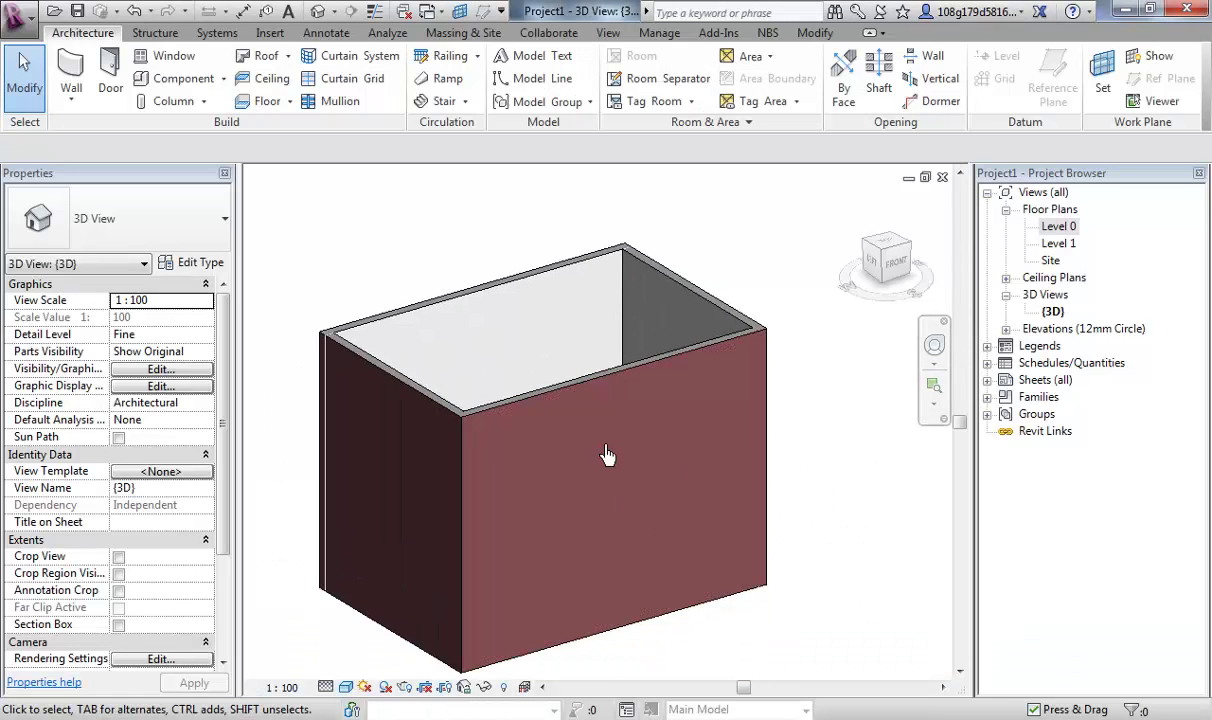
- Open the Level 0 floor plan from the 3D view
{"action": "middle_click_drag", "start_coordinate": [541, 460], "coordinate": [595, 387], "text": "shift"}
{"action": "middle_click_drag", "start_coordinate": [837, 382], "coordinate": [833, 383]}
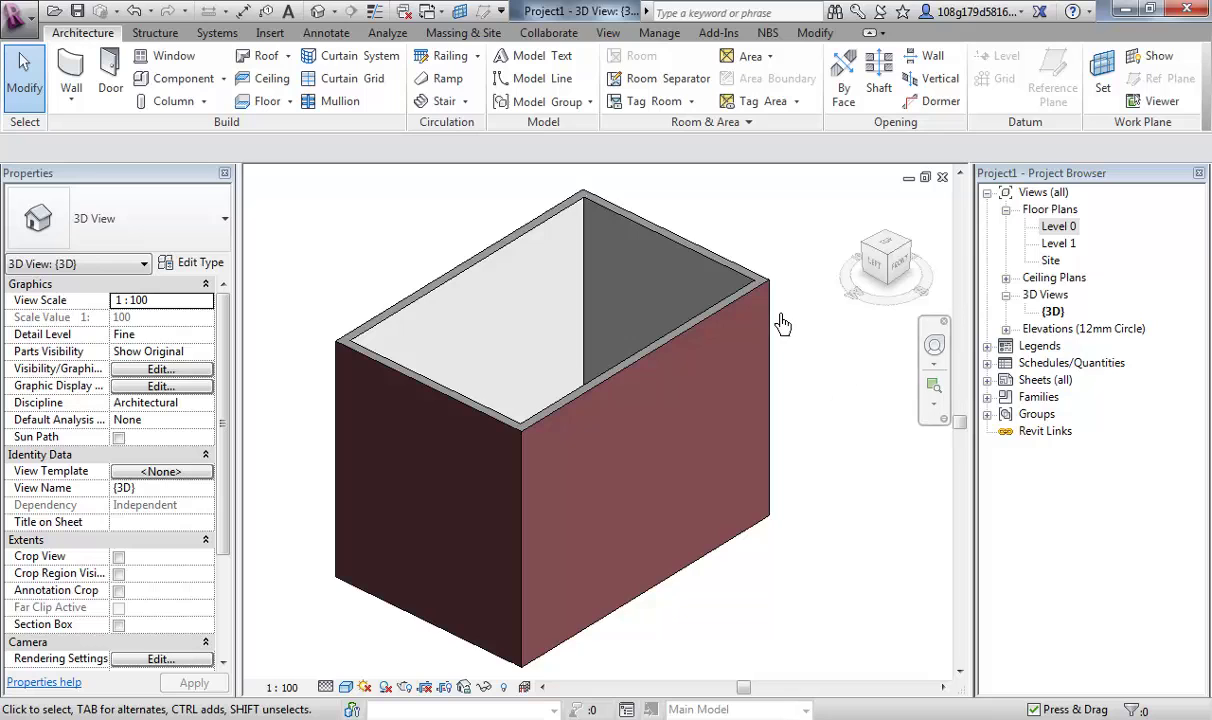
{"action": "double_click", "coordinate": [1058, 227]}
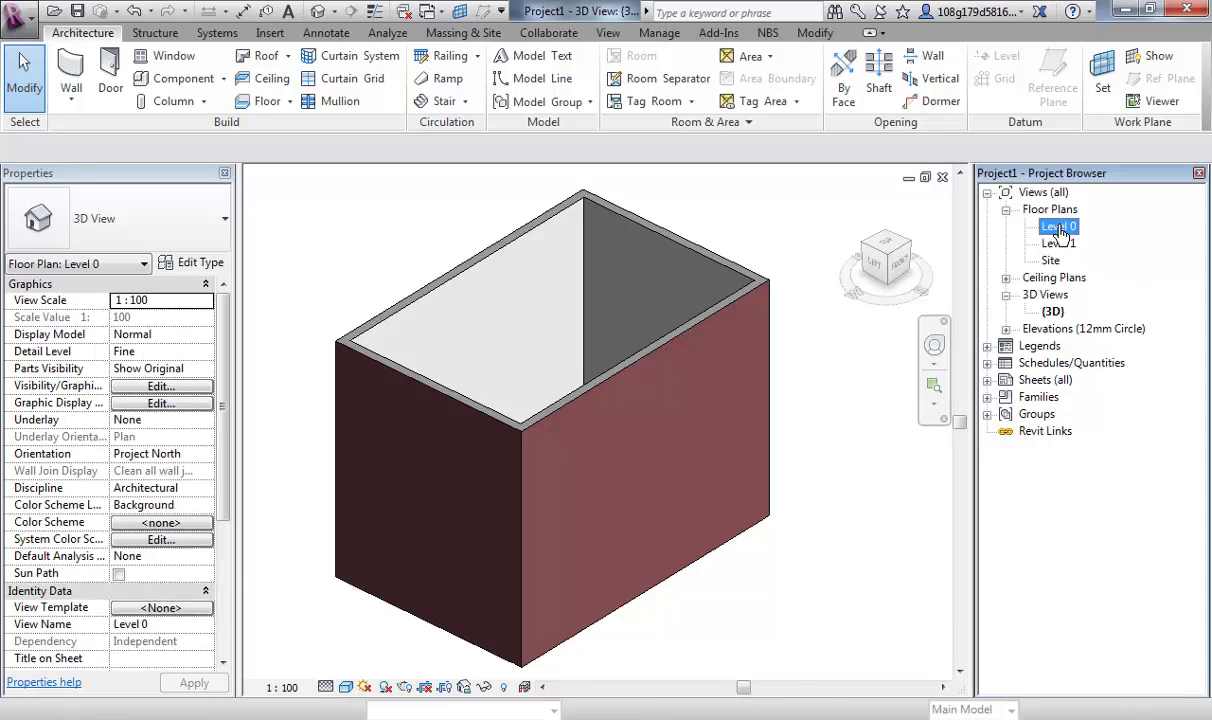
{"action": "scroll", "coordinate": [818, 386], "scroll_direction": "up", "scroll_amount": 2}
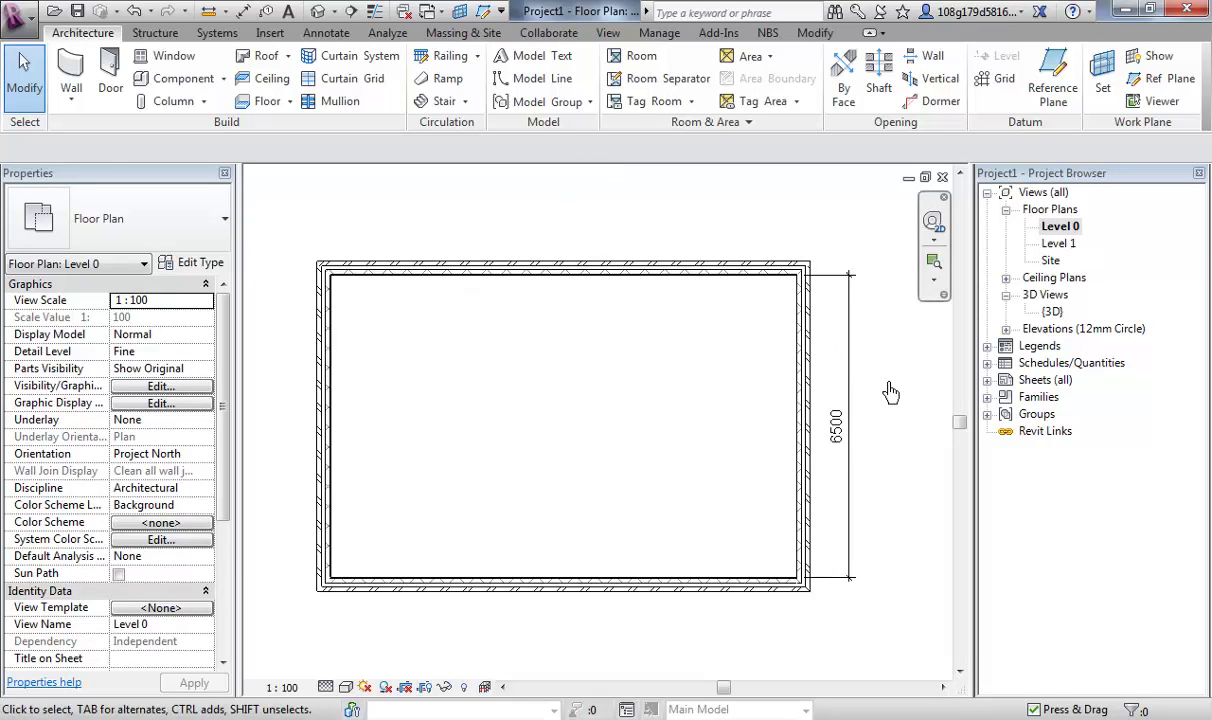
- Inspect the room's top wall and its 6500 width dimension
{"action": "left_click", "coordinate": [722, 266]}
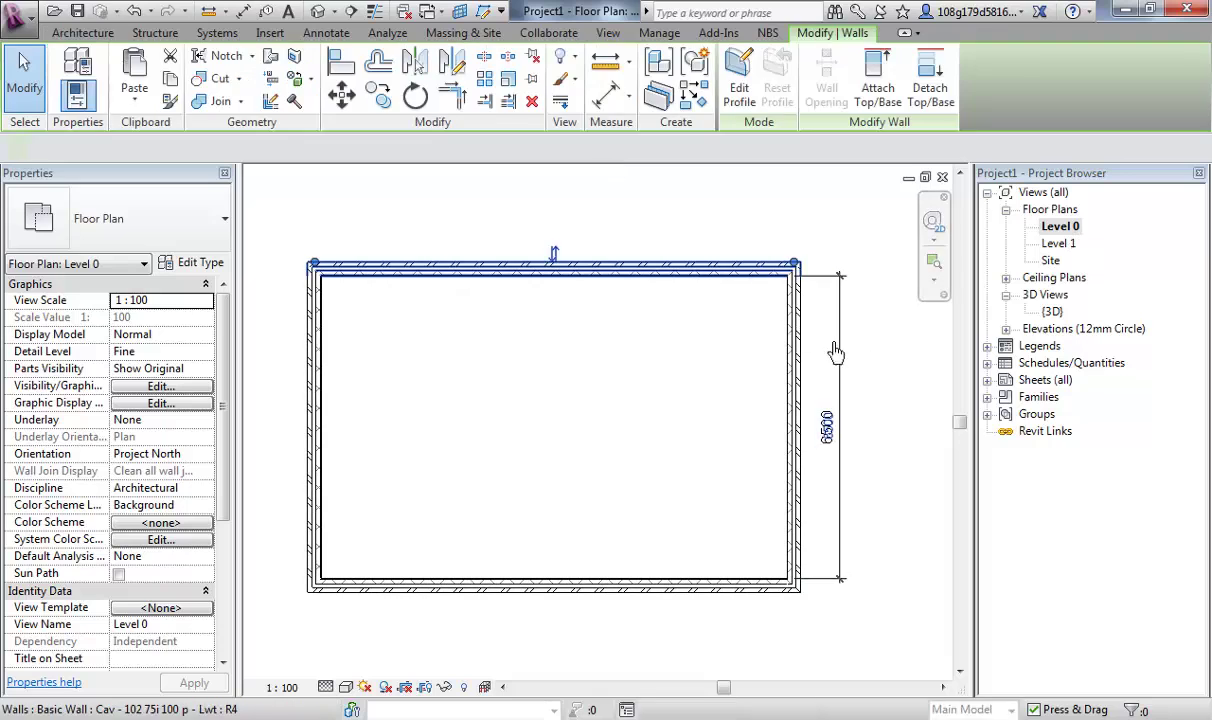
{"action": "left_click", "coordinate": [871, 395]}
{"action": "left_click", "coordinate": [840, 406]}
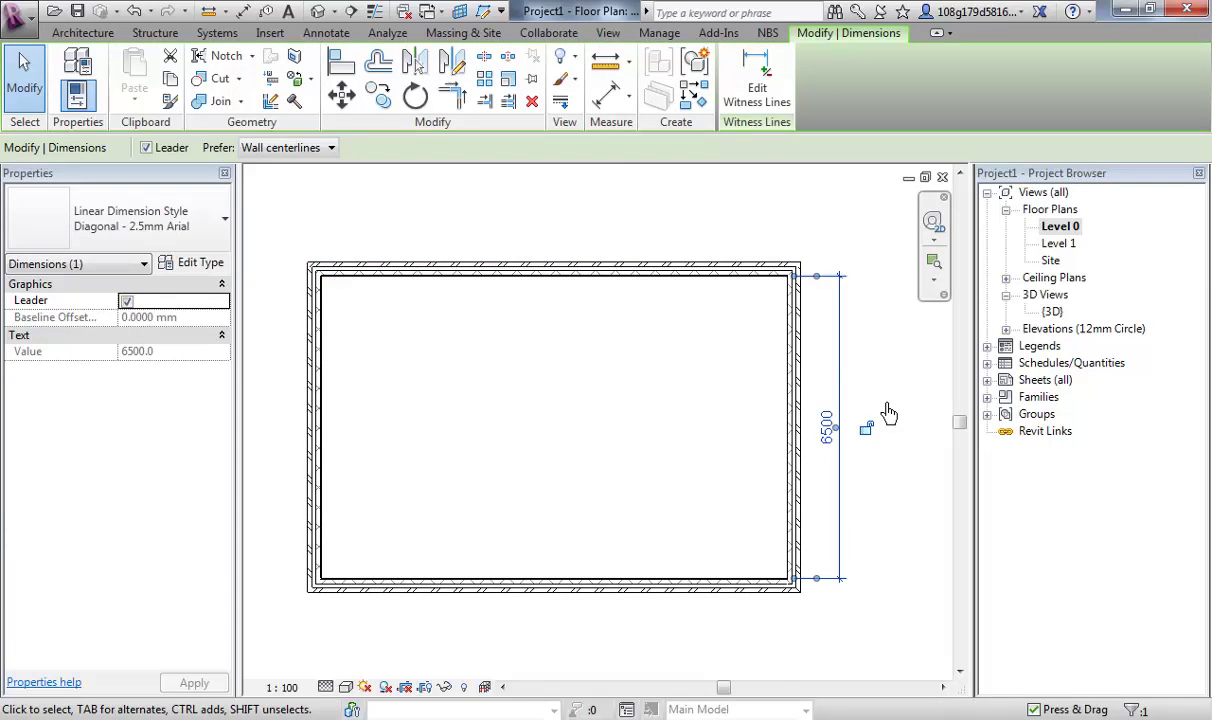
{"action": "left_click", "coordinate": [889, 413]}
{"action": "scroll", "coordinate": [830, 380], "scroll_direction": "down", "scroll_amount": 1}
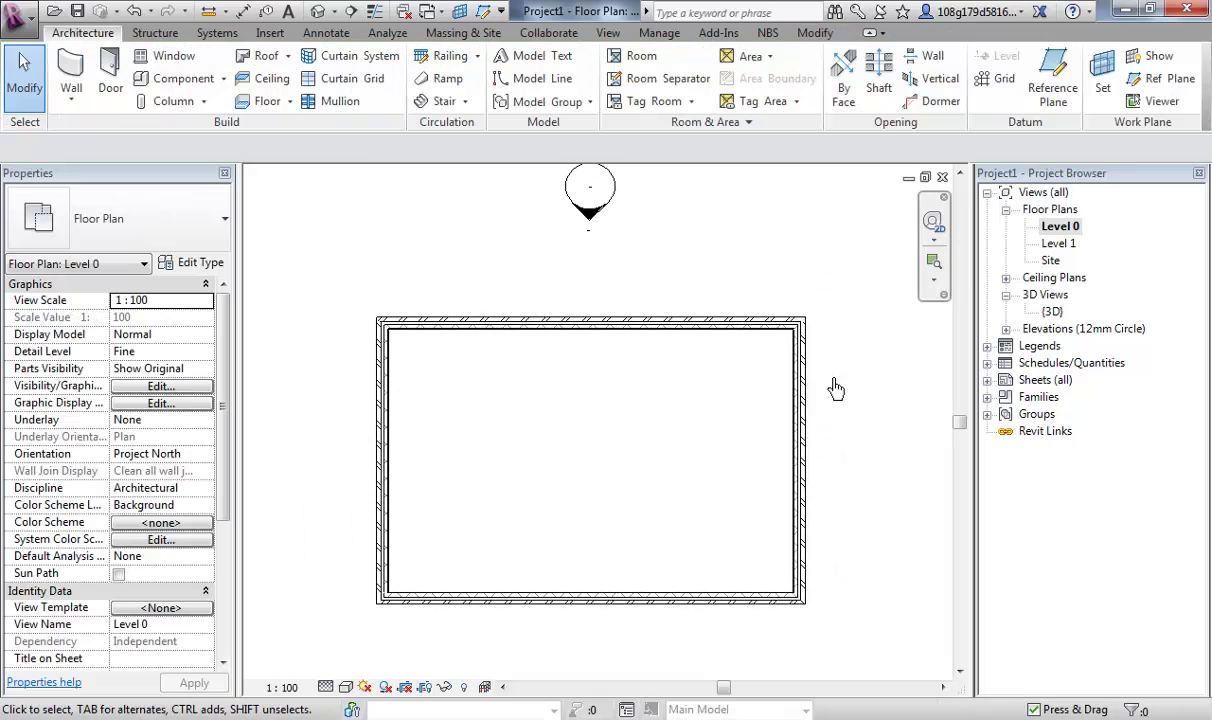
{"action": "scroll", "coordinate": [836, 389], "scroll_direction": "up", "scroll_amount": 2}
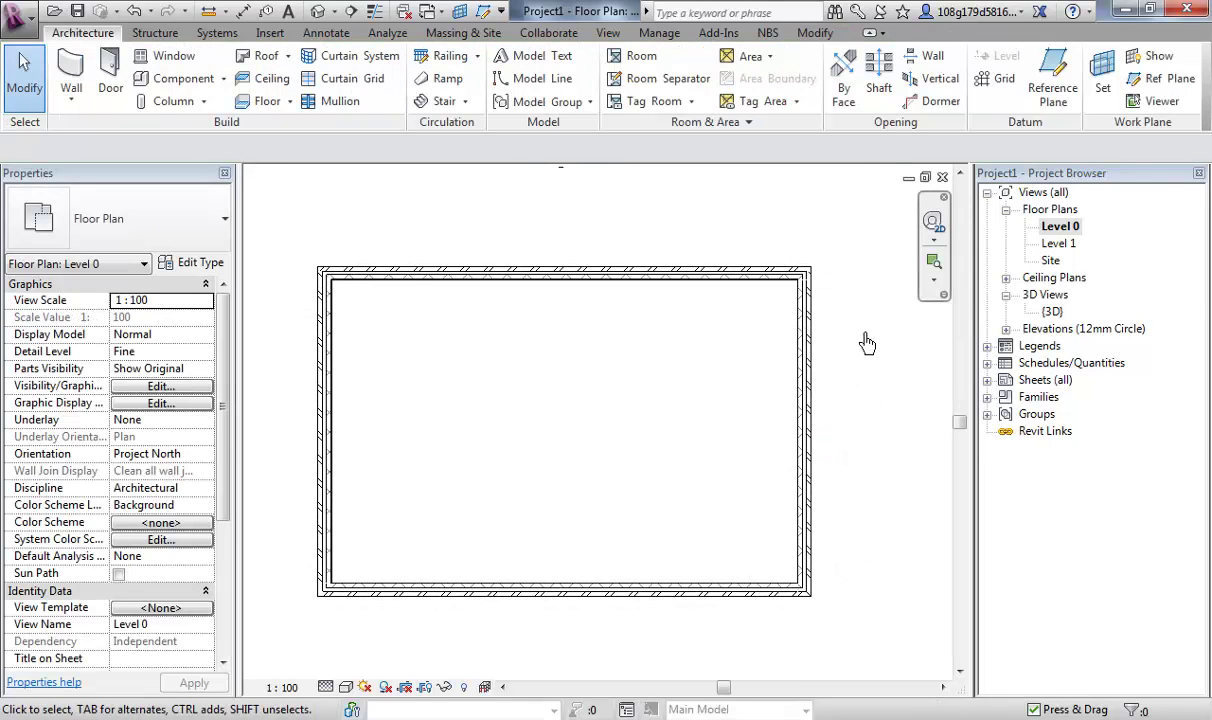
- Change the room length from 10000 to 15000 via the right wall's dimension
{"action": "left_click", "coordinate": [805, 377]}
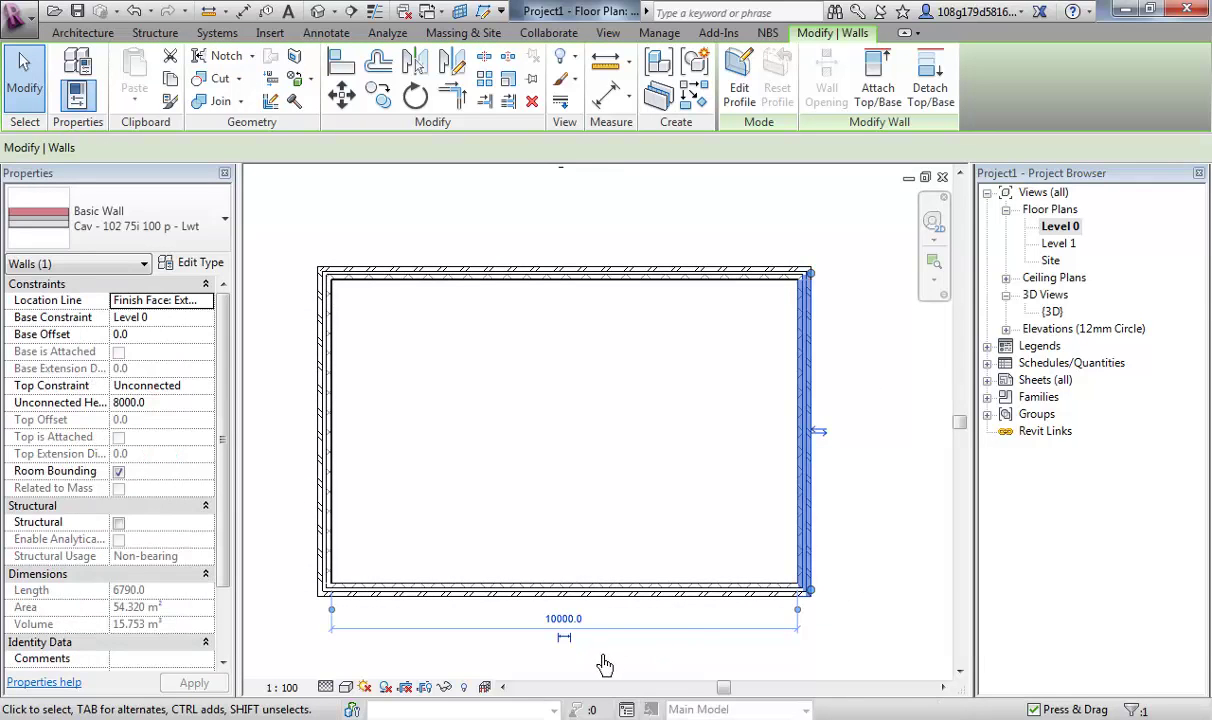
{"action": "middle_click_drag", "start_coordinate": [665, 671], "coordinate": [688, 628]}
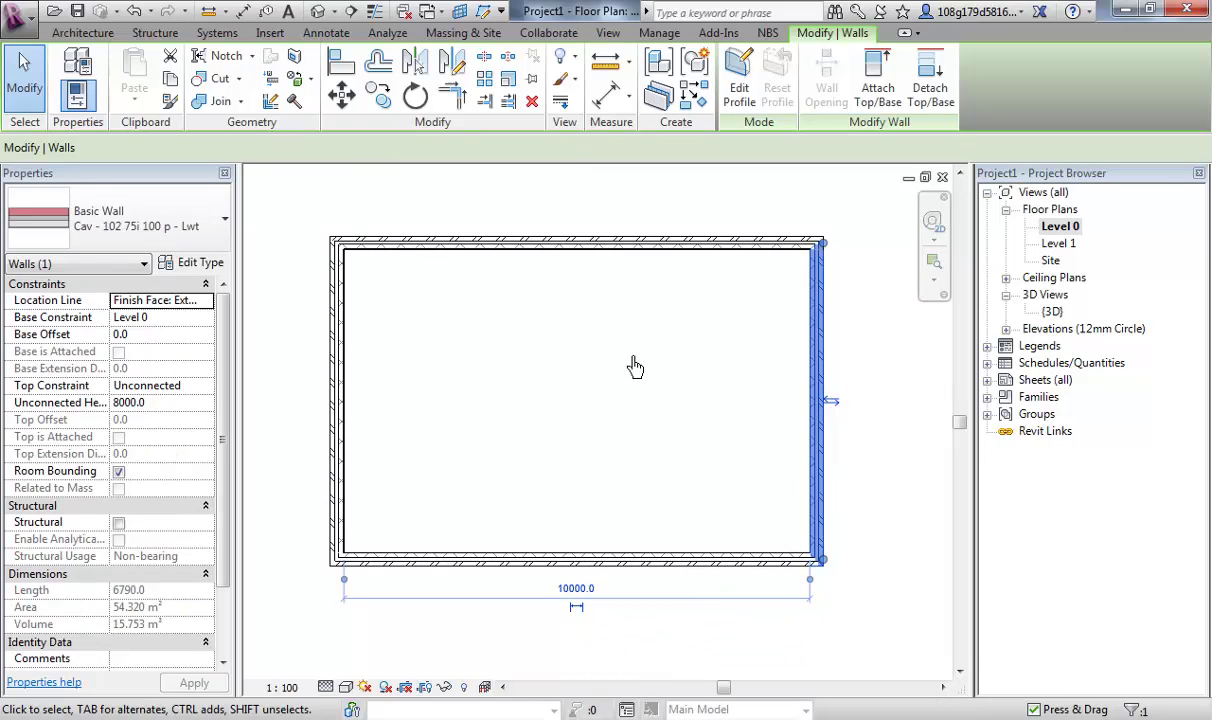
{"action": "left_click", "coordinate": [576, 588]}
{"action": "type", "text": "15"}
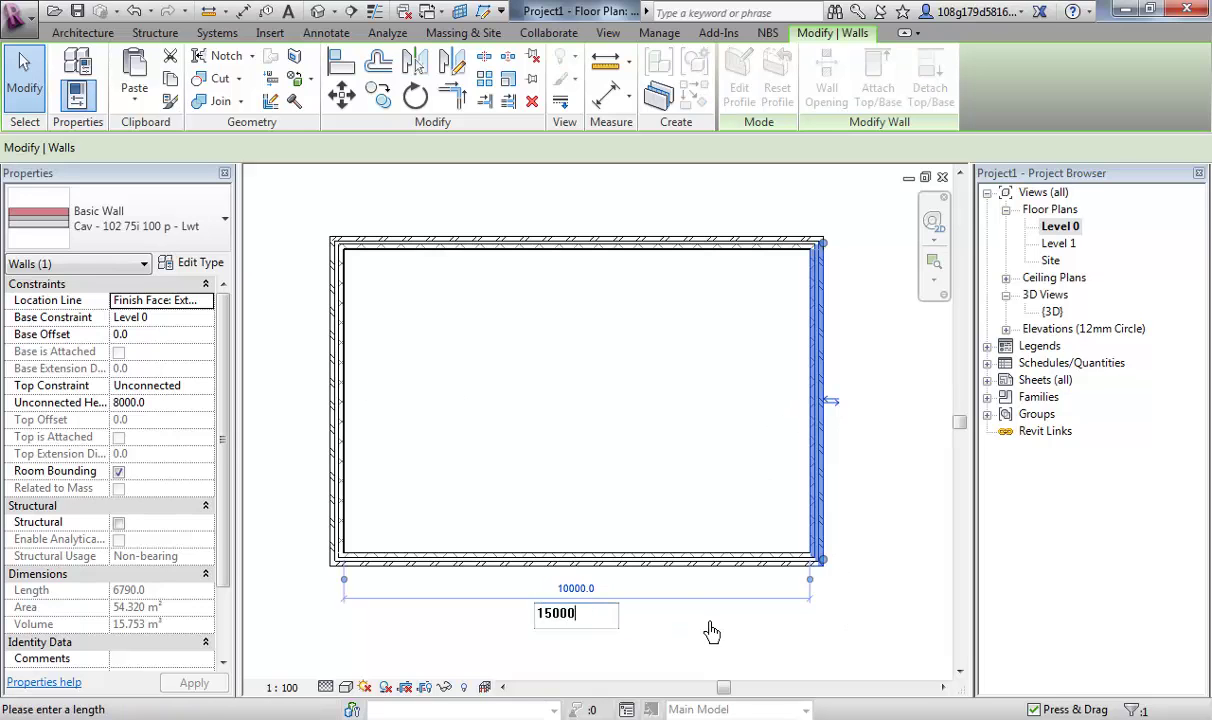
{"action": "type", "text": "000"}
{"action": "key", "text": "Return"}
{"action": "scroll", "coordinate": [644, 527], "scroll_direction": "down", "scroll_amount": 2}
{"action": "scroll", "coordinate": [858, 487], "scroll_direction": "up", "scroll_amount": 1}
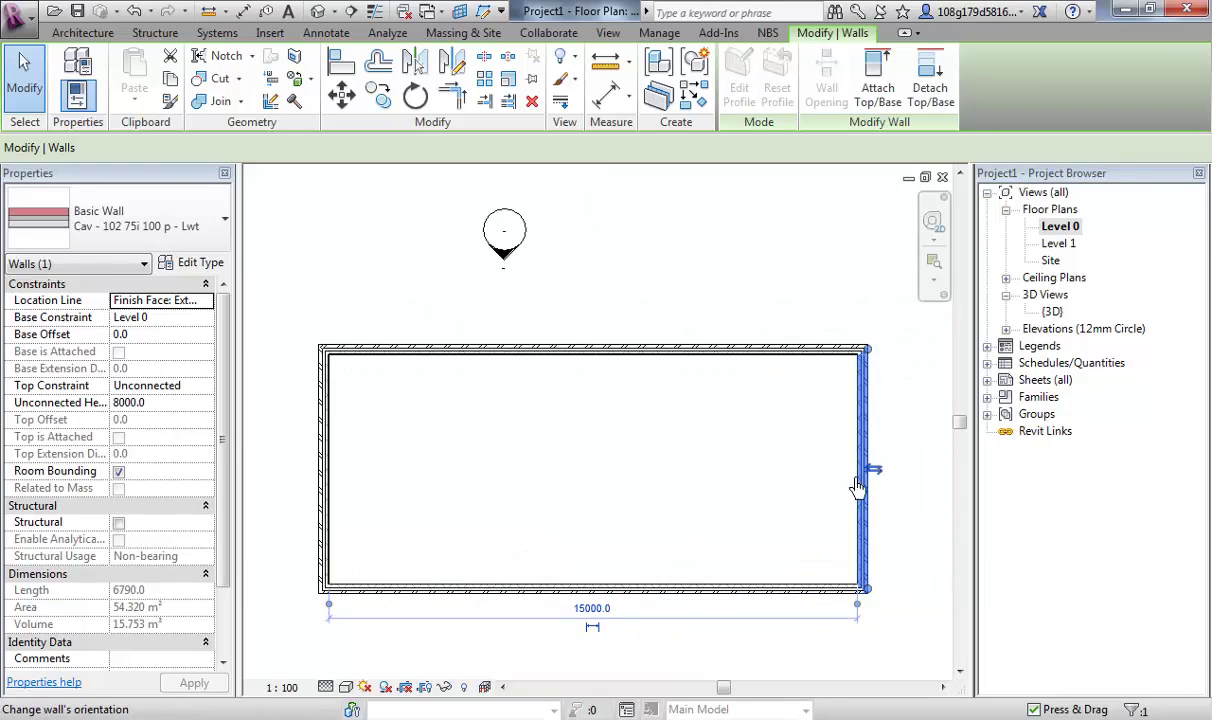
{"action": "middle_click_drag", "start_coordinate": [858, 487], "coordinate": [726, 446]}
{"action": "left_click", "coordinate": [676, 575]}
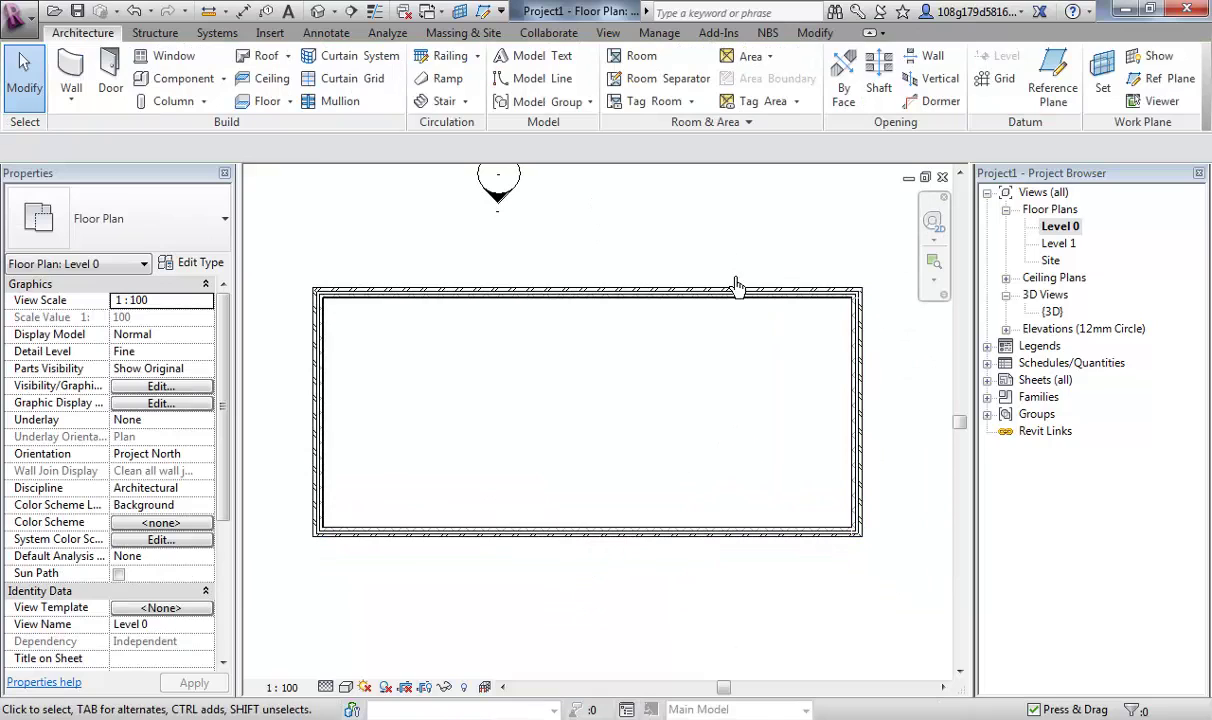
- Change the room width from 6500 to 7500 via the top wall's dimension
{"action": "left_click", "coordinate": [740, 291]}
{"action": "left_click", "coordinate": [887, 410]}
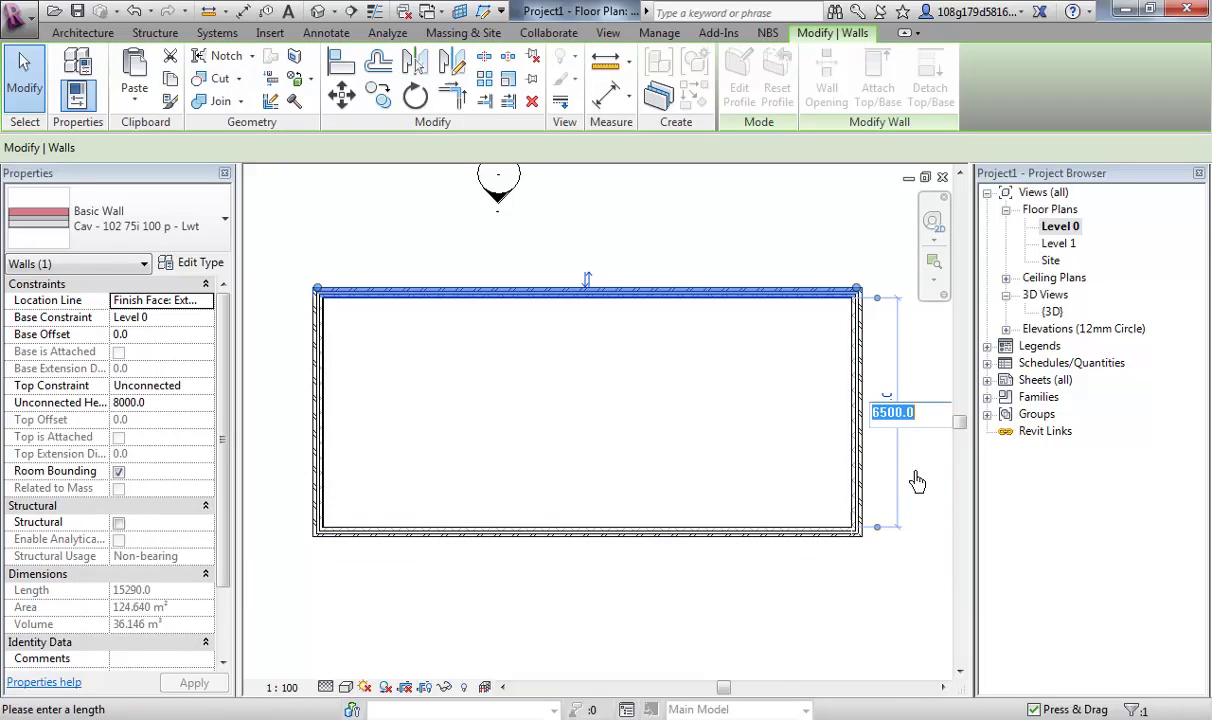
{"action": "type", "text": "750"}
{"action": "key", "text": "Return"}
{"action": "scroll", "coordinate": [717, 292], "scroll_direction": "down", "scroll_amount": 1}
{"action": "left_click", "coordinate": [631, 443]}
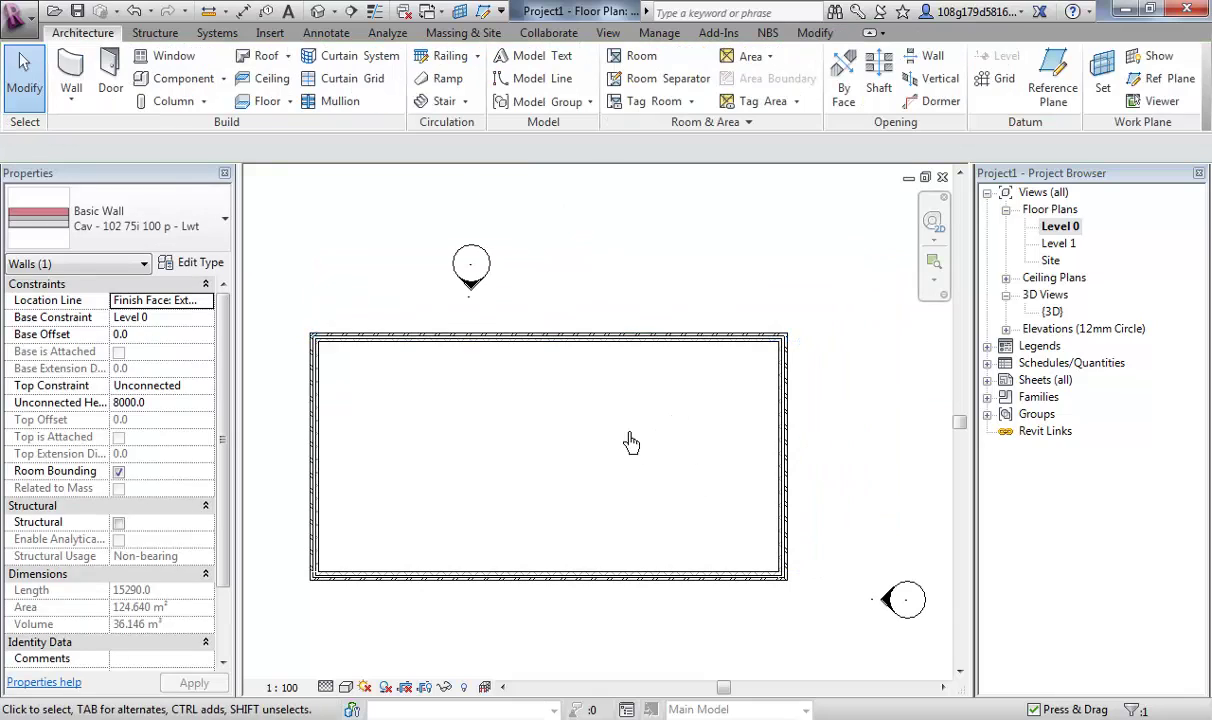
{"action": "scroll", "coordinate": [650, 443], "scroll_direction": "down", "scroll_amount": 3}
- Window-select all four walls and move them down and left among the elevation markers
{"action": "left_click_drag", "start_coordinate": [452, 270], "coordinate": [816, 468]}
{"action": "left_click_drag", "start_coordinate": [668, 290], "coordinate": [636, 366]}
{"action": "left_click", "coordinate": [763, 292]}
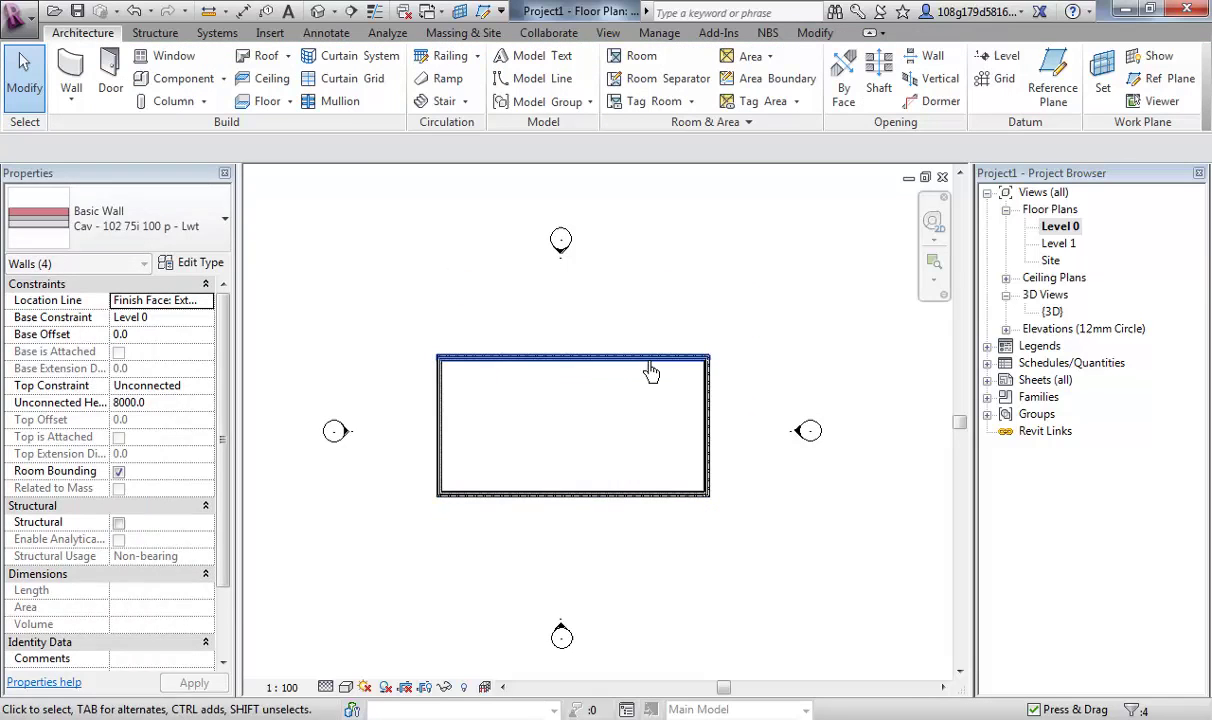
{"action": "scroll", "coordinate": [651, 373], "scroll_direction": "up", "scroll_amount": 1}
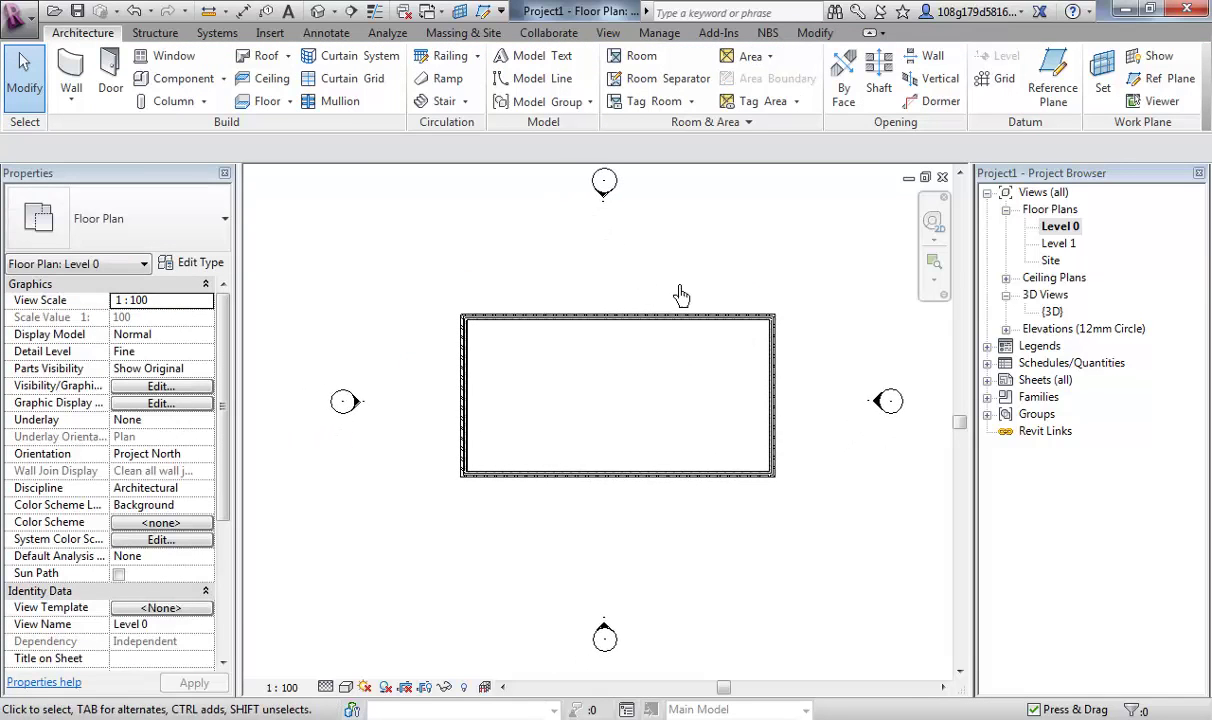
{"action": "middle_click_drag", "start_coordinate": [679, 263], "coordinate": [678, 263]}
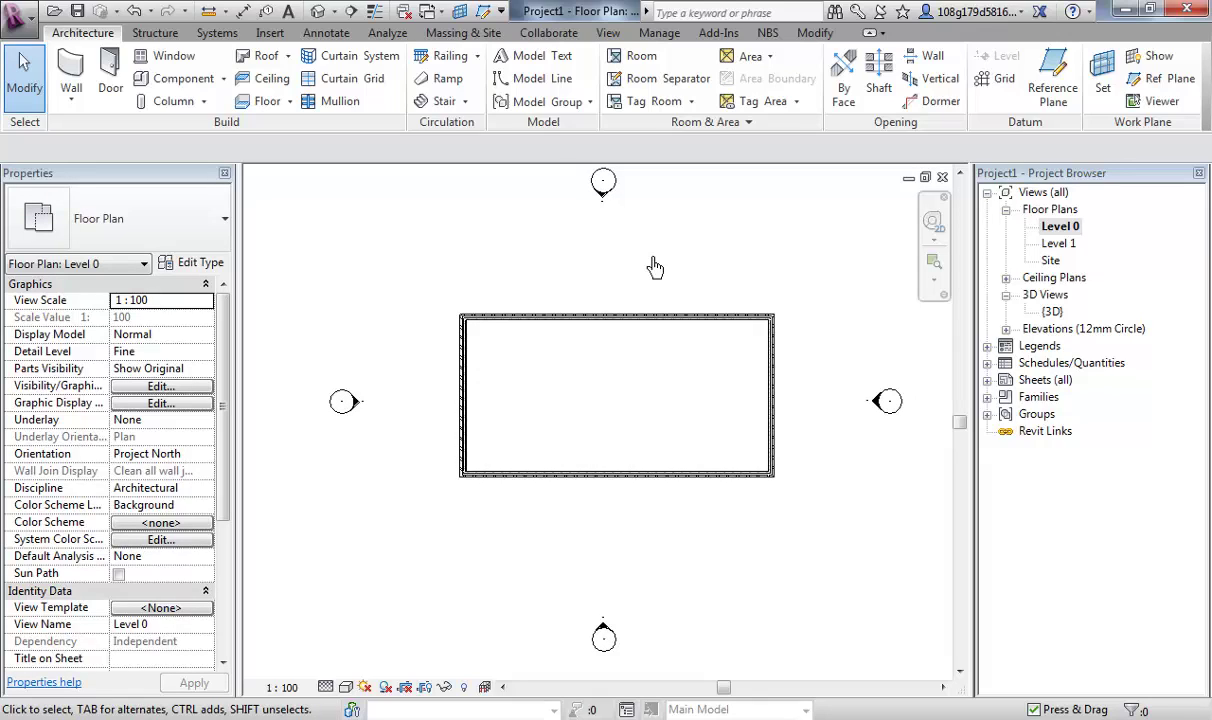
- Place a new elevation marker just below the room
{"action": "left_click", "coordinate": [609, 33]}
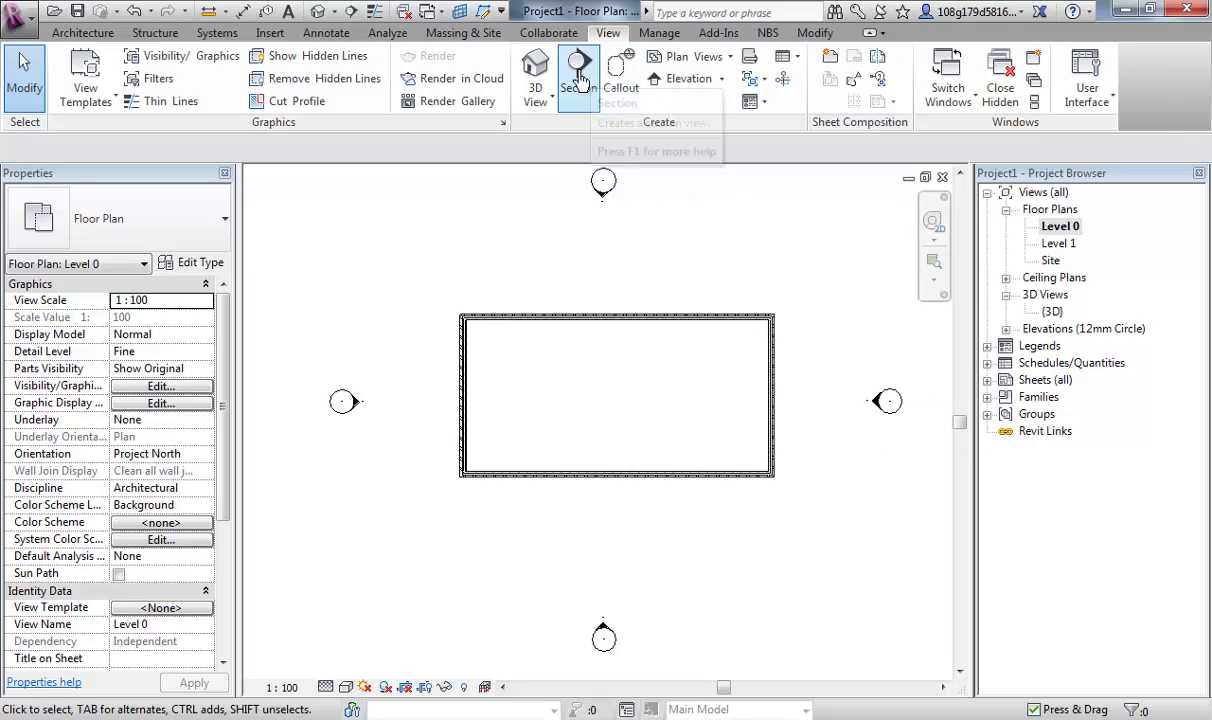
{"action": "left_click", "coordinate": [683, 82]}
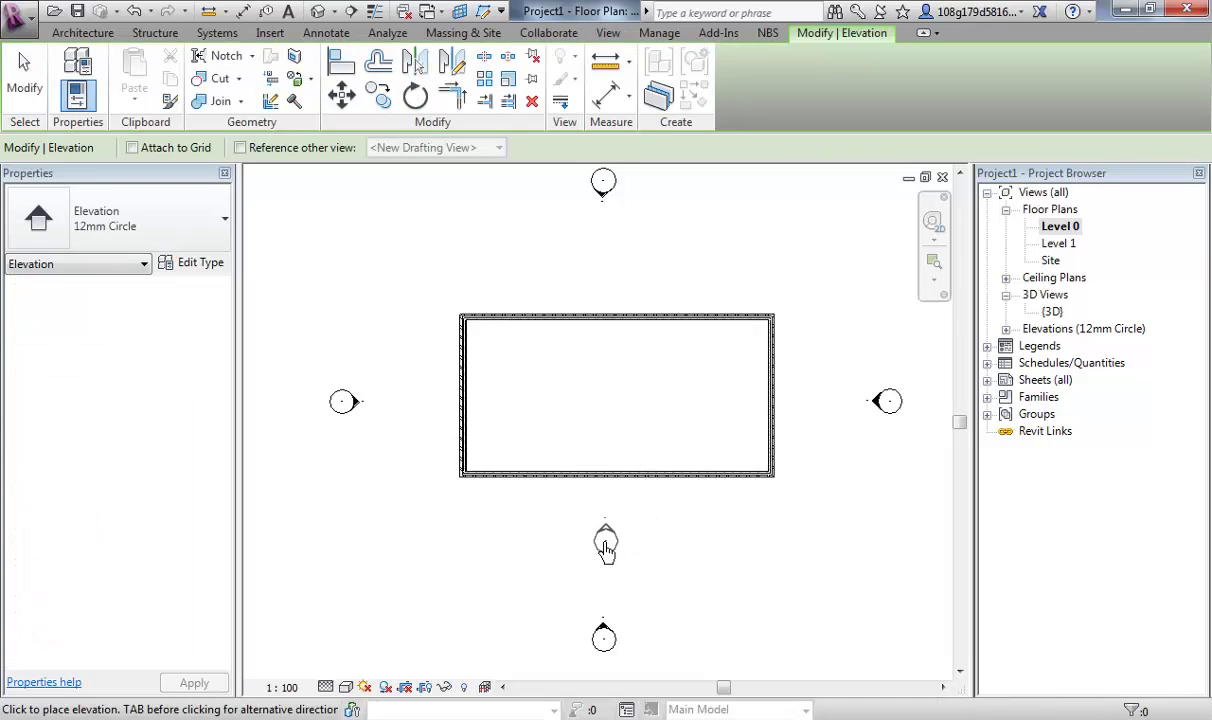
{"action": "left_click", "coordinate": [604, 540]}
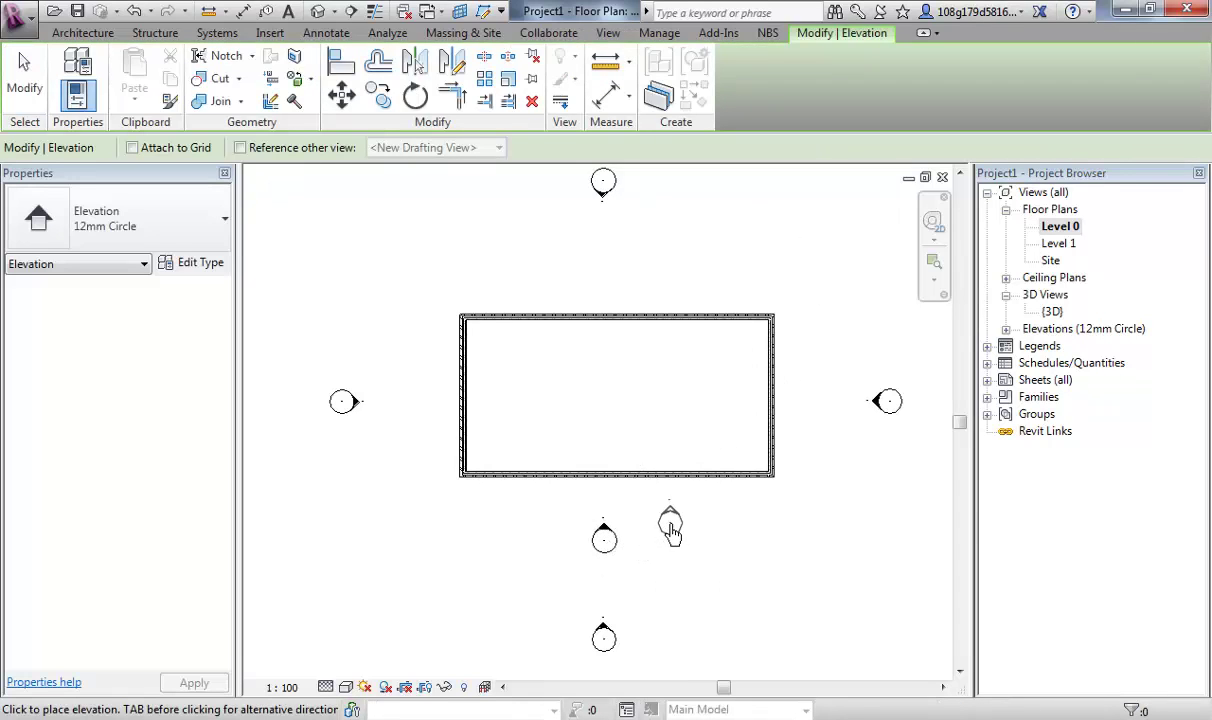
{"action": "key", "text": "Escape"}
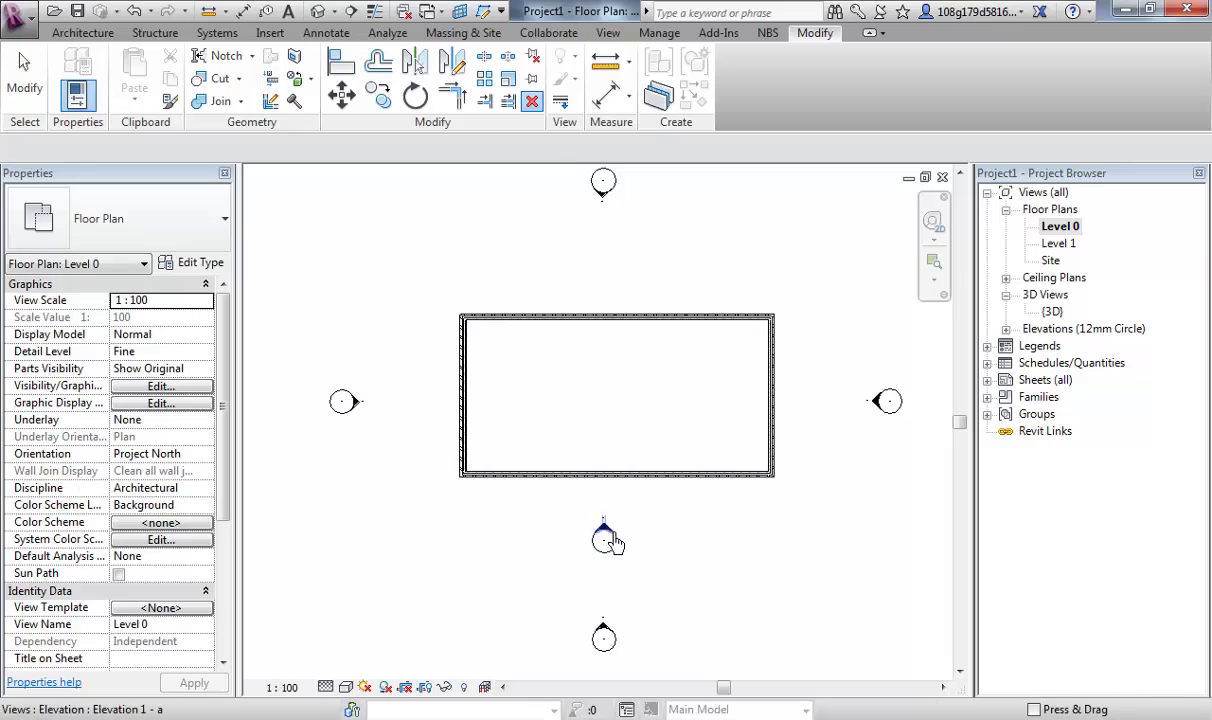
- Adjust the new elevation's view extents by dragging its crop grips
{"action": "left_click", "coordinate": [606, 532]}
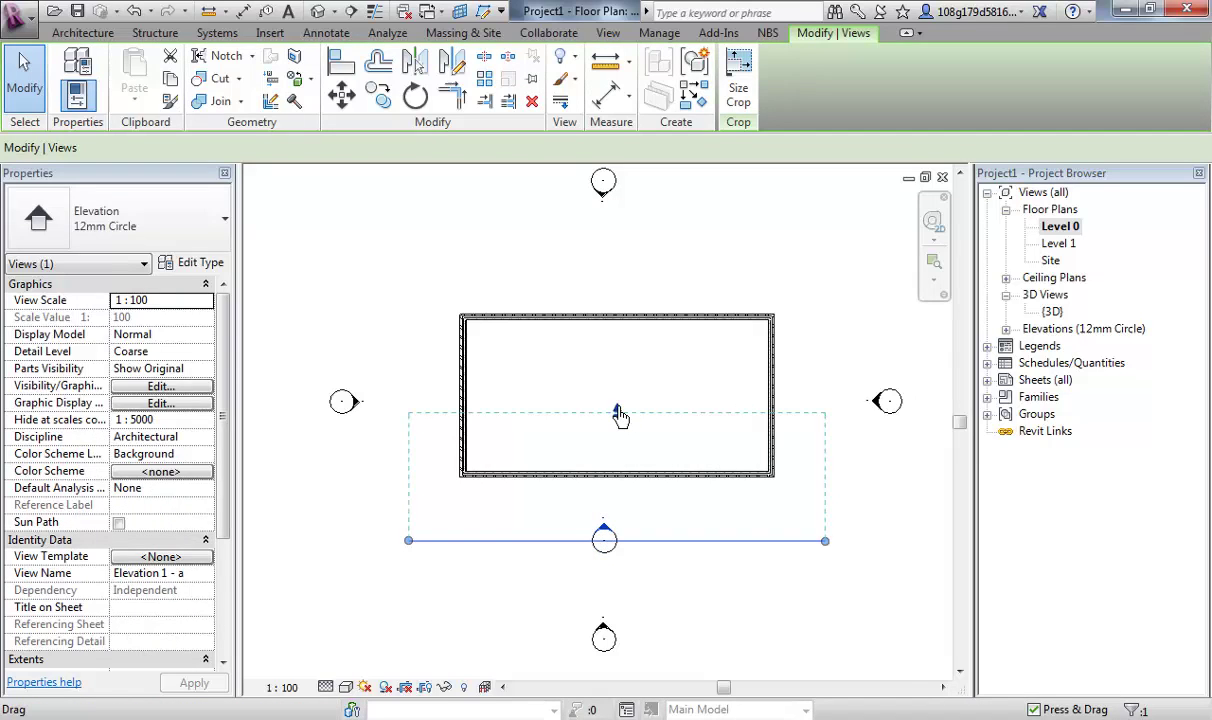
{"action": "mouse_move", "coordinate": [620, 417]}
{"action": "left_mouse_down"}
{"action": "mouse_move", "coordinate": [619, 371]}
{"action": "mouse_move", "coordinate": [619, 397]}
{"action": "left_mouse_up"}
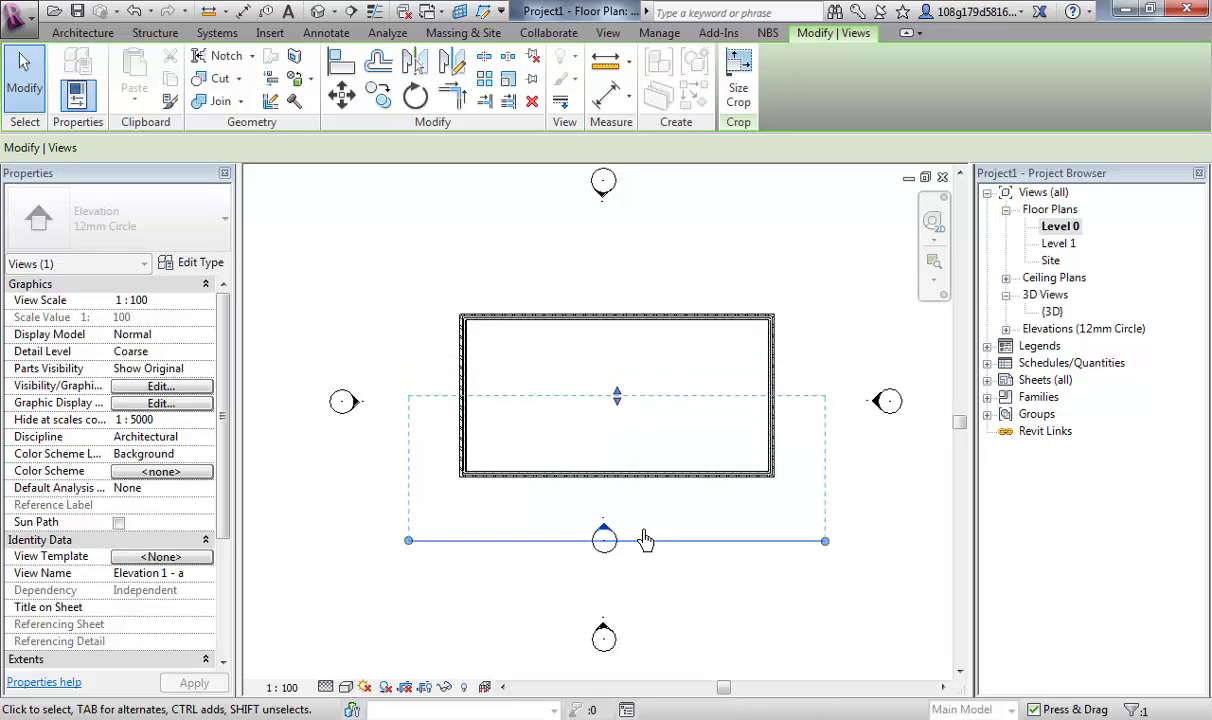
{"action": "mouse_move", "coordinate": [645, 541]}
{"action": "left_mouse_down"}
{"action": "mouse_move", "coordinate": [645, 506]}
{"action": "mouse_move", "coordinate": [641, 549]}
{"action": "left_mouse_up"}
{"action": "left_click", "coordinate": [673, 590]}
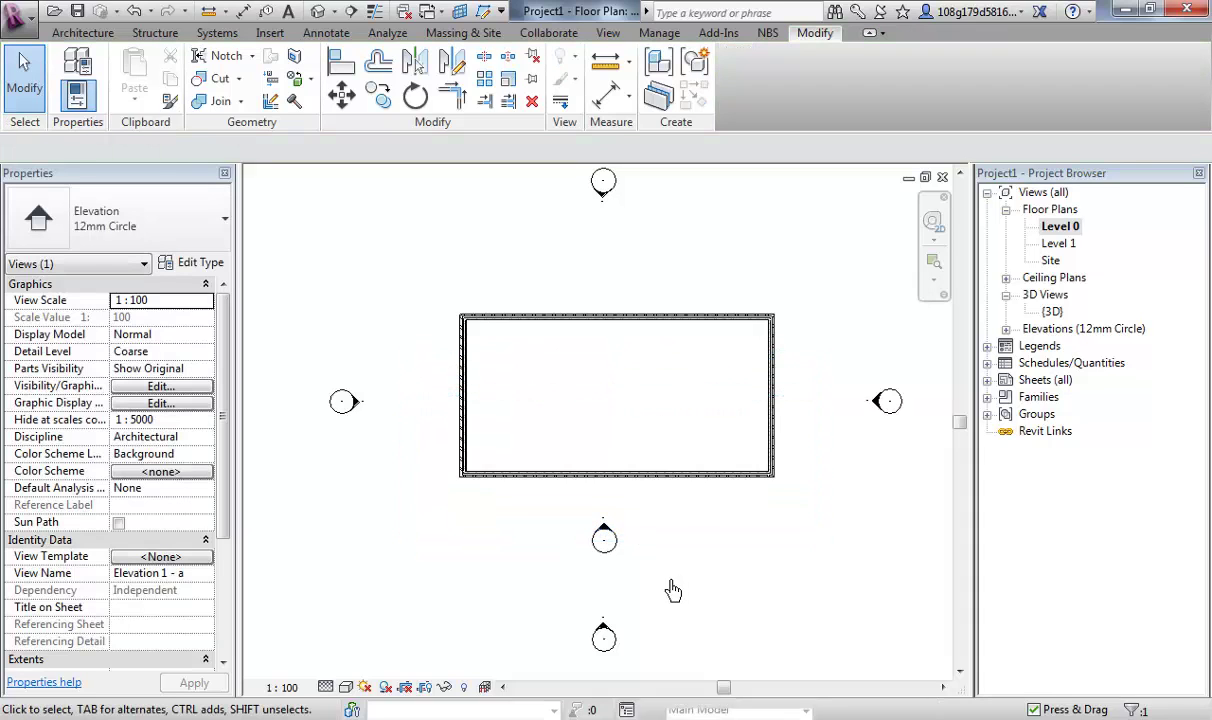
{"action": "left_click", "coordinate": [611, 540]}
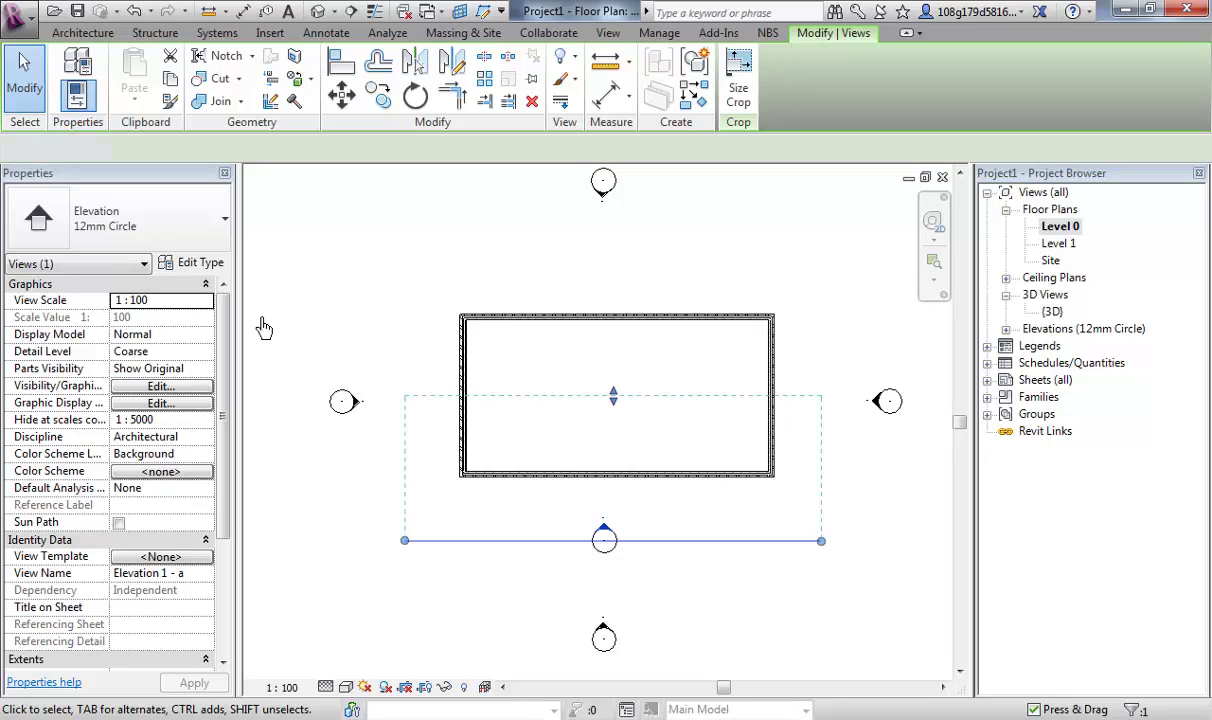
- Rename the Elevation 1 - a view to 'South 2' and find it under Elevations
{"action": "left_click", "coordinate": [263, 328]}
{"action": "left_click", "coordinate": [611, 561]}
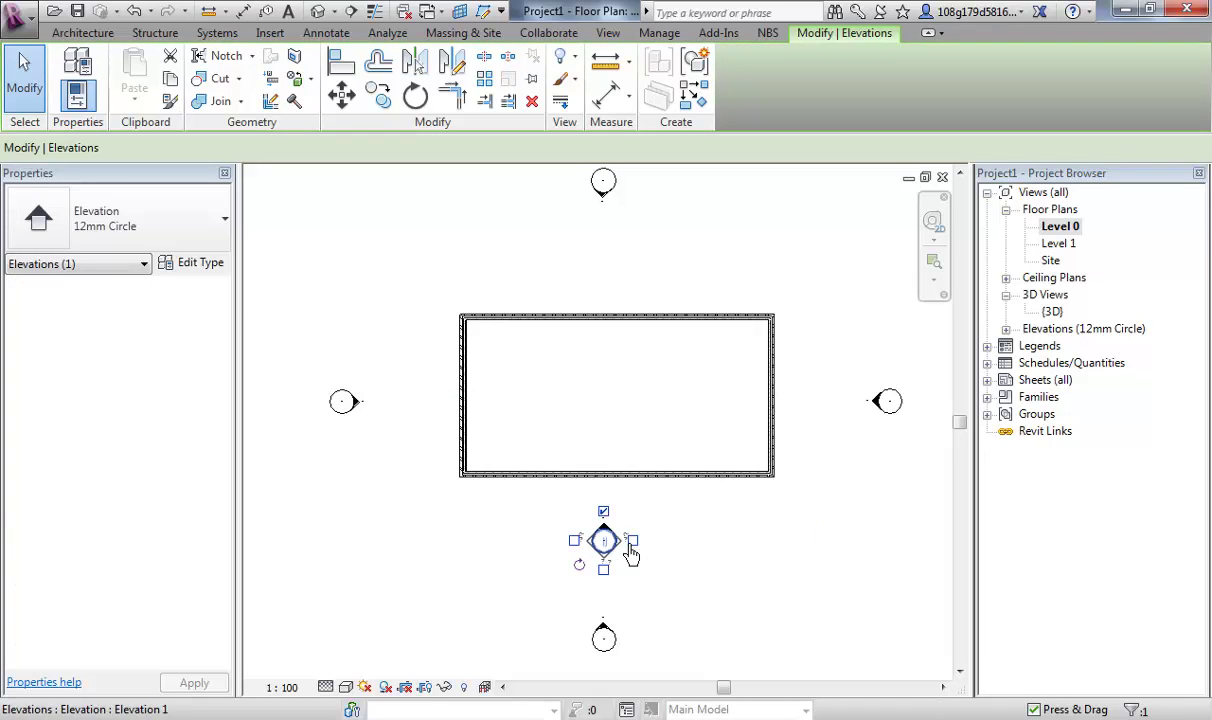
{"action": "left_click", "coordinate": [611, 538]}
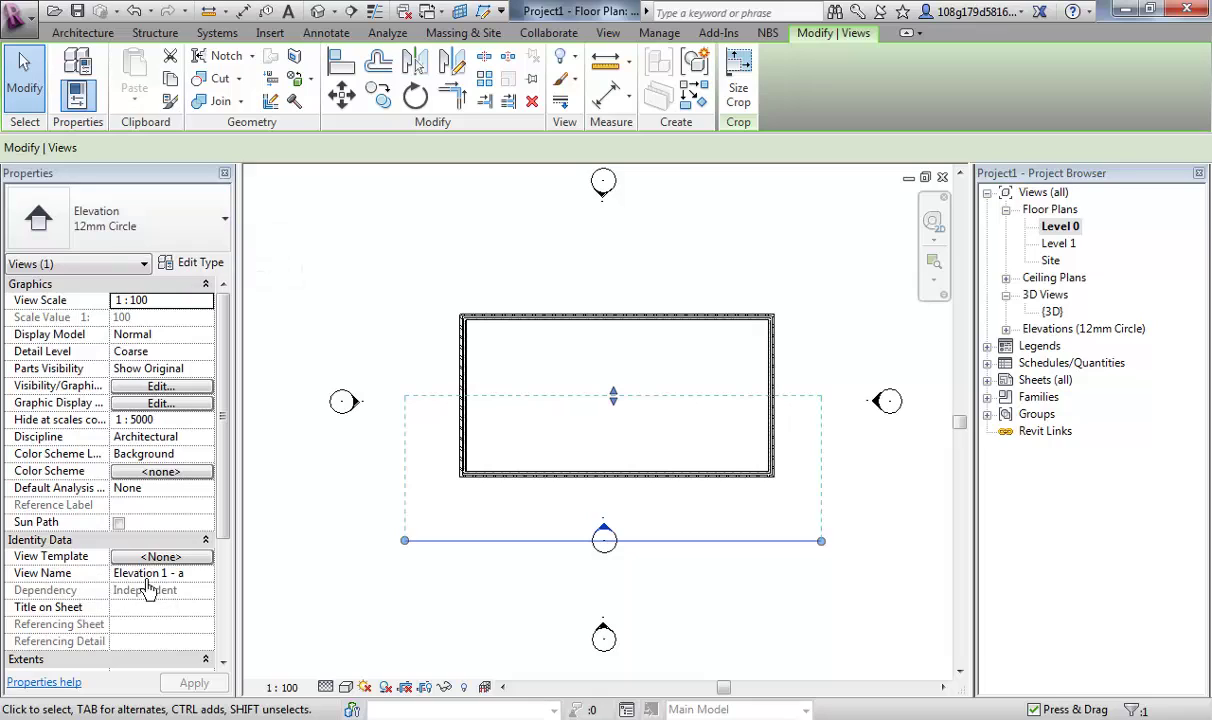
{"action": "left_click", "coordinate": [165, 573]}
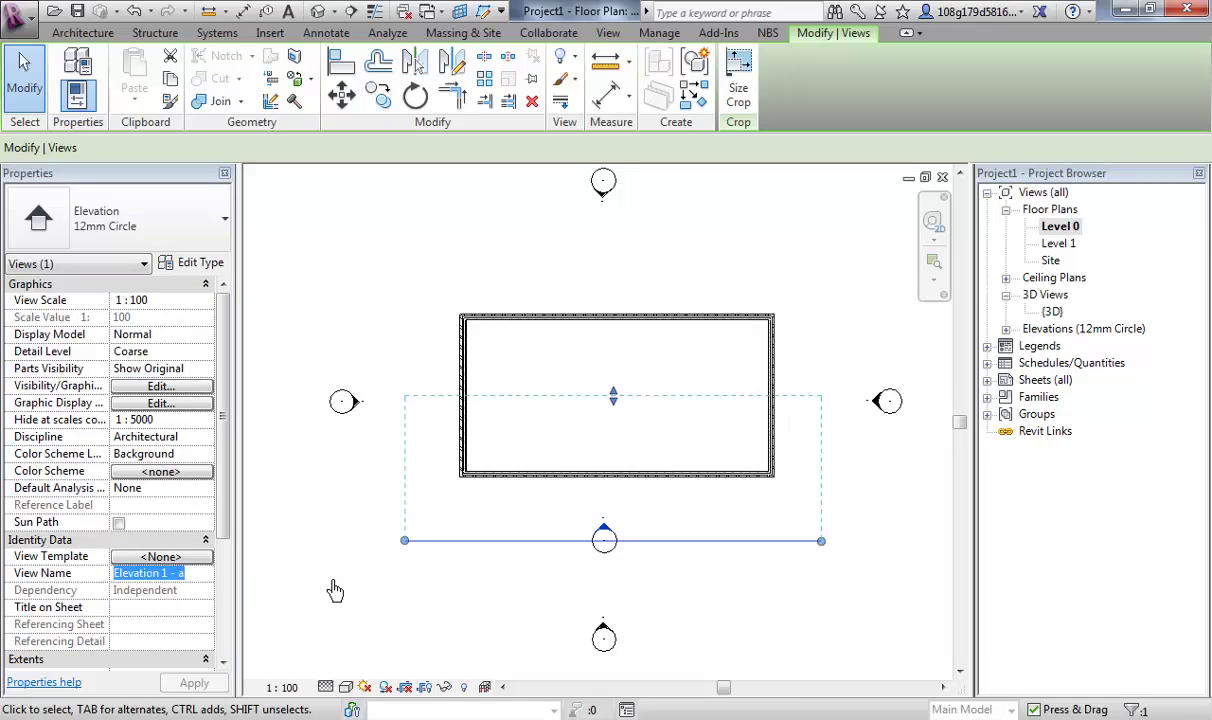
{"action": "left_click", "coordinate": [190, 575]}
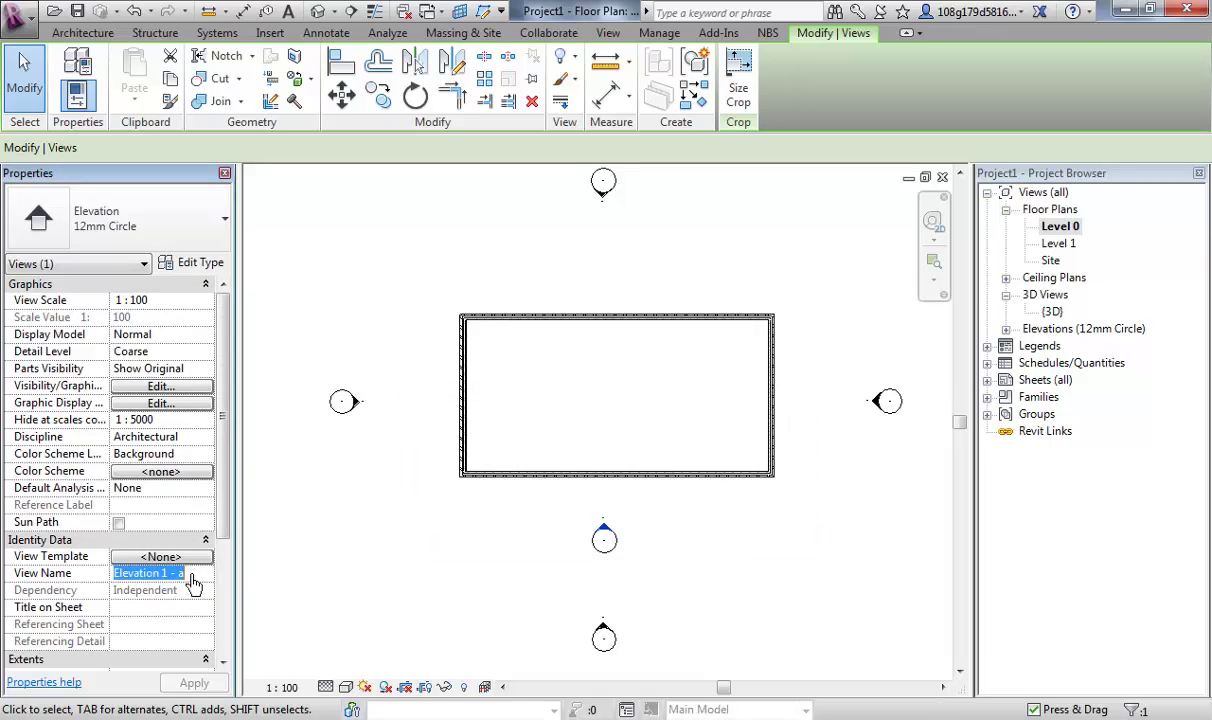
{"action": "type", "text": "South 2"}
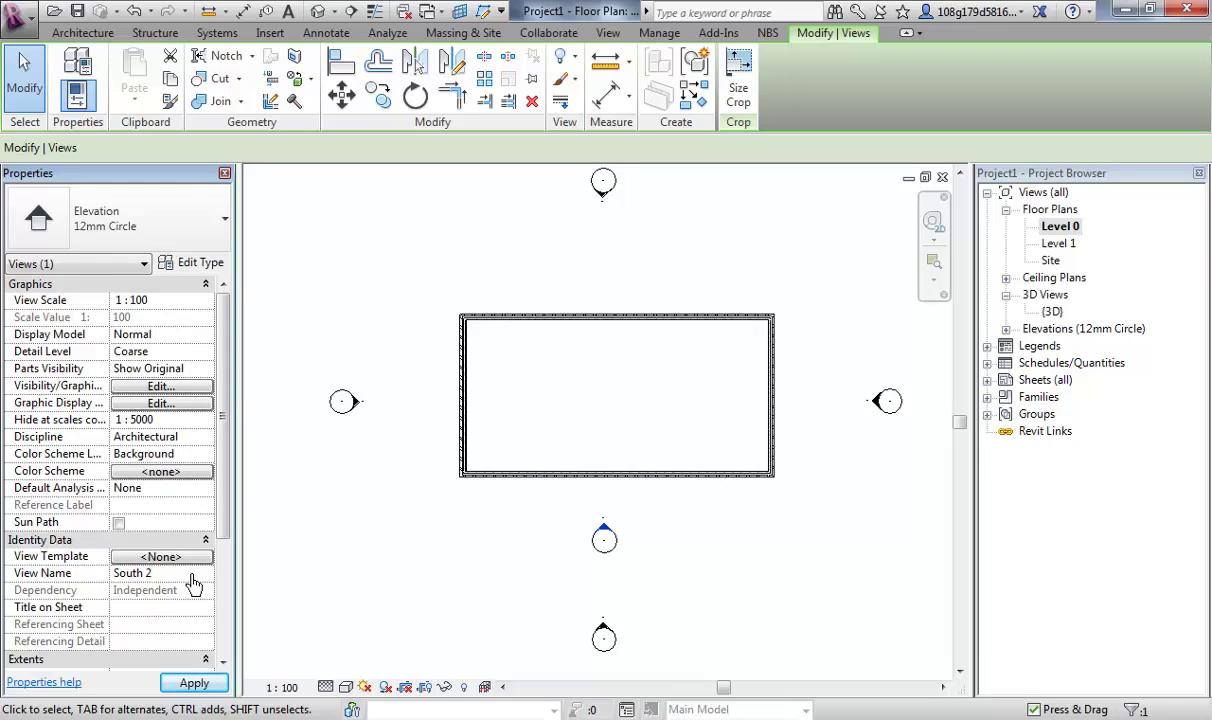
{"action": "left_click", "coordinate": [675, 615]}
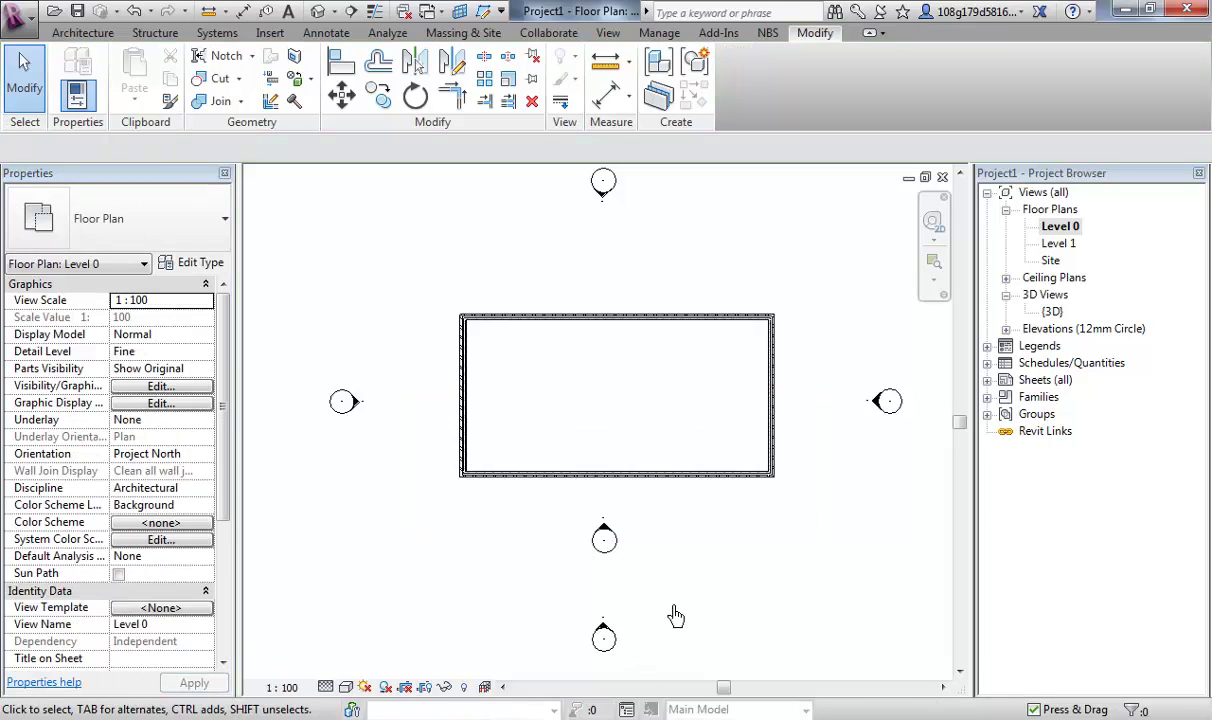
{"action": "left_click", "coordinate": [1006, 330]}
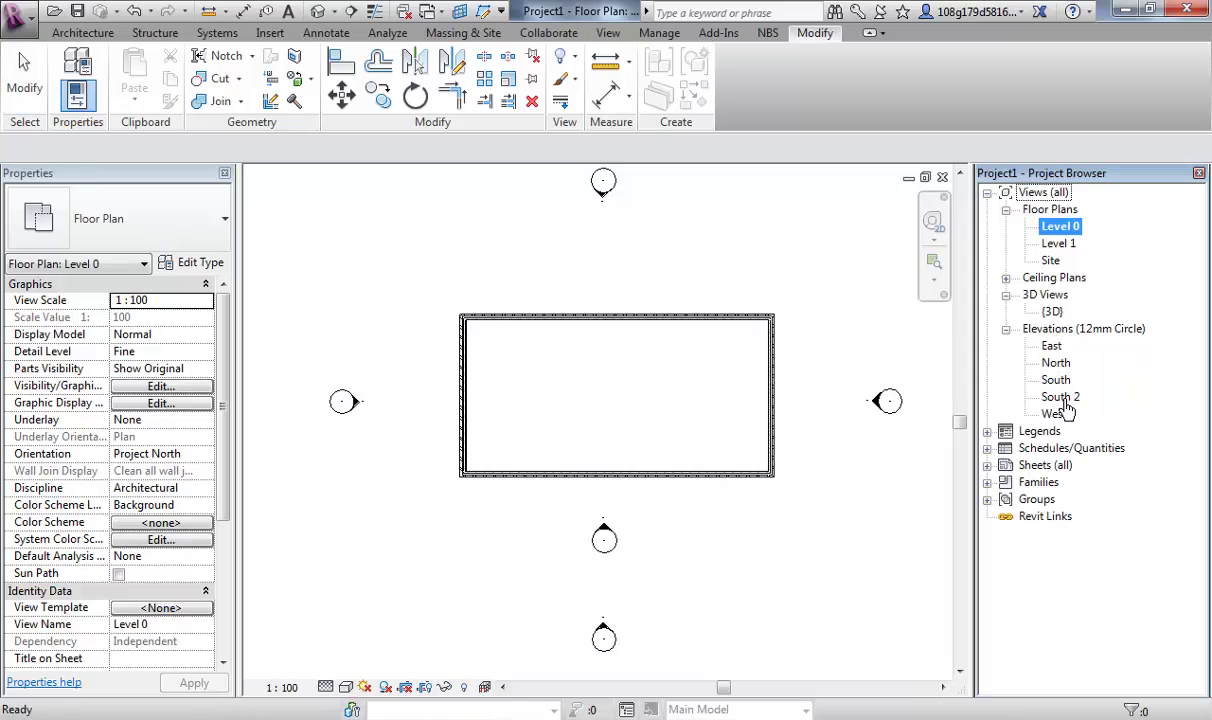
{"action": "middle_click_drag", "start_coordinate": [676, 568], "coordinate": [725, 454]}
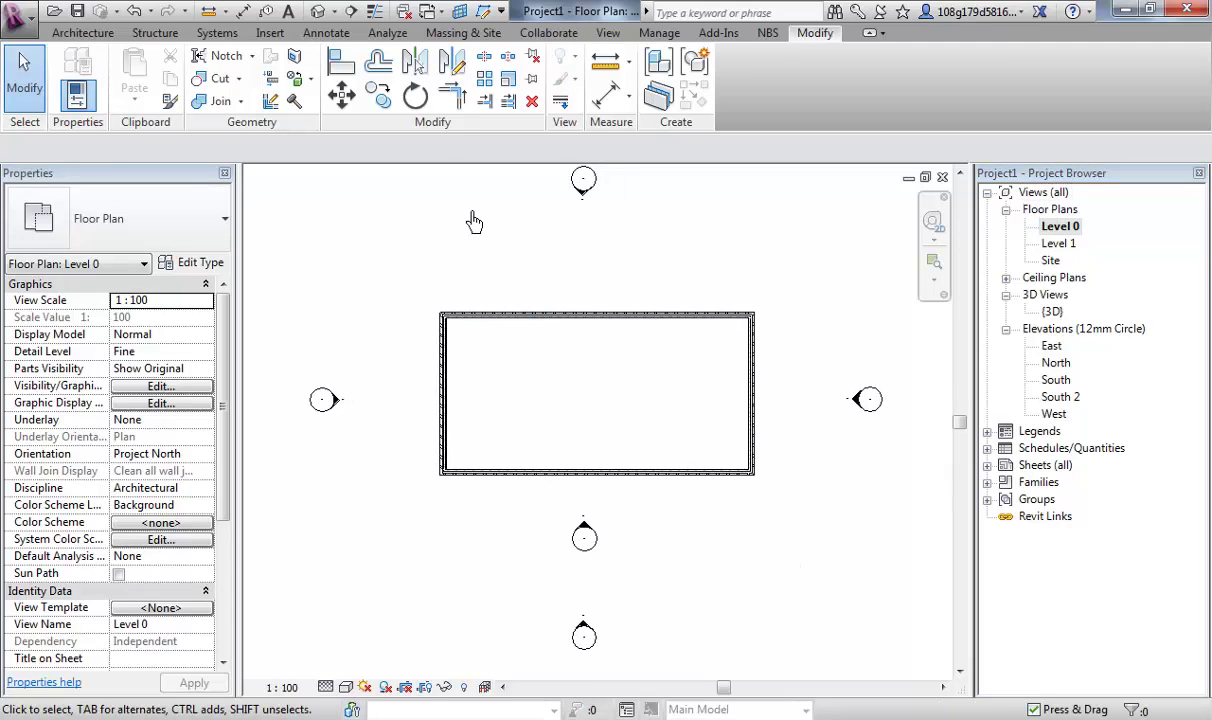
- Draw Section 1 across the building from left to right and pull its view depth in
{"action": "left_click", "coordinate": [607, 33]}
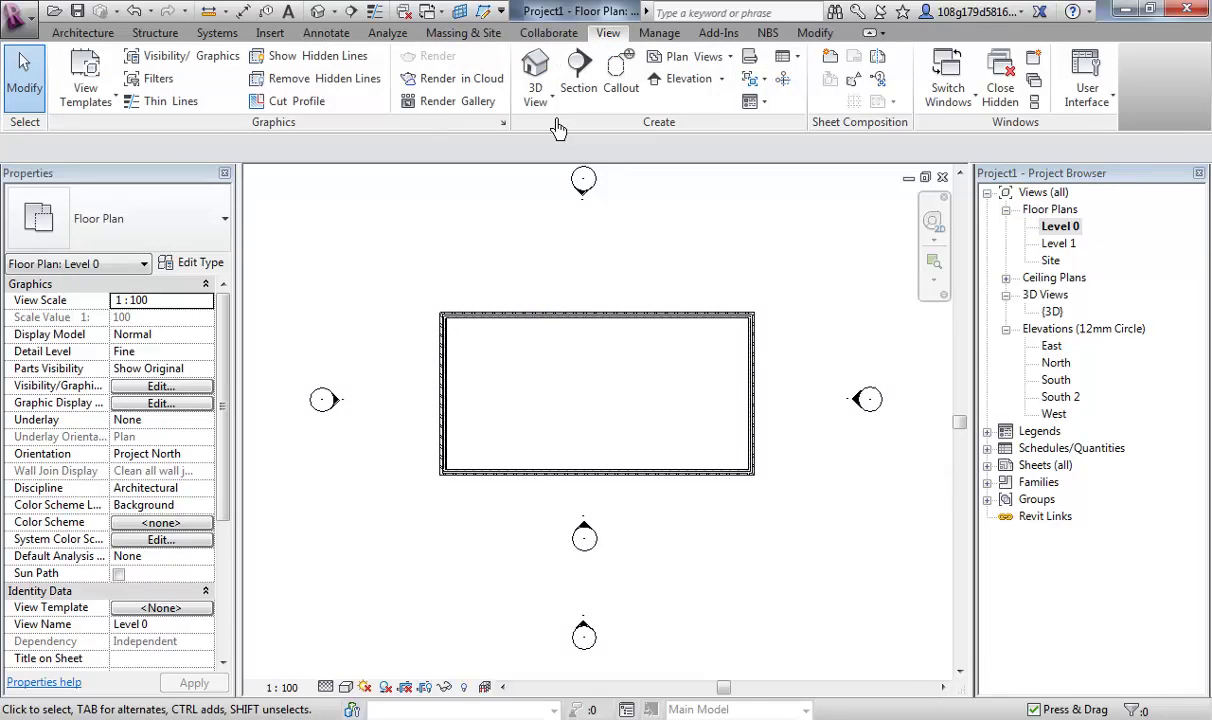
{"action": "left_click", "coordinate": [578, 72]}
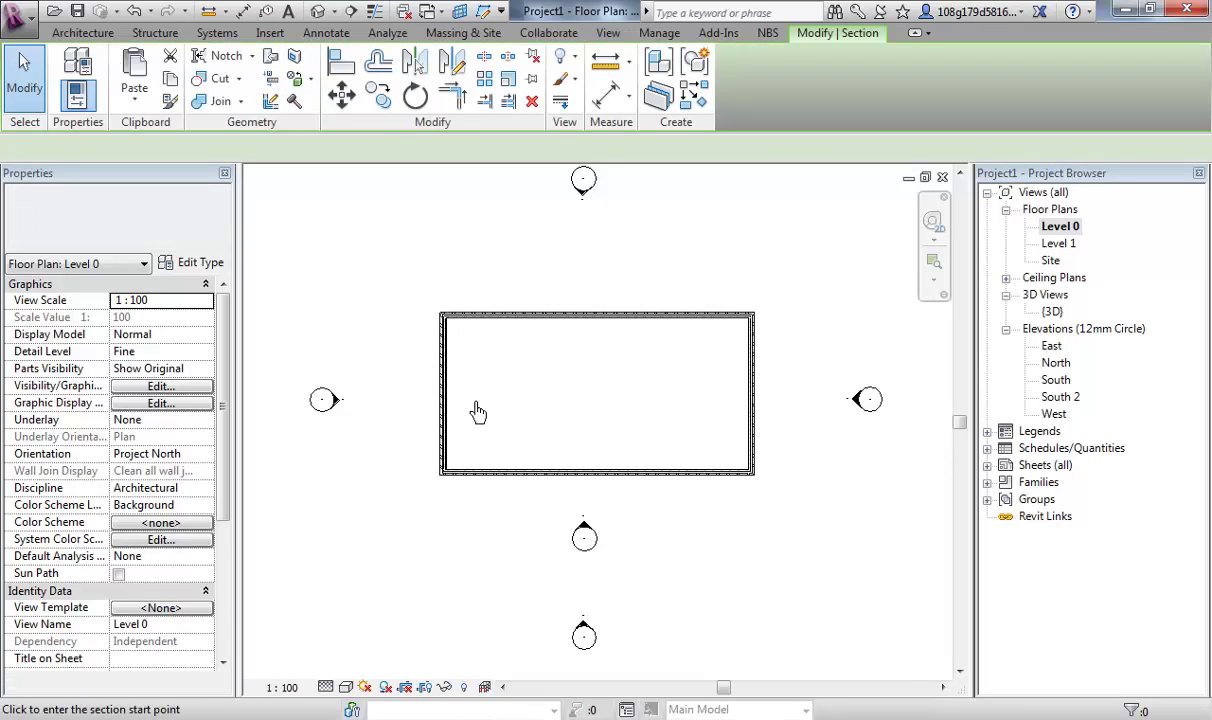
{"action": "left_click", "coordinate": [390, 418]}
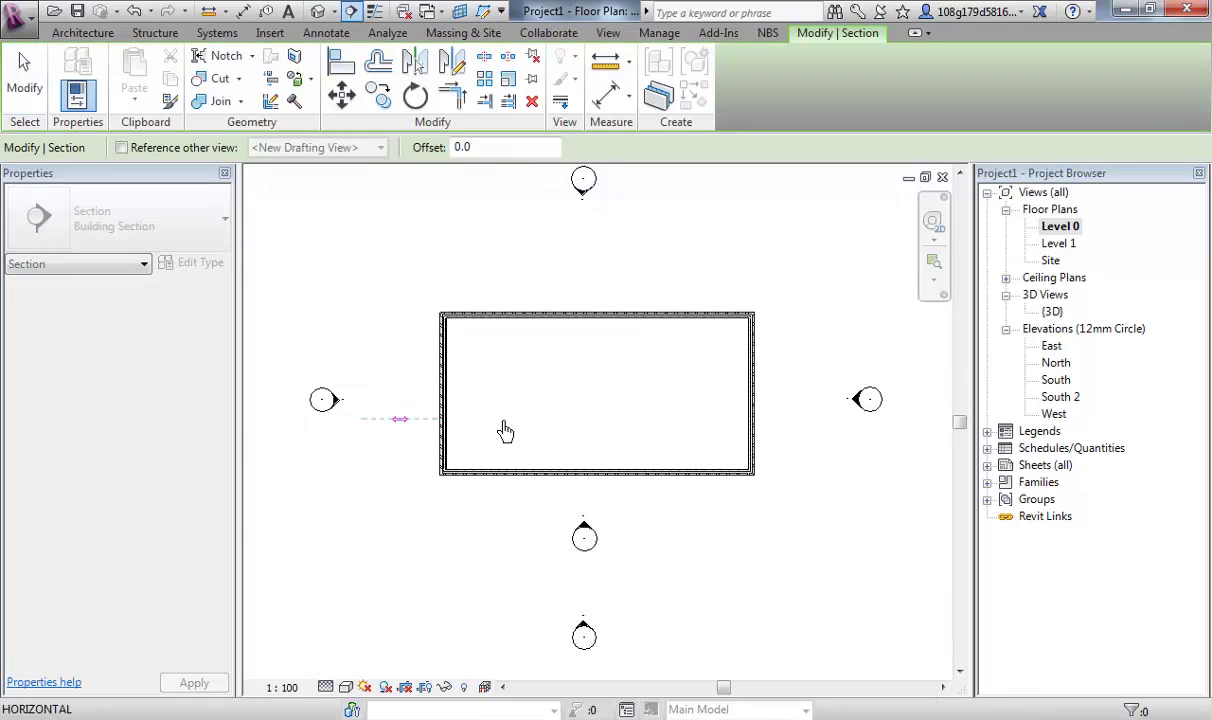
{"action": "left_click", "coordinate": [810, 421]}
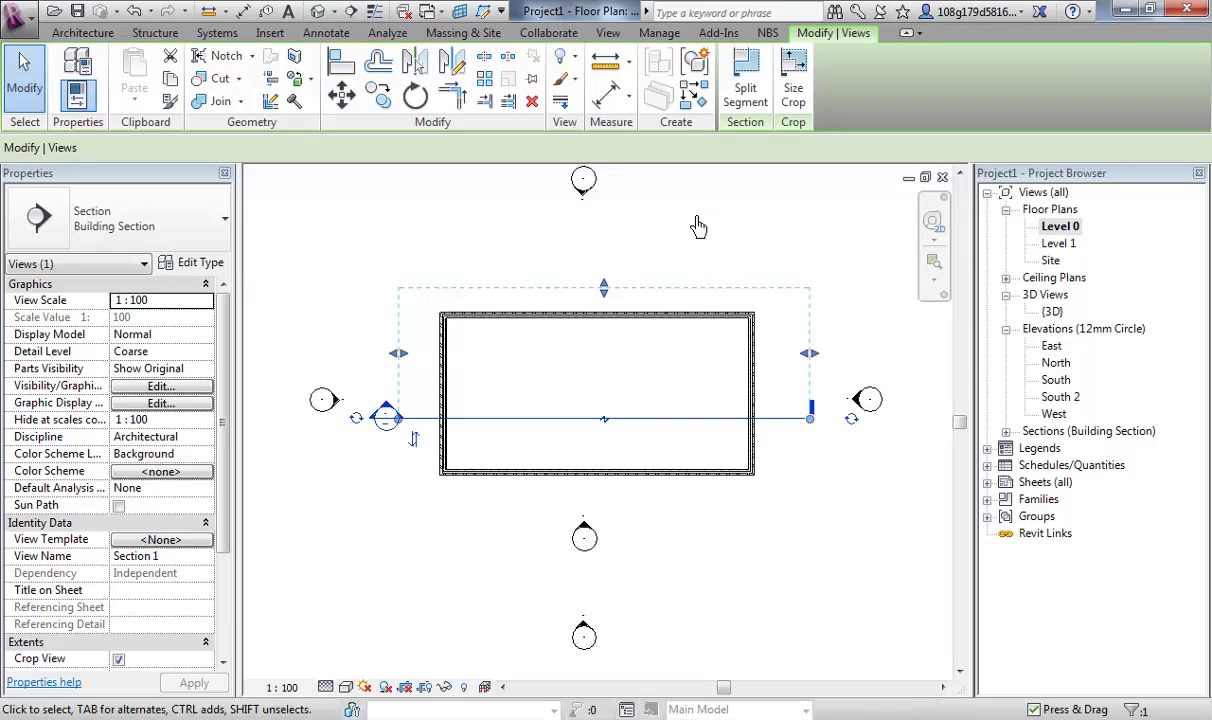
{"action": "left_click_drag", "start_coordinate": [603, 289], "coordinate": [609, 361]}
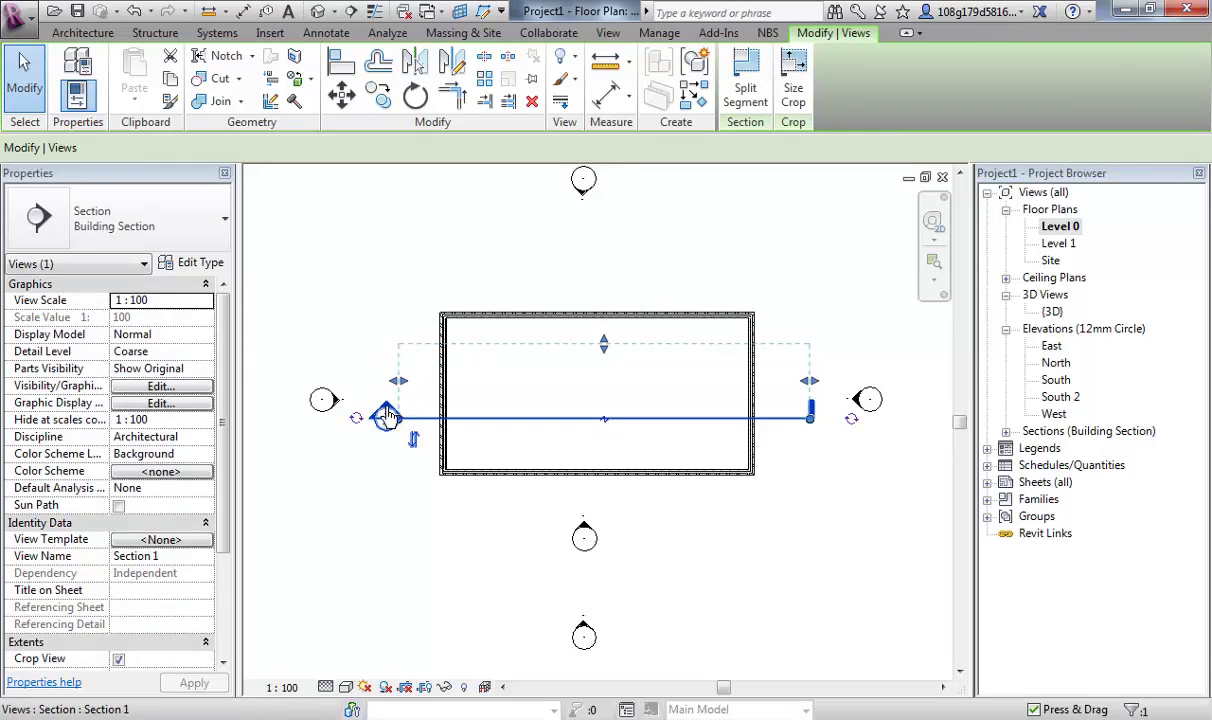
{"action": "left_click", "coordinate": [354, 352]}
- Open Section 1 to check the walls against Level 0 and Level 1, then return to Level 0
{"action": "double_click", "coordinate": [386, 414]}
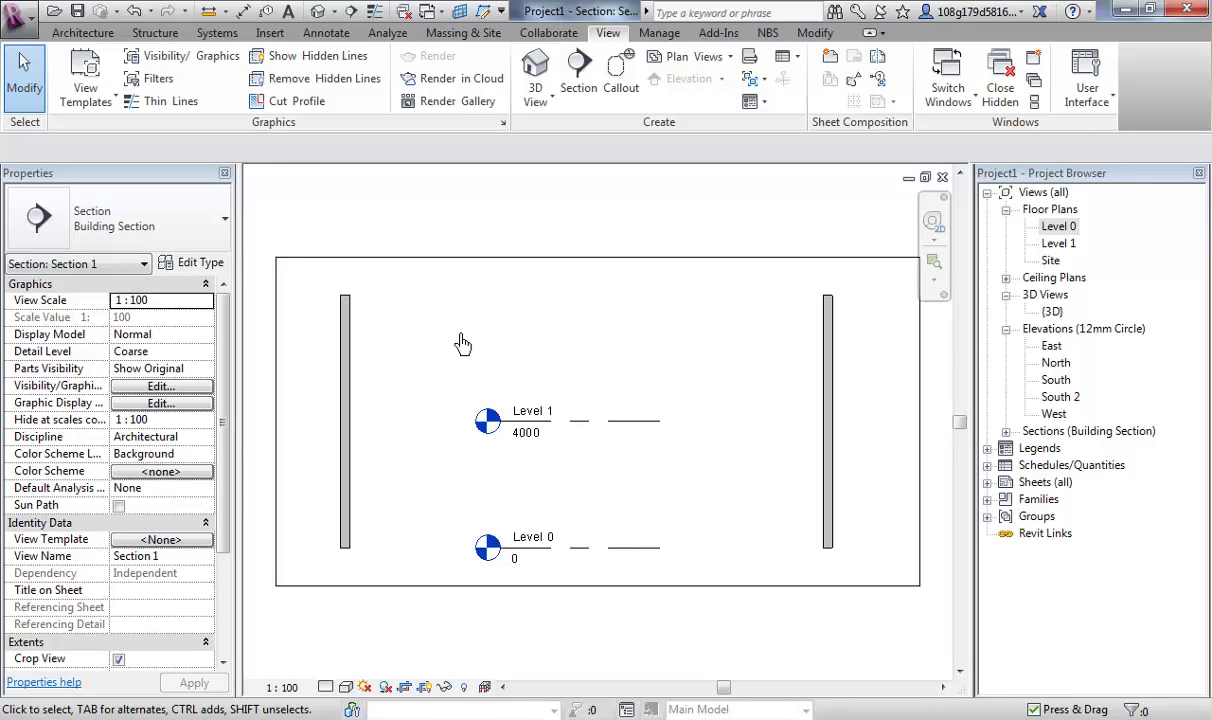
{"action": "double_click", "coordinate": [1058, 226]}
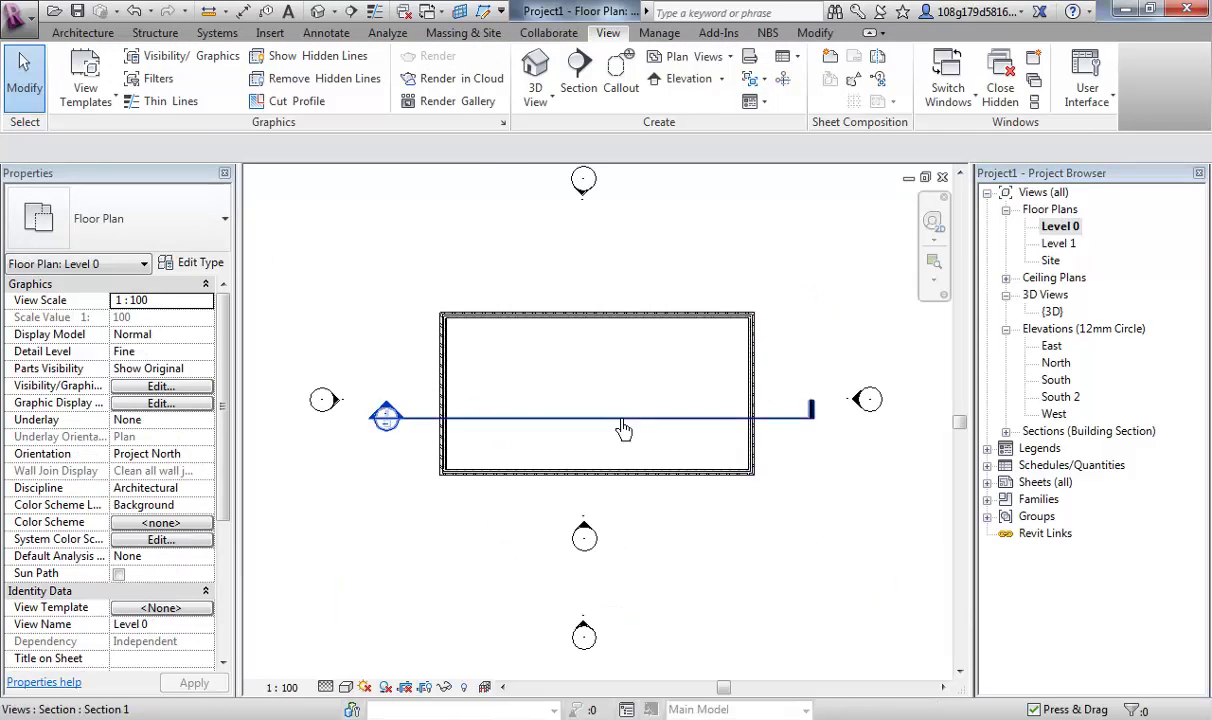
{"action": "left_click", "coordinate": [626, 428]}
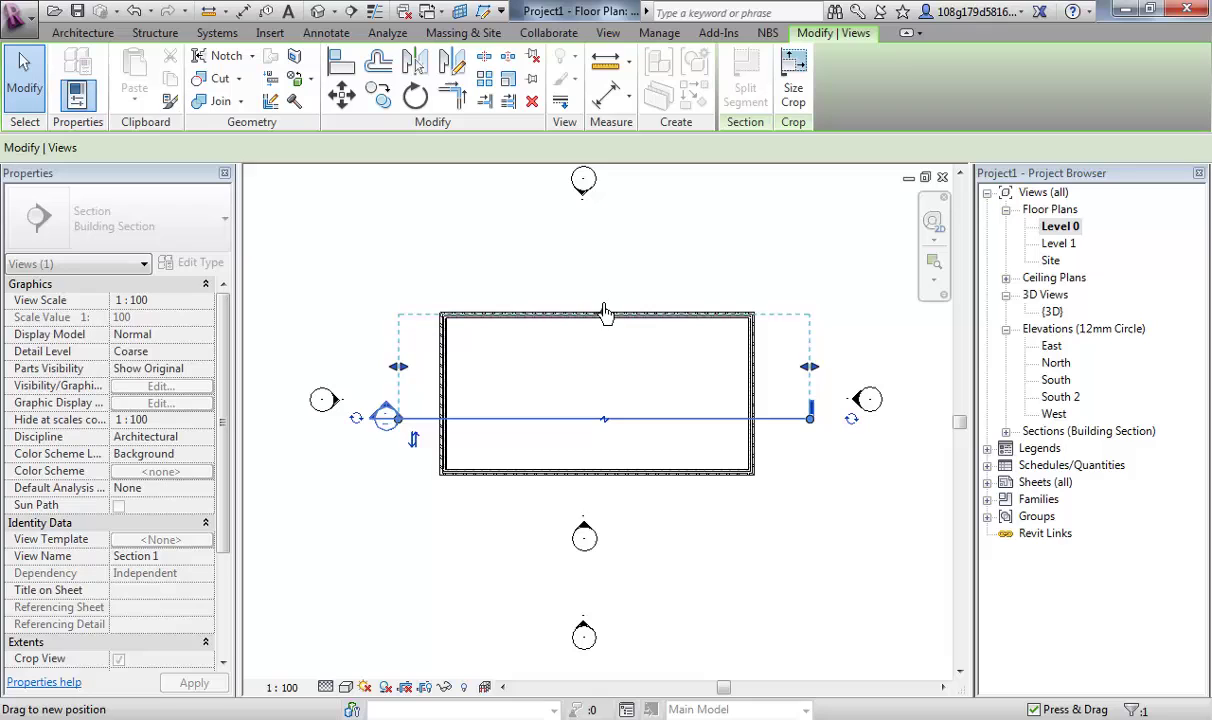
{"action": "left_click", "coordinate": [624, 252]}
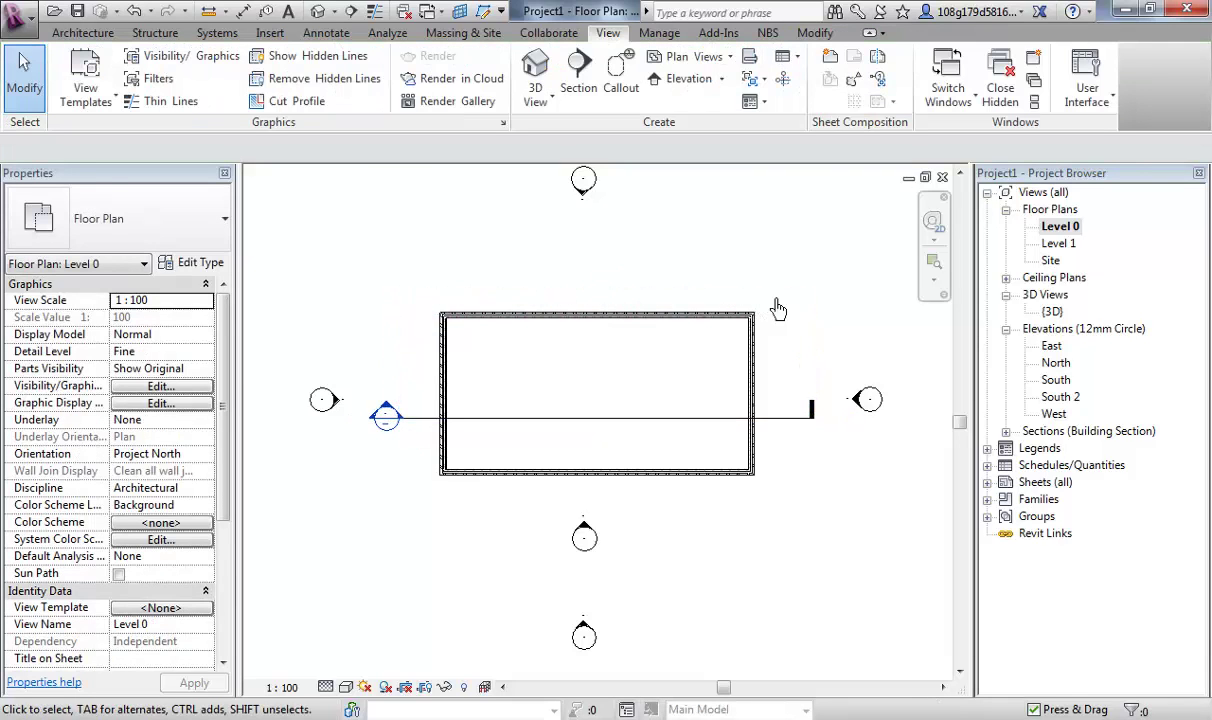
{"action": "double_click", "coordinate": [387, 413]}
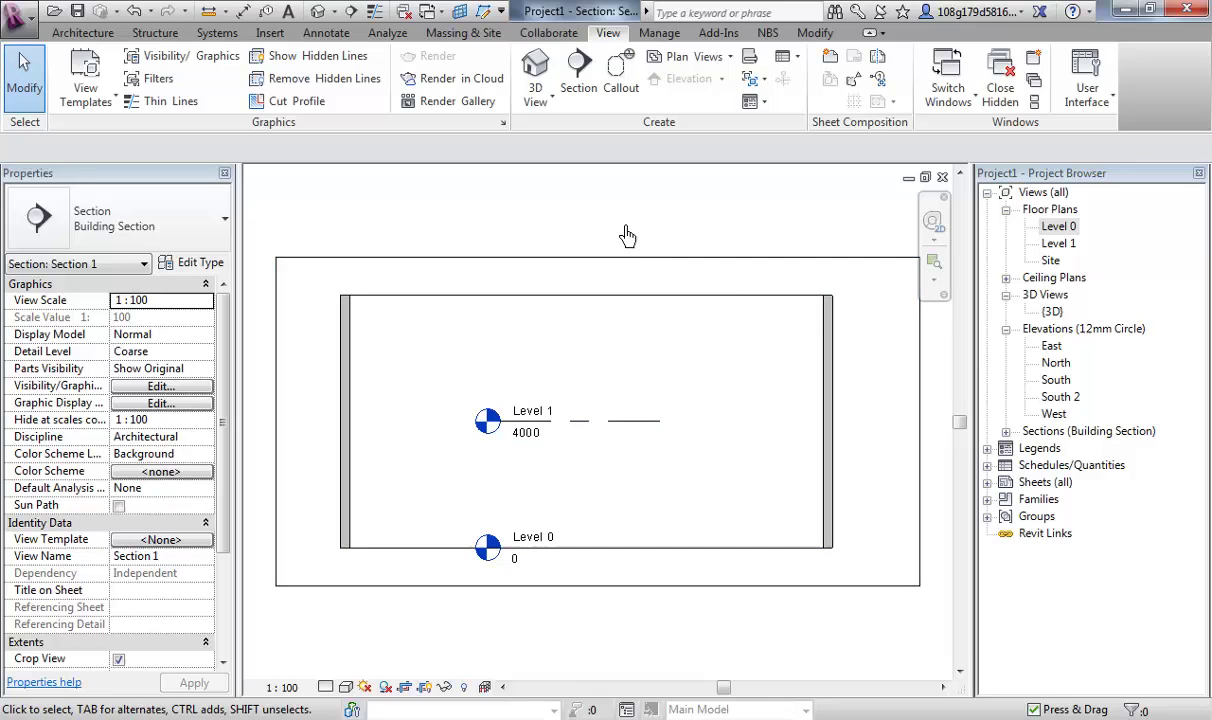
{"action": "middle_click_drag", "start_coordinate": [628, 235], "coordinate": [636, 244]}
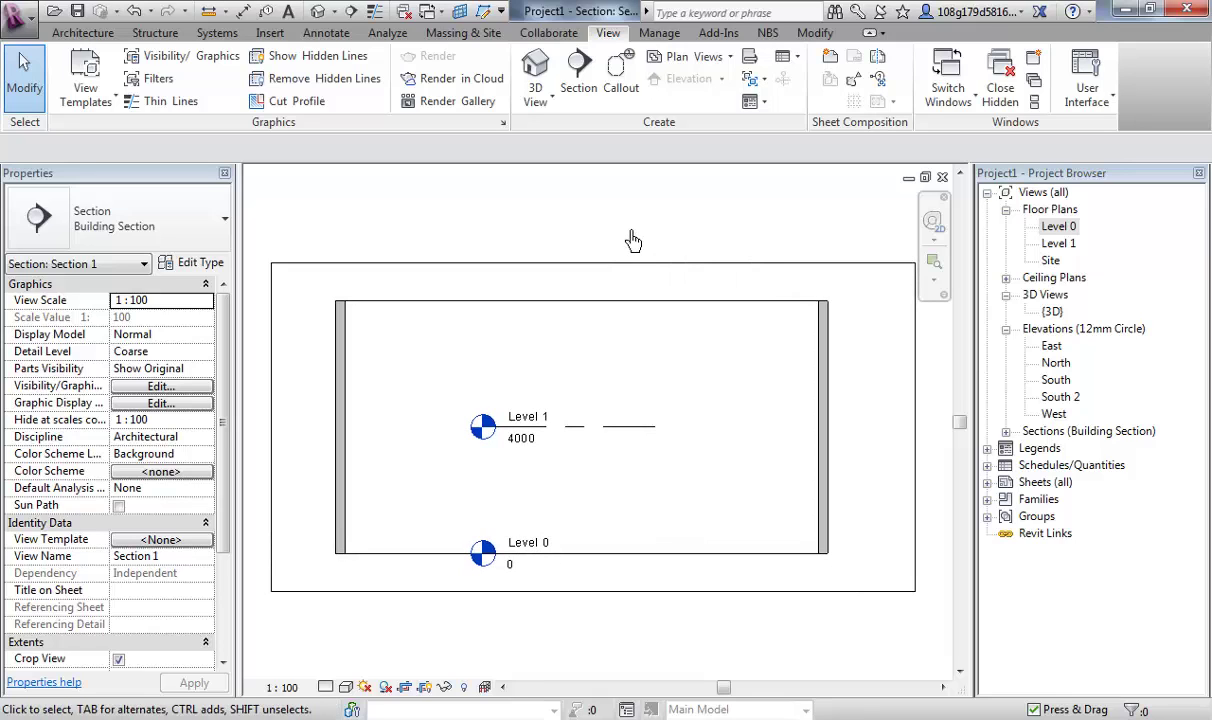
{"action": "double_click", "coordinate": [1066, 228]}
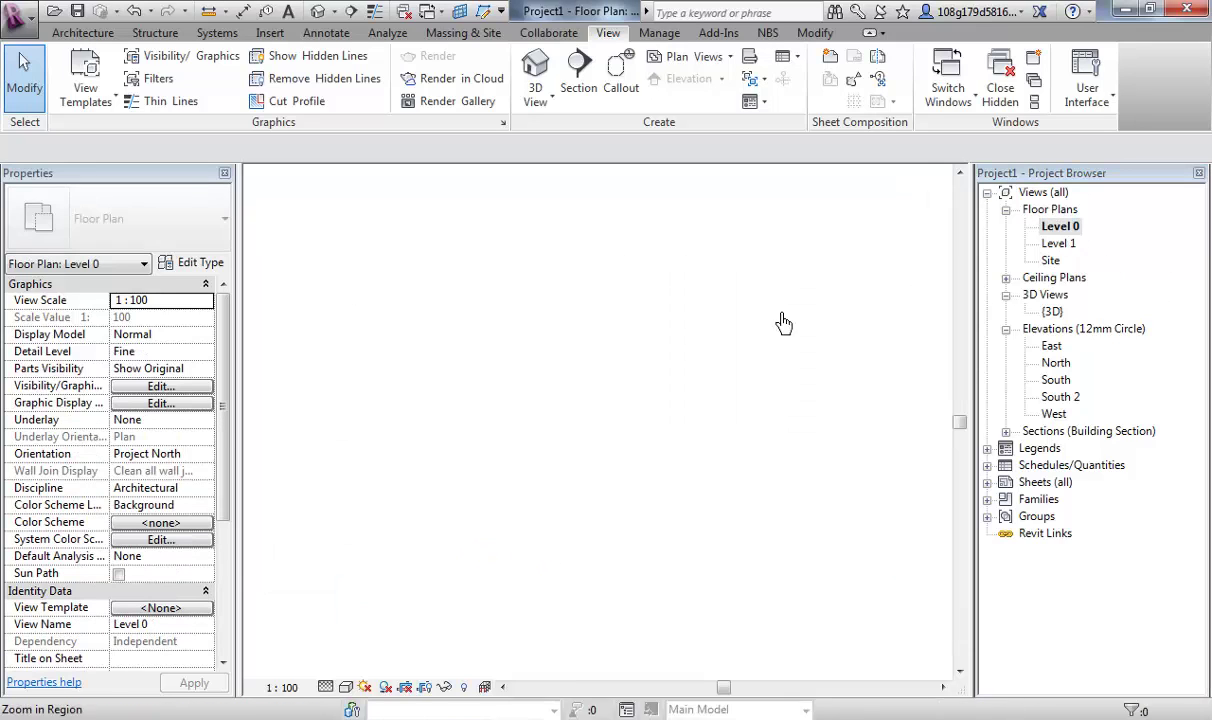
- Delete the Section 1 view and the inner South 2 elevation marker
{"action": "middle_click_drag", "start_coordinate": [705, 289], "coordinate": [700, 312]}
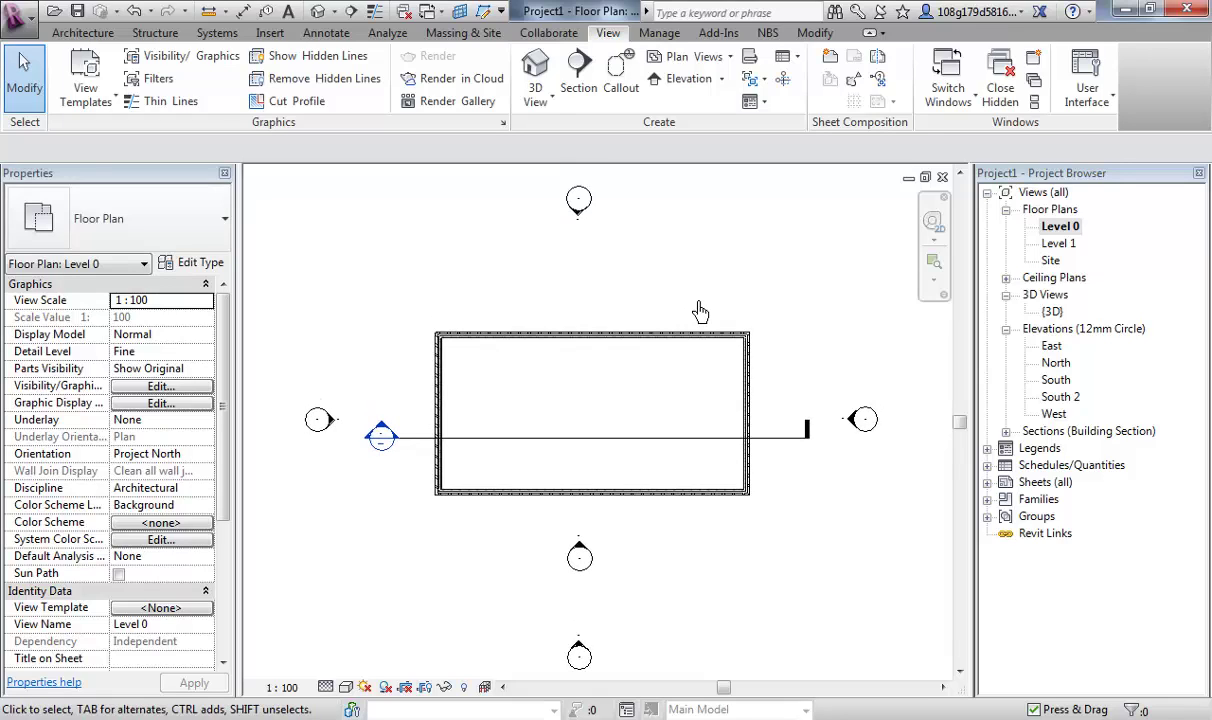
{"action": "middle_click_drag", "start_coordinate": [678, 316], "coordinate": [674, 299]}
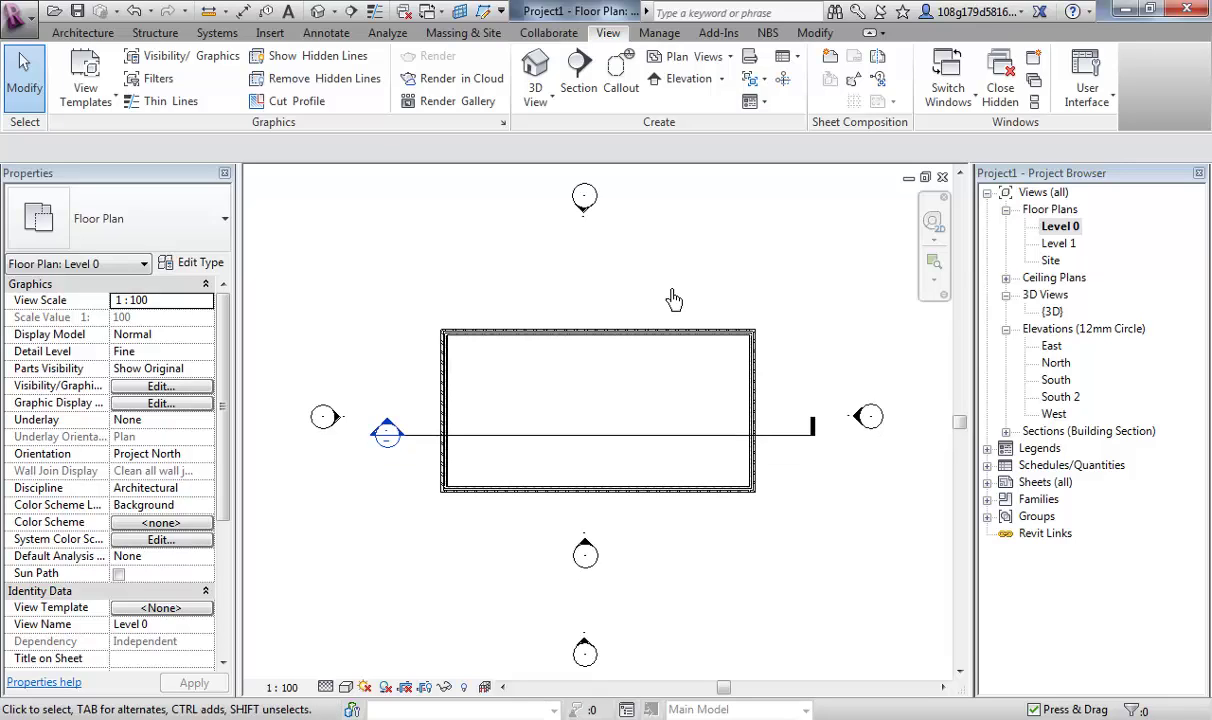
{"action": "left_click", "coordinate": [624, 438]}
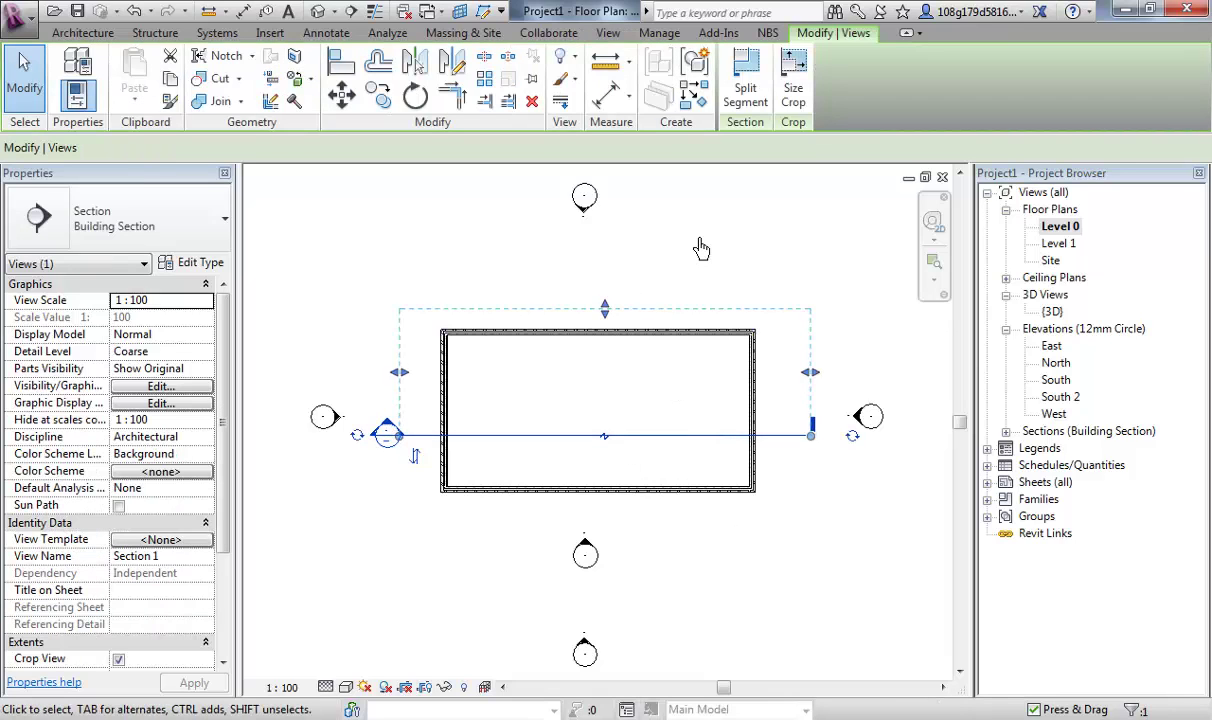
{"action": "key", "text": "Delete"}
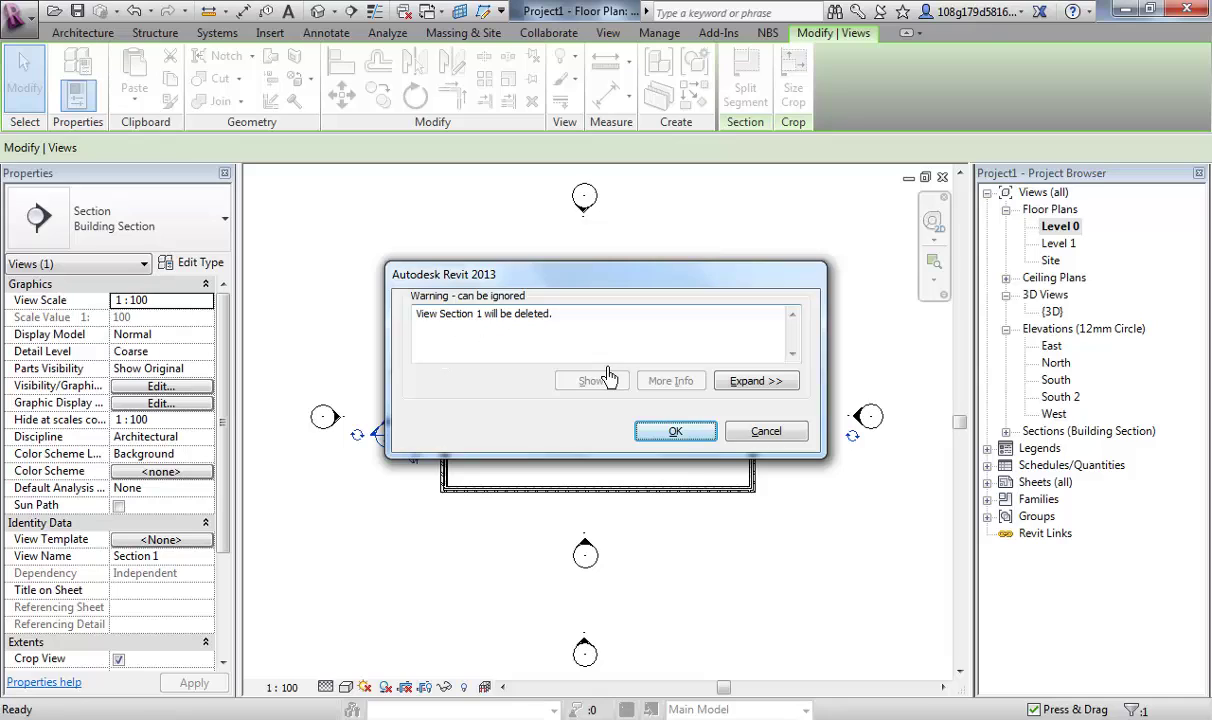
{"action": "left_click", "coordinate": [673, 433]}
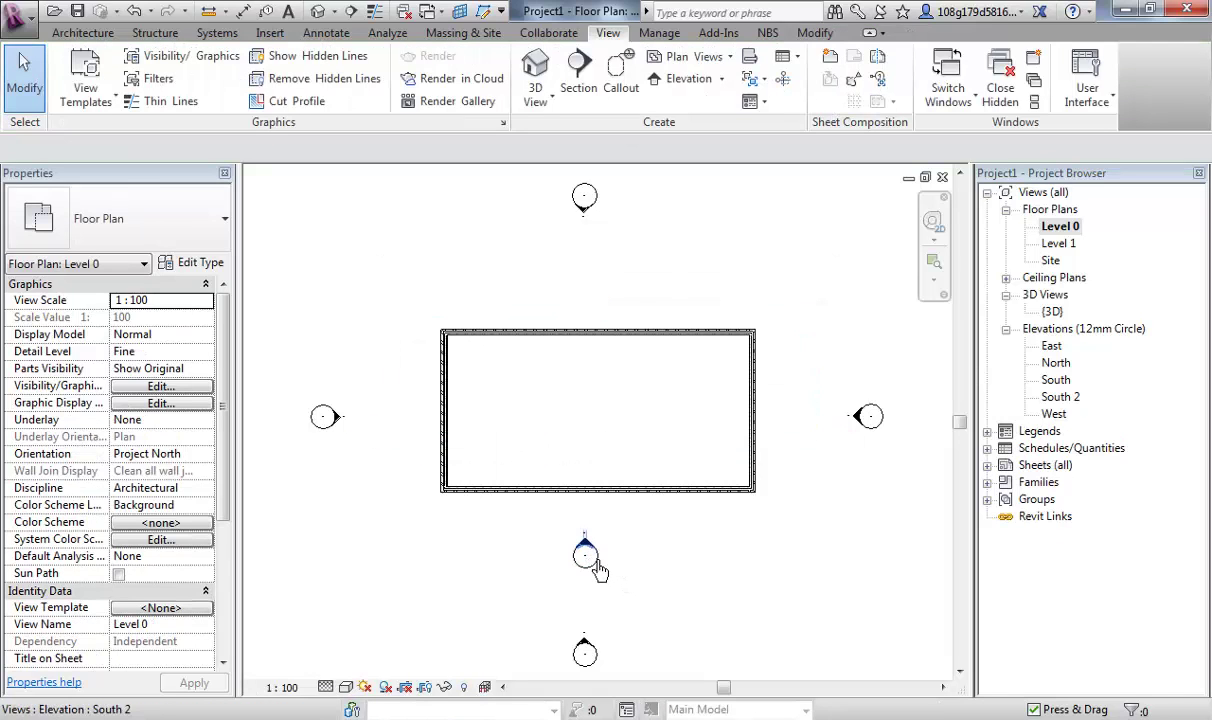
{"action": "left_click_drag", "start_coordinate": [558, 582], "coordinate": [638, 520]}
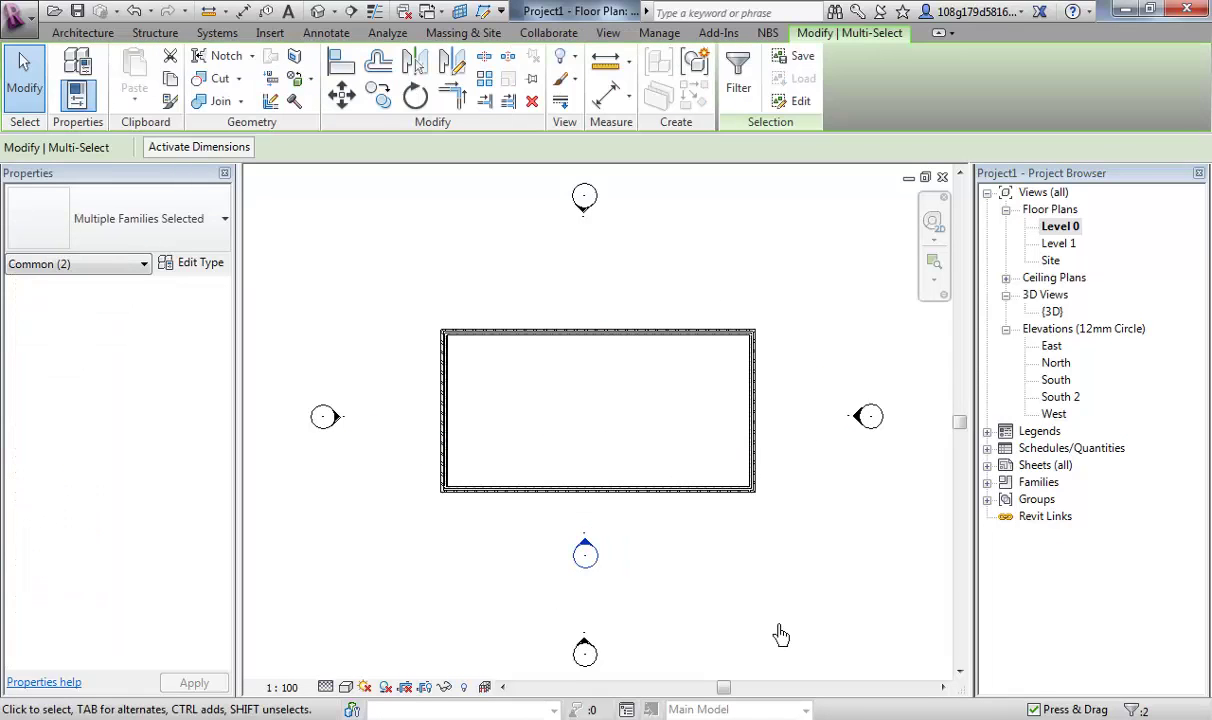
{"action": "key", "text": "Delete"}
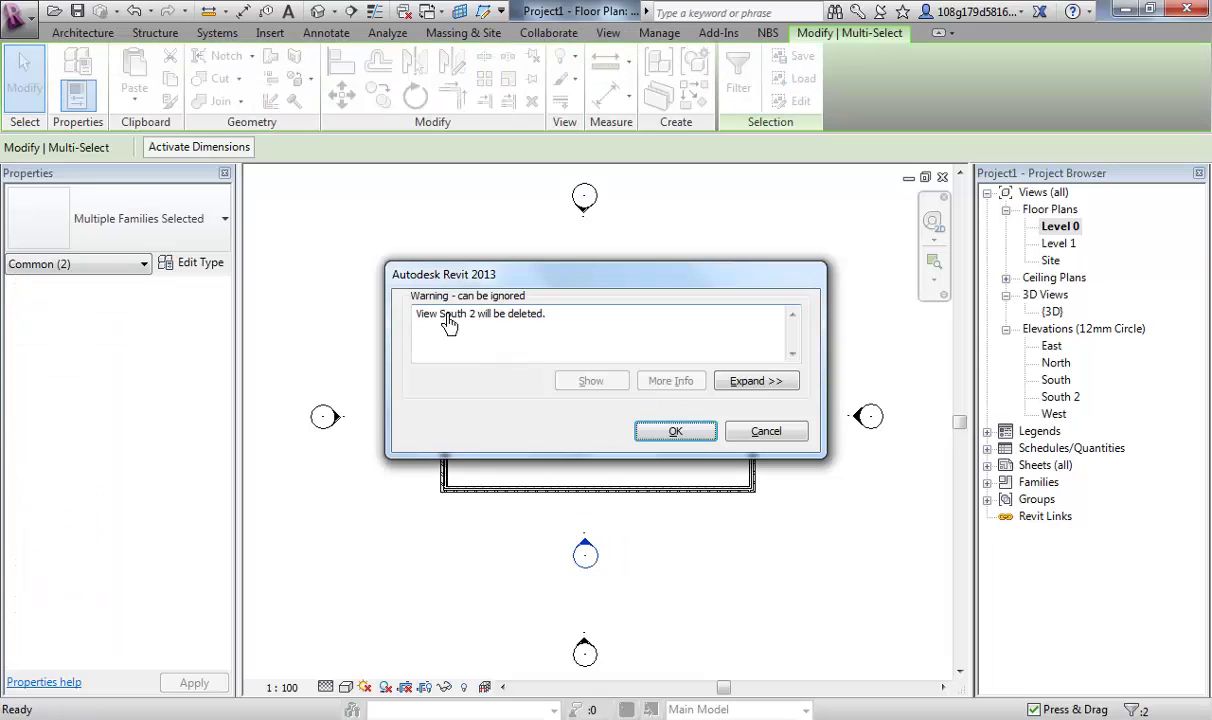
{"action": "left_click", "coordinate": [683, 436]}
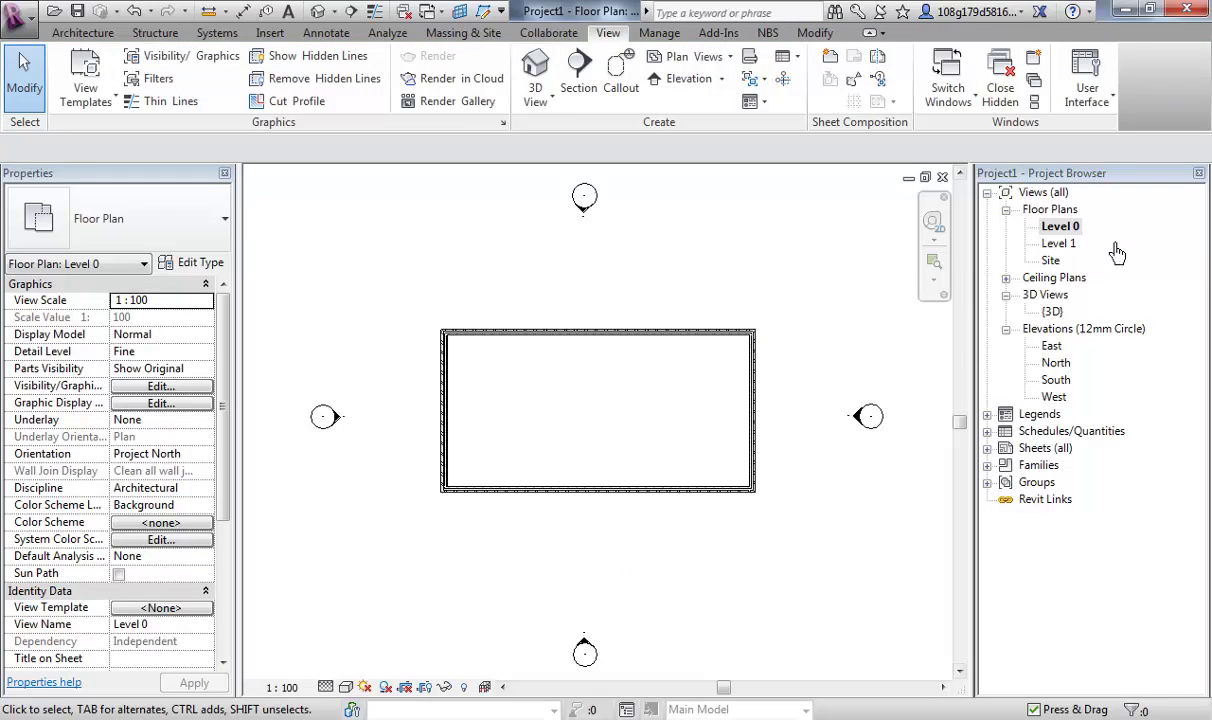
{"action": "left_click", "coordinate": [1064, 226]}
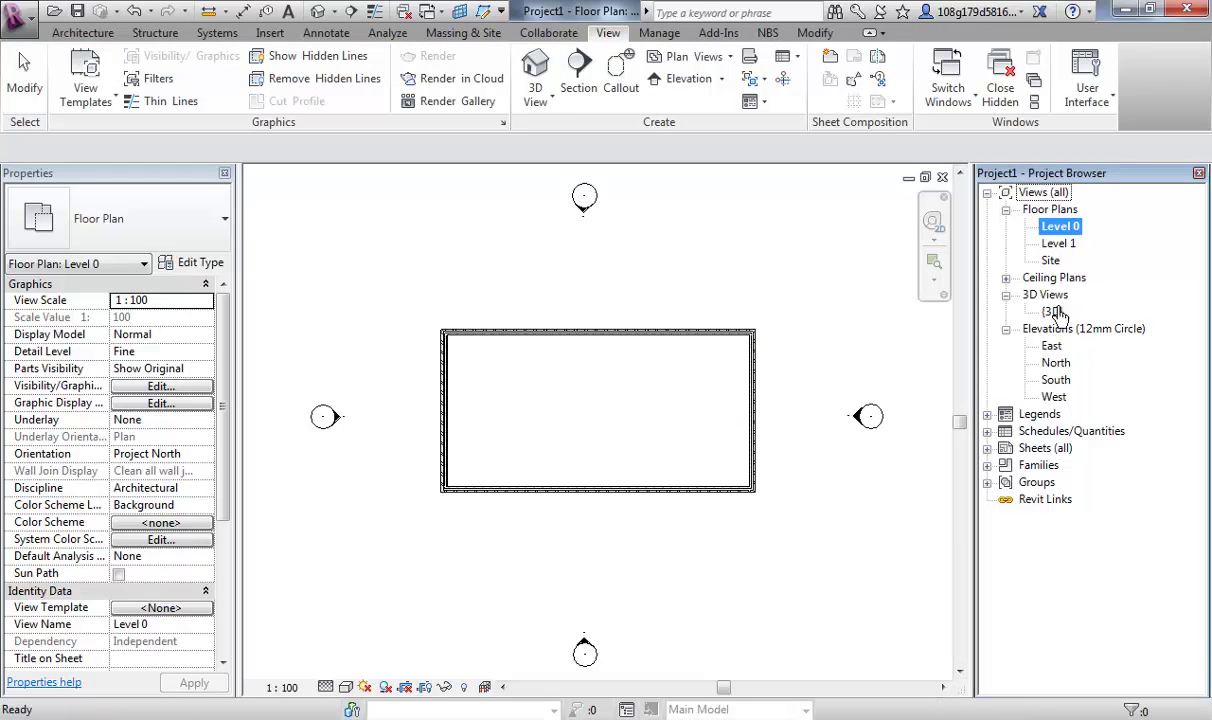
{"action": "mouse_move", "coordinate": [782, 352]}
{"action": "middle_mouse_down"}
{"action": "mouse_move", "coordinate": [760, 338]}
{"action": "mouse_move", "coordinate": [774, 333]}
{"action": "mouse_move", "coordinate": [773, 348]}
{"action": "middle_mouse_up"}
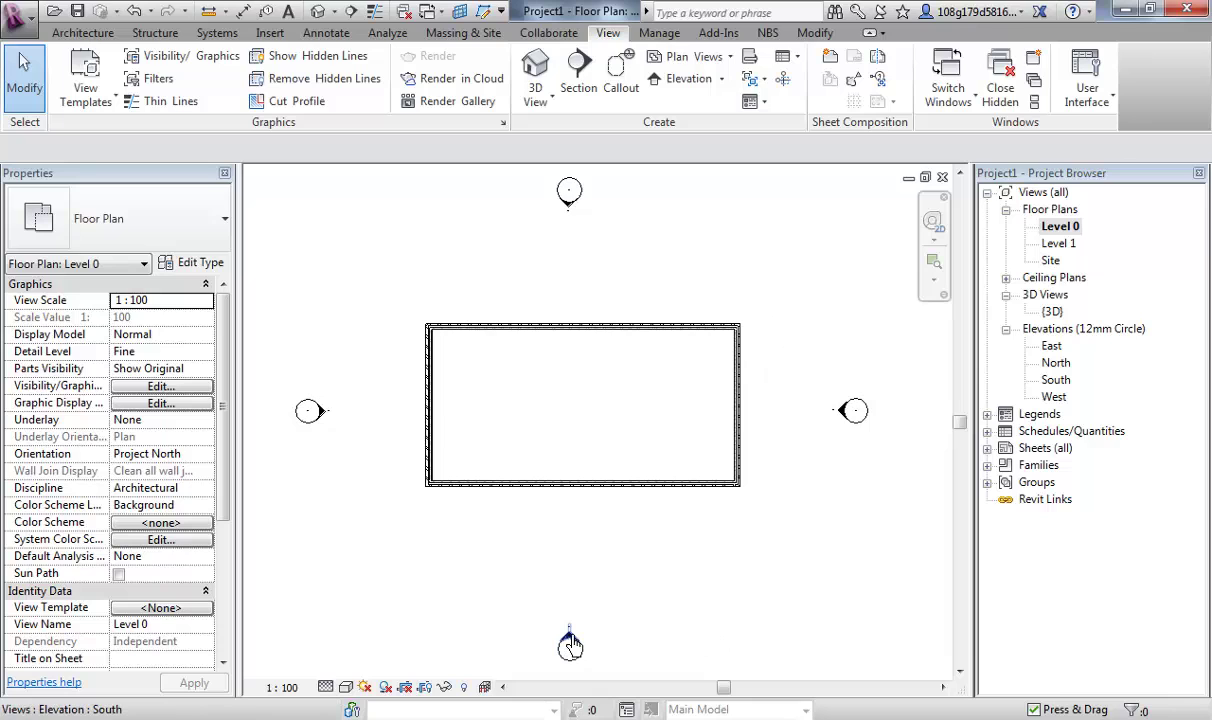
{"action": "left_click", "coordinate": [1055, 383]}
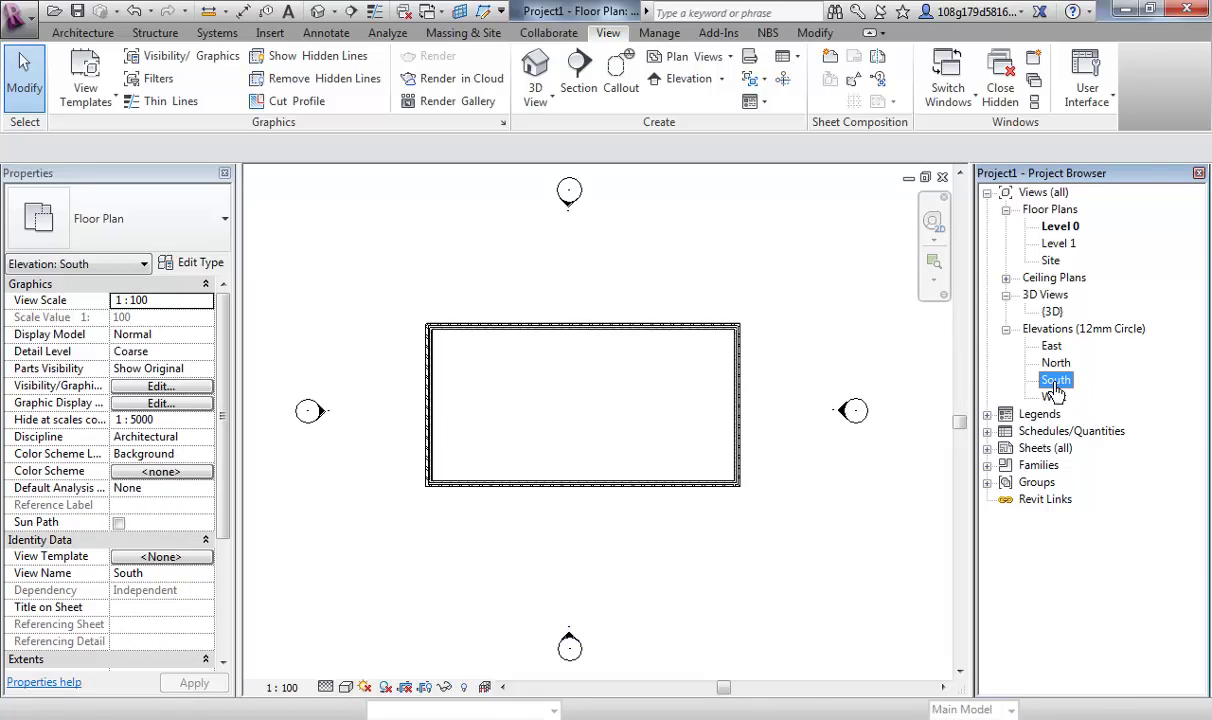
{"action": "left_click", "coordinate": [571, 644]}
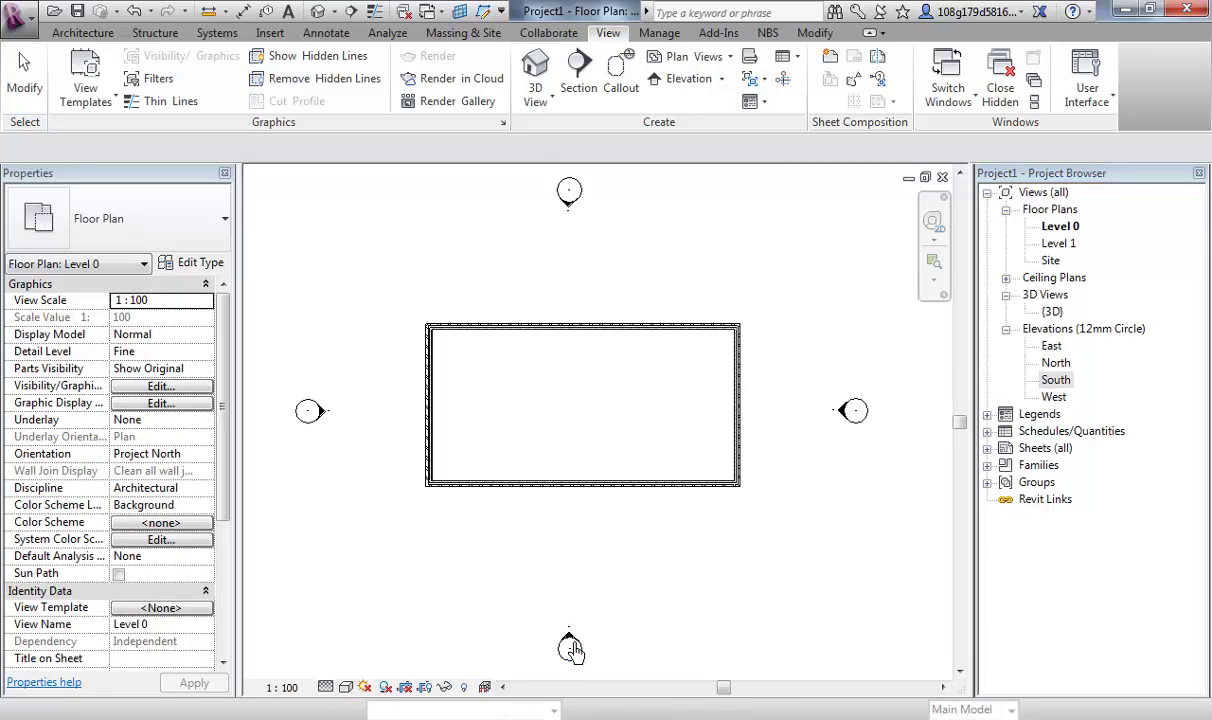
- Open the South elevation view and centre it on the levels
{"action": "double_click", "coordinate": [569, 644]}
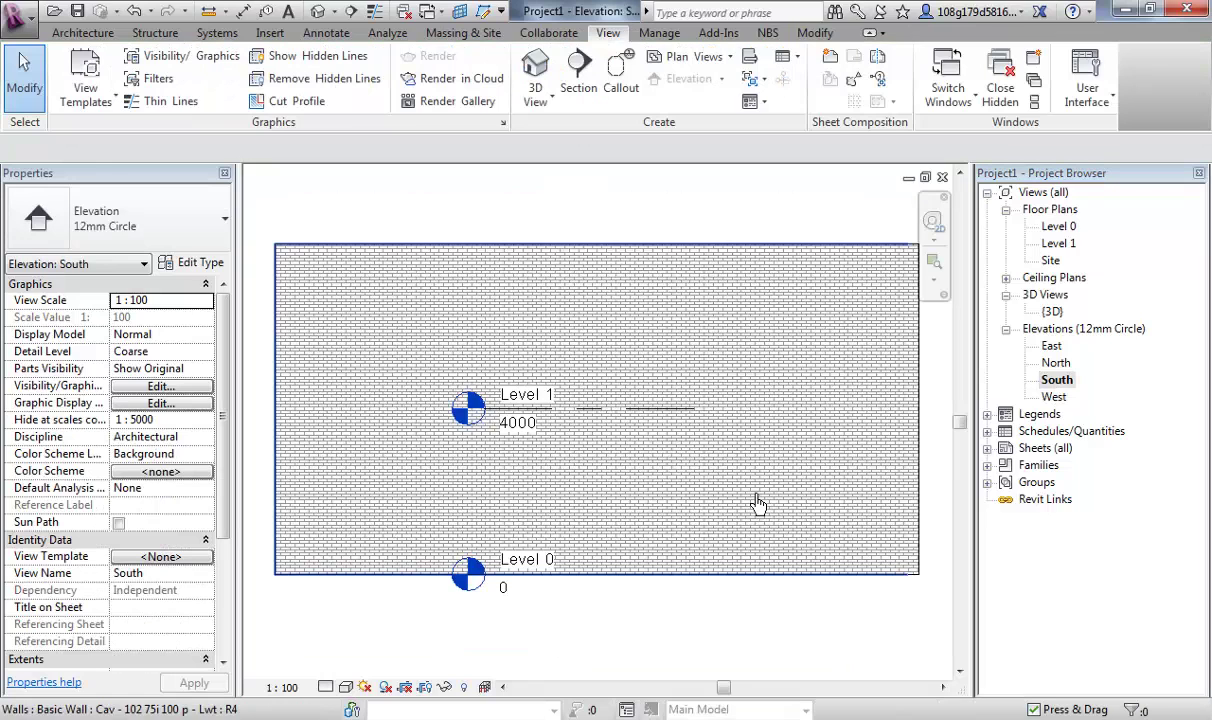
{"action": "scroll", "coordinate": [690, 600], "scroll_direction": "down", "scroll_amount": 2}
{"action": "middle_click_drag", "start_coordinate": [714, 592], "coordinate": [687, 563]}
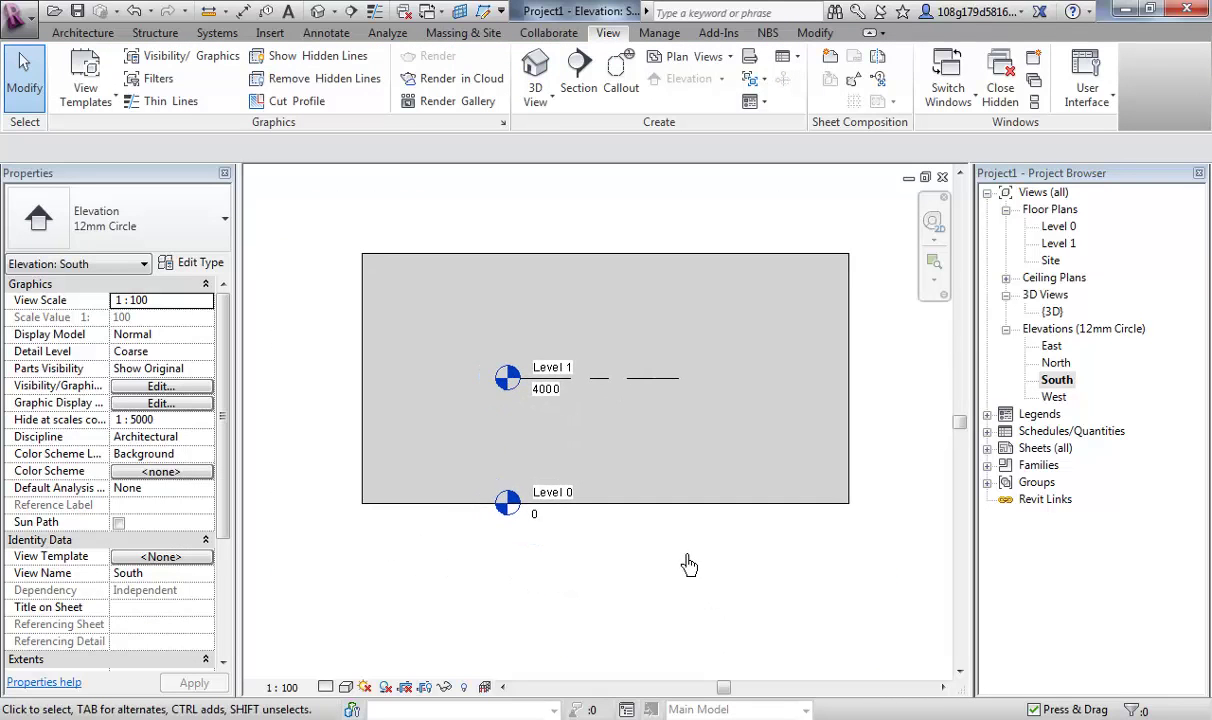
{"action": "scroll", "coordinate": [644, 405], "scroll_direction": "down", "scroll_amount": 1}
- Select Level 1 to inspect its 4000 elevation
{"action": "left_click", "coordinate": [649, 395]}
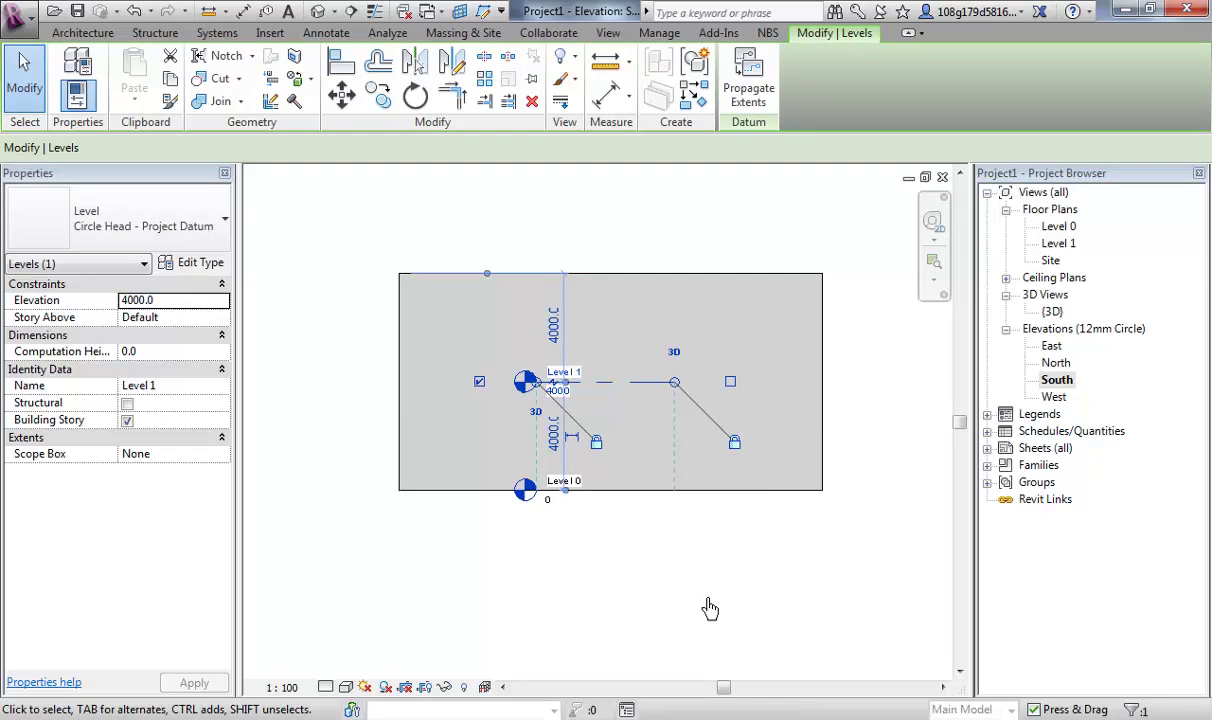
{"action": "middle_click_drag", "start_coordinate": [682, 552], "coordinate": [671, 584]}
{"action": "left_click", "coordinate": [620, 450]}
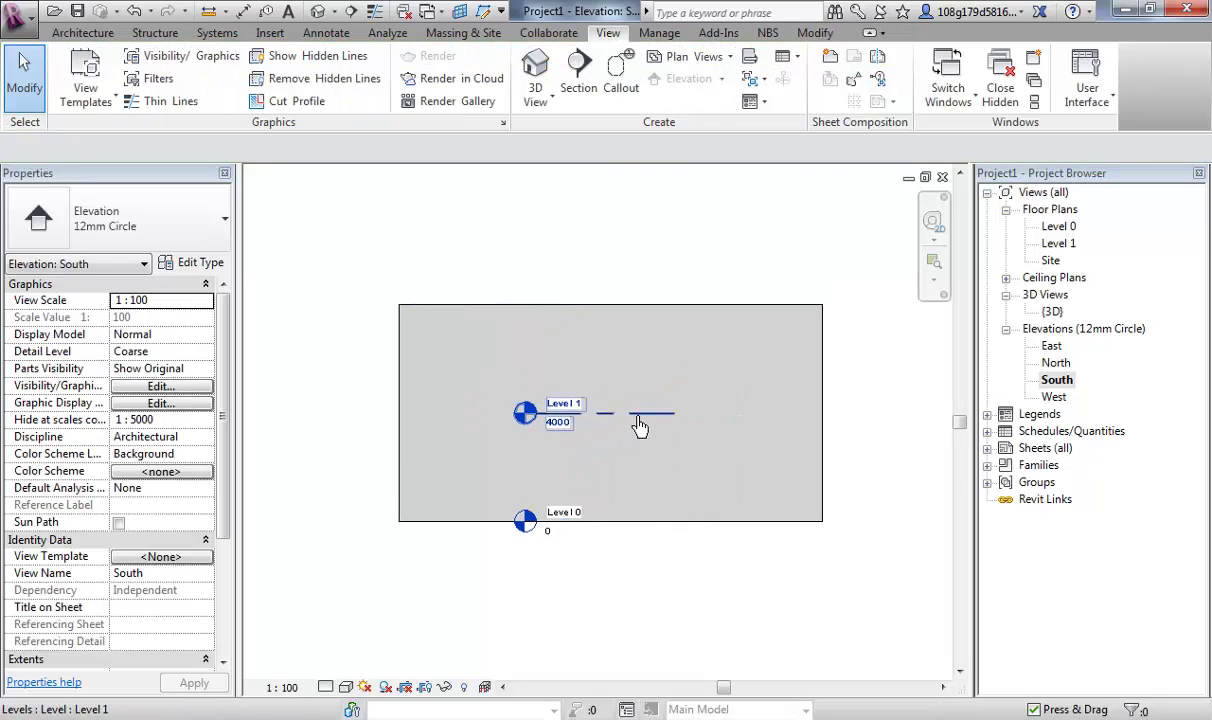
{"action": "left_click", "coordinate": [637, 414]}
{"action": "left_click", "coordinate": [640, 541]}
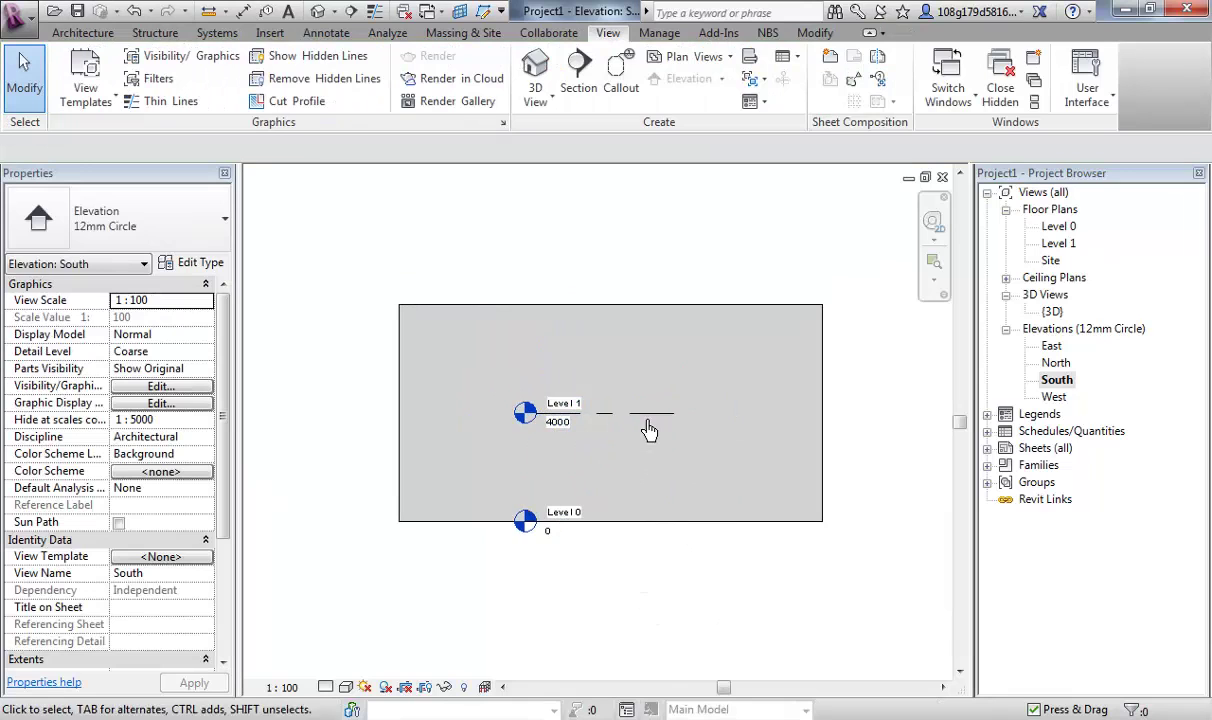
{"action": "scroll", "coordinate": [594, 480], "scroll_direction": "up", "scroll_amount": 3}
{"action": "middle_click_drag", "start_coordinate": [596, 482], "coordinate": [638, 463]}
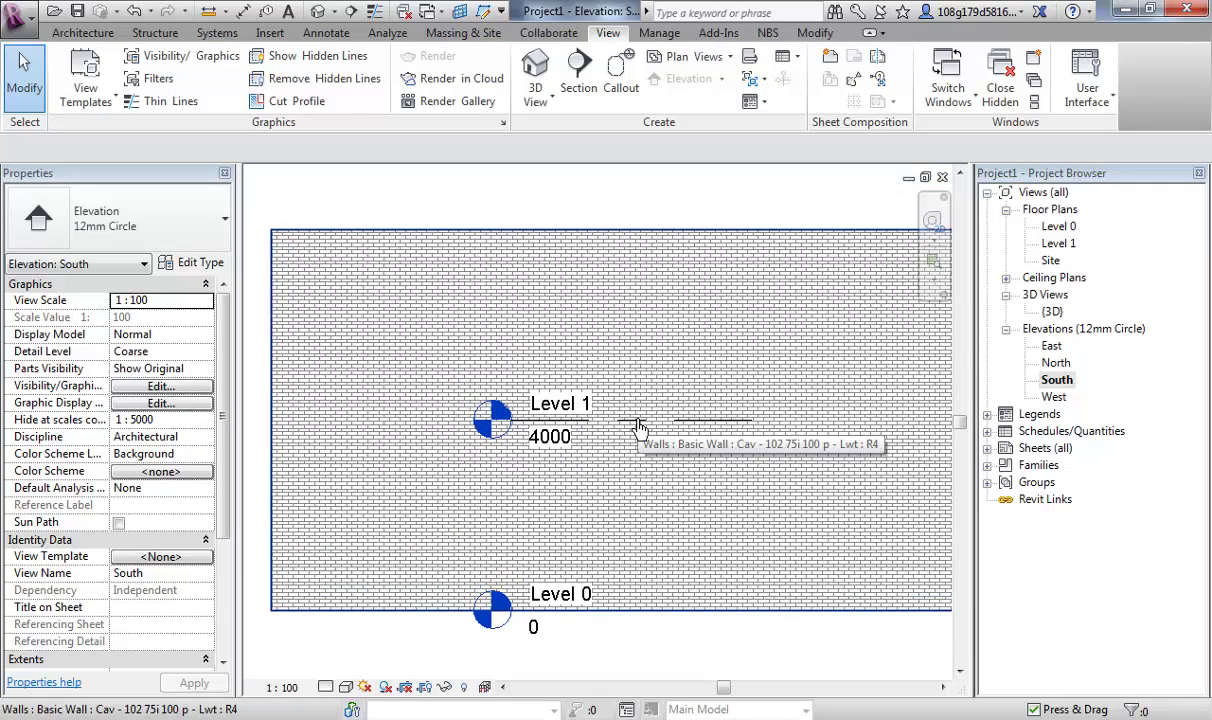
- Select the wall to confirm its 8000 mm height from Level 0
{"action": "left_click", "coordinate": [637, 432]}
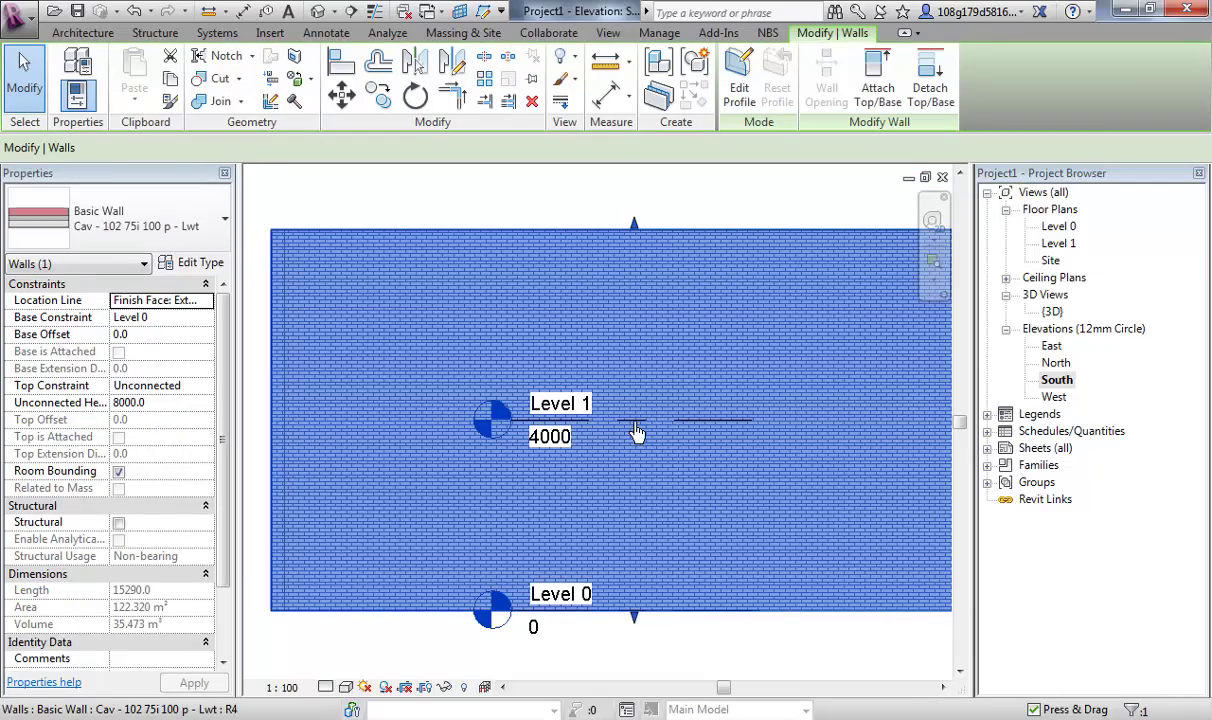
{"action": "scroll", "coordinate": [713, 644], "scroll_direction": "right", "scroll_amount": 5, "text": "shift"}
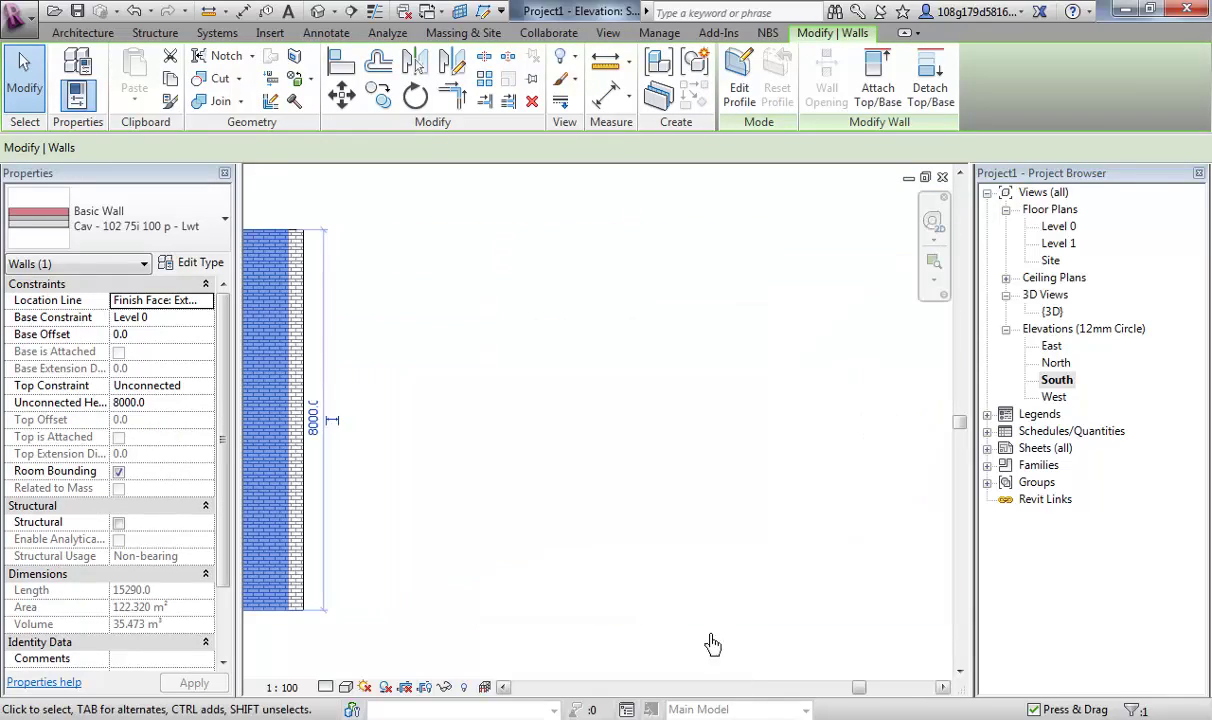
{"action": "left_click", "coordinate": [563, 555]}
{"action": "scroll", "coordinate": [509, 514], "scroll_direction": "down", "scroll_amount": 2}
{"action": "scroll", "coordinate": [598, 517], "scroll_direction": "left", "scroll_amount": 5, "text": "shift"}
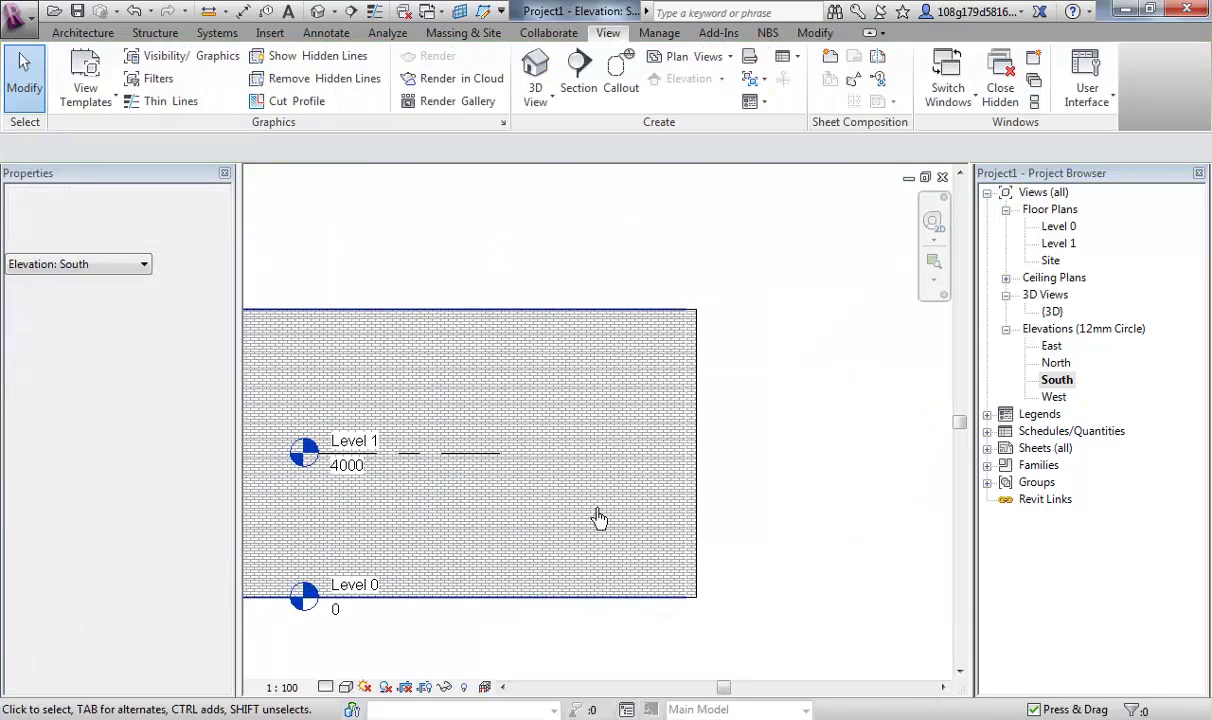
{"action": "scroll", "coordinate": [614, 470], "scroll_direction": "up", "scroll_amount": 1}
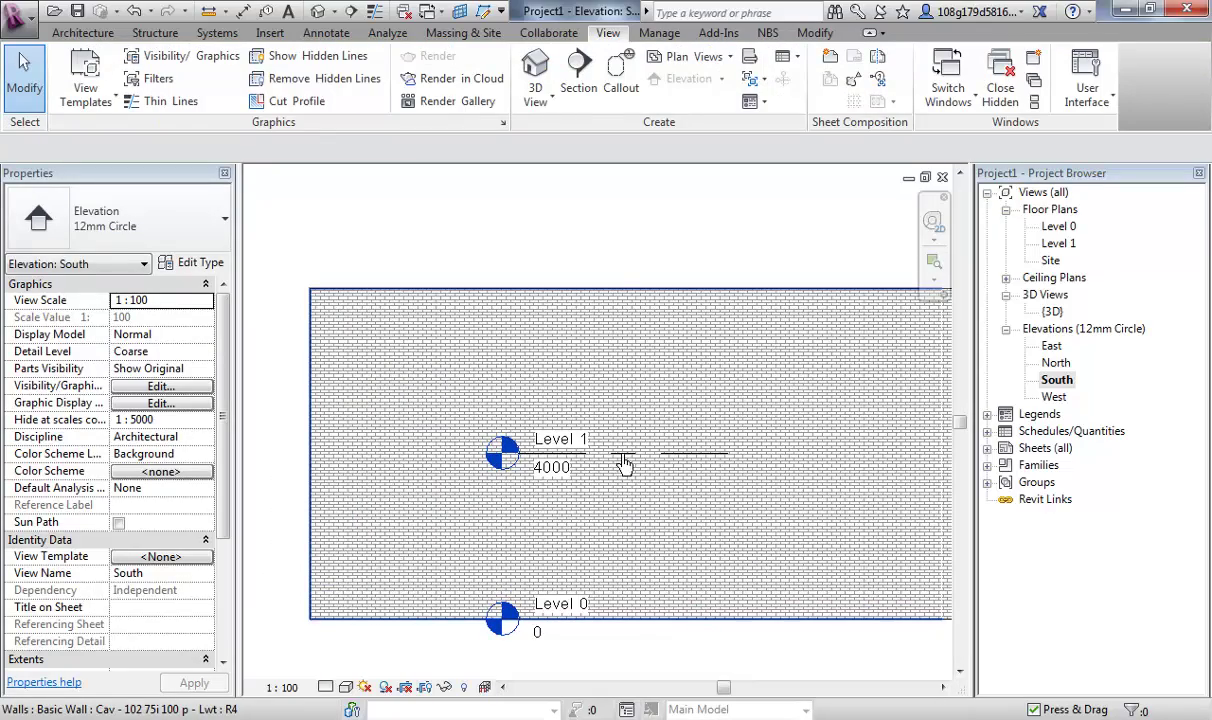
{"action": "left_click", "coordinate": [623, 465]}
{"action": "left_click", "coordinate": [652, 630]}
{"action": "scroll", "coordinate": [625, 465], "scroll_direction": "up", "scroll_amount": 3}
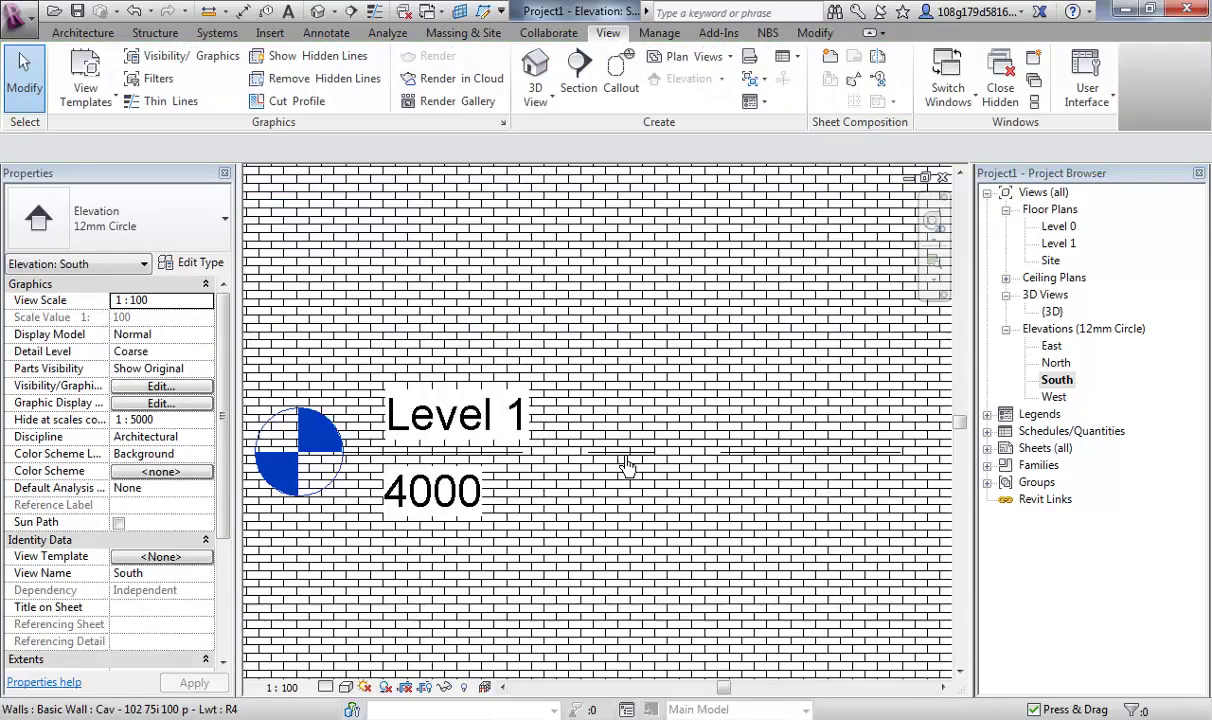
- Select the Level 1 line again to review its properties
{"action": "left_click", "coordinate": [505, 463]}
{"action": "scroll", "coordinate": [657, 555], "scroll_direction": "down", "scroll_amount": 4}
{"action": "scroll", "coordinate": [617, 555], "scroll_direction": "down", "scroll_amount": 2}
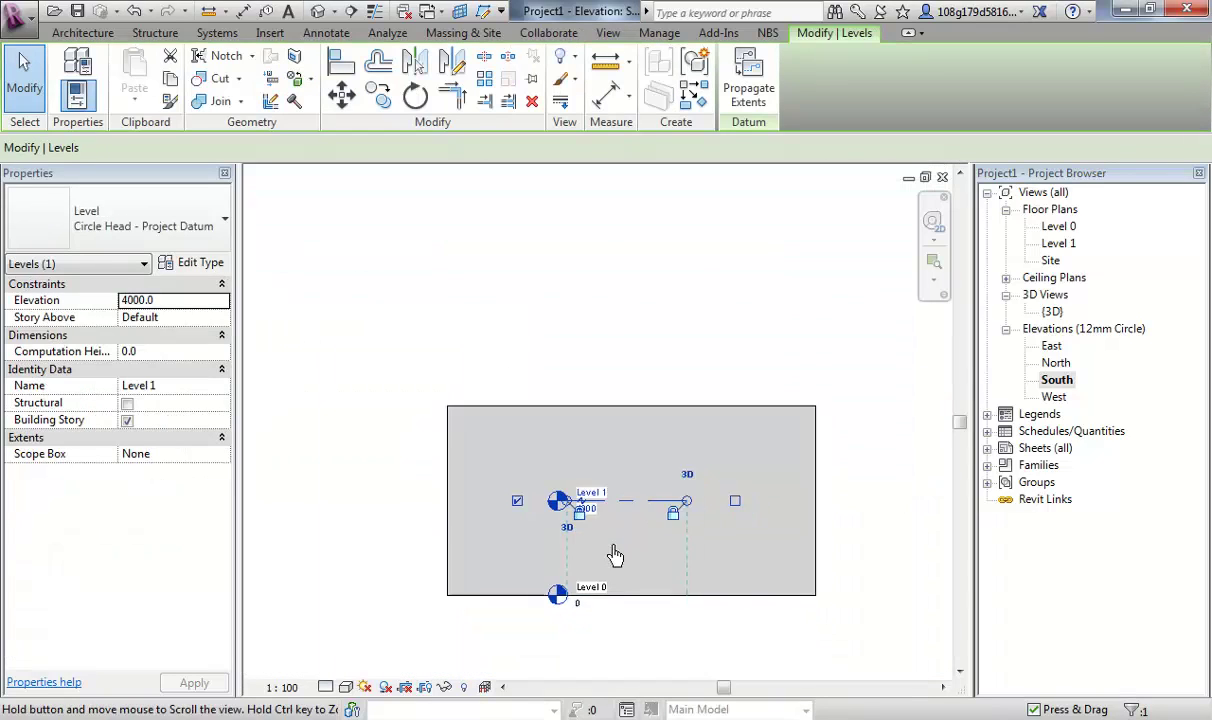
{"action": "scroll", "coordinate": [549, 533], "scroll_direction": "up", "scroll_amount": 2}
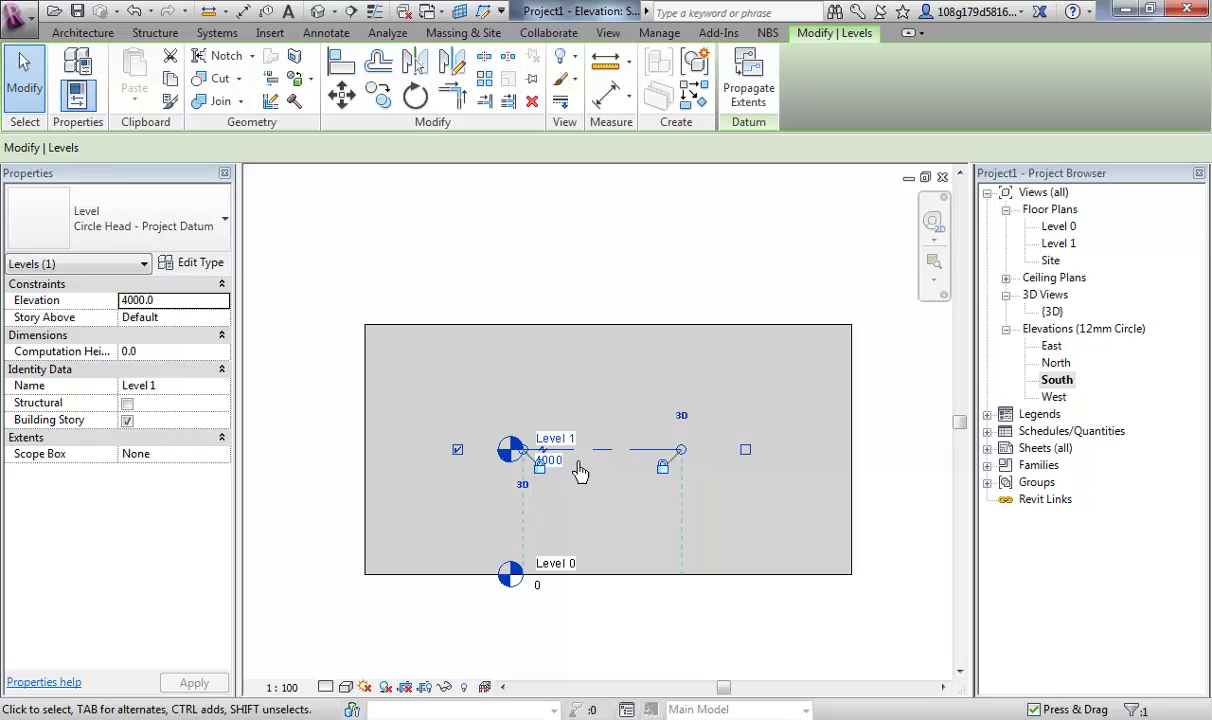
{"action": "scroll", "coordinate": [573, 469], "scroll_direction": "up", "scroll_amount": 1}
{"action": "left_click", "coordinate": [652, 660]}
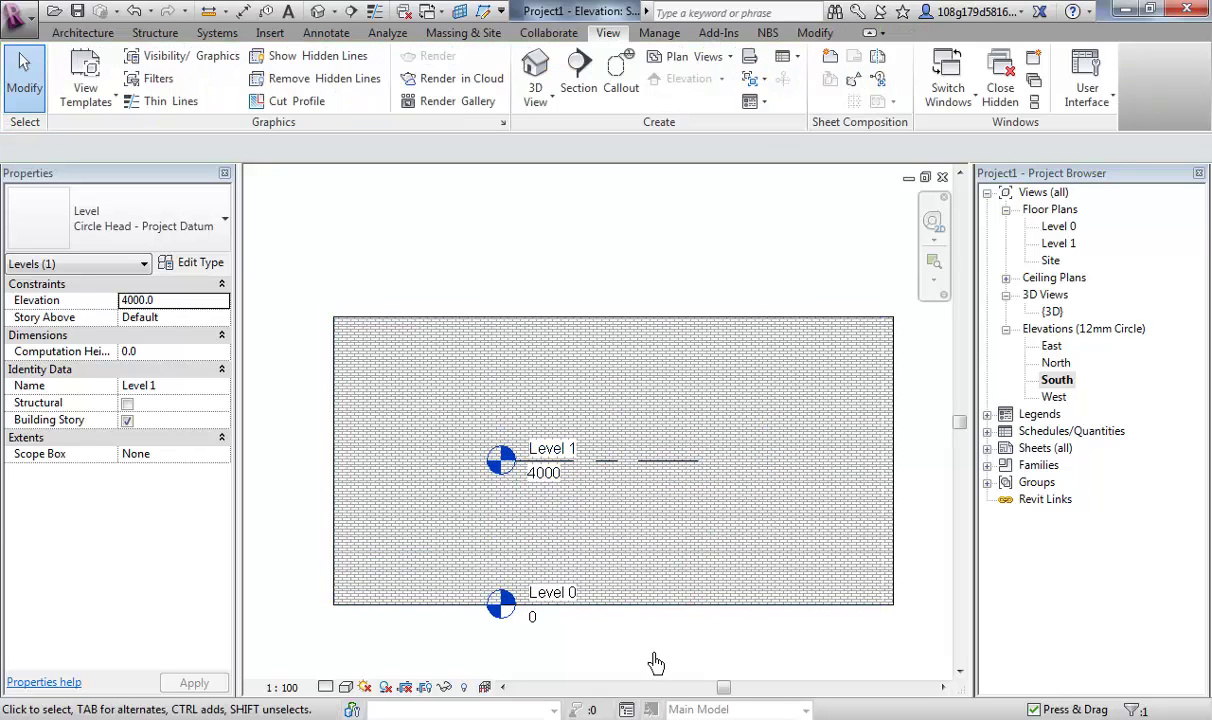
{"action": "scroll", "coordinate": [601, 505], "scroll_direction": "down", "scroll_amount": 2}
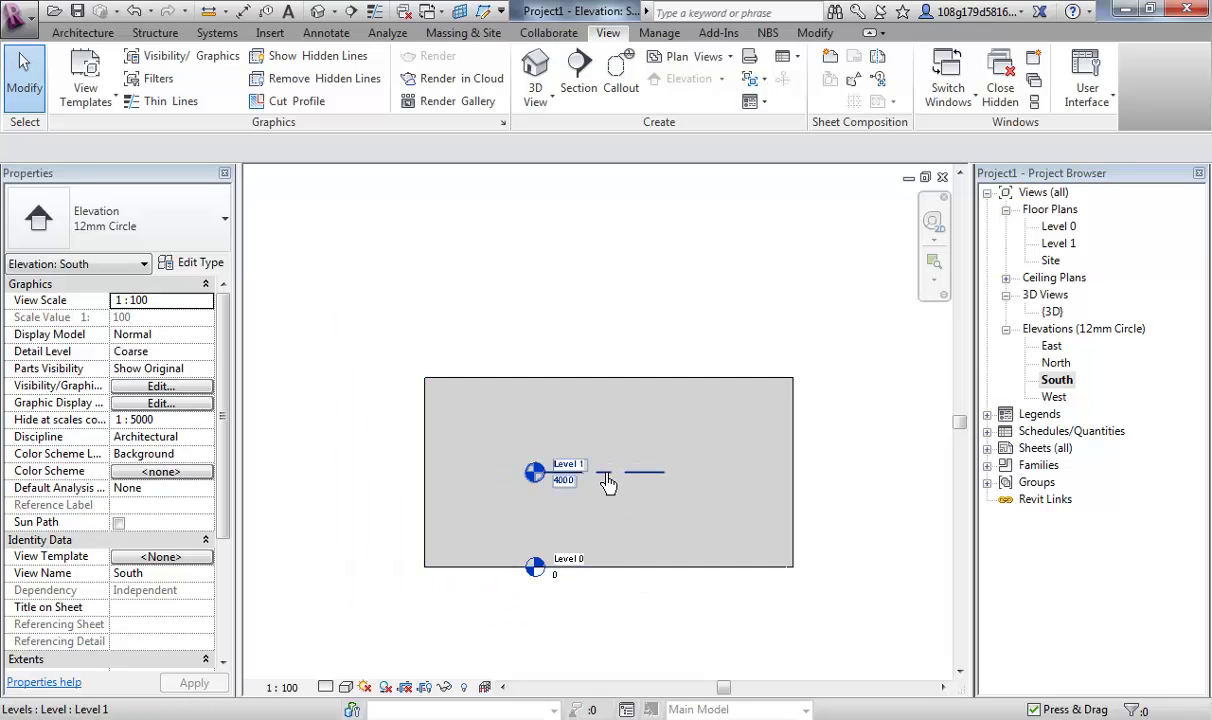
- Drag Level 1's left end past the wall so both level heads sit clear on the left
{"action": "left_click", "coordinate": [606, 477]}
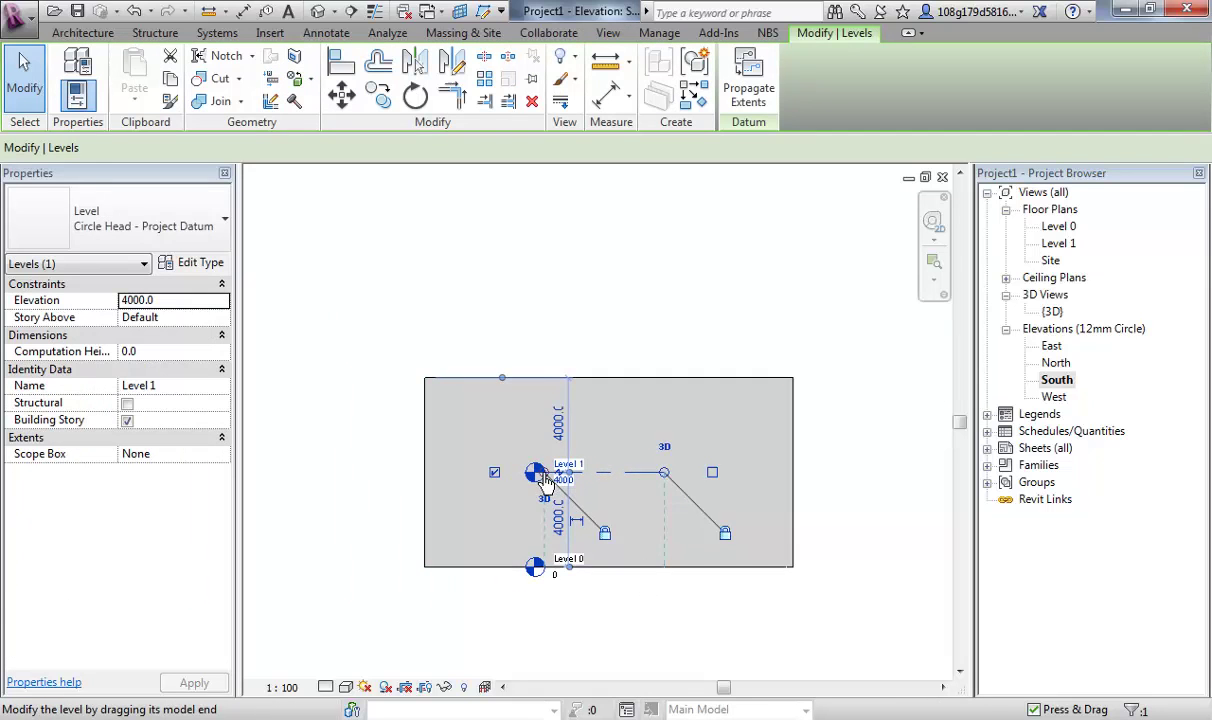
{"action": "scroll", "coordinate": [545, 490], "scroll_direction": "up", "scroll_amount": 4}
{"action": "scroll", "coordinate": [618, 552], "scroll_direction": "down", "scroll_amount": 2}
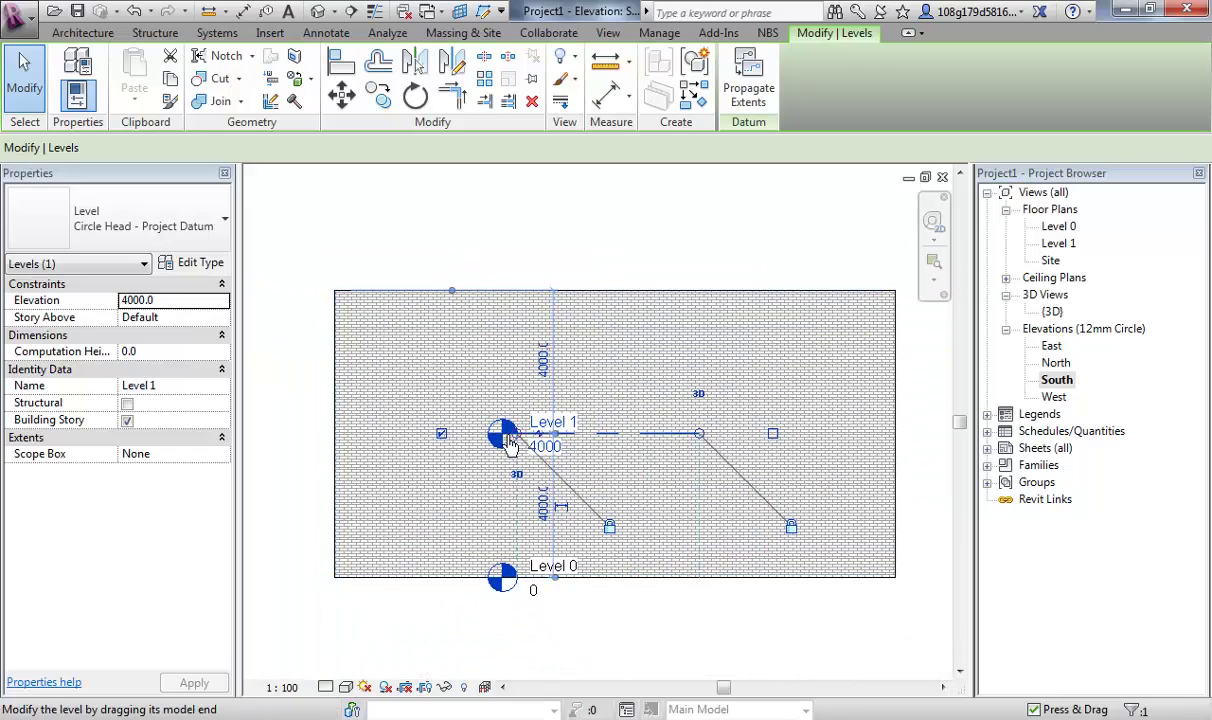
{"action": "left_click", "coordinate": [628, 598]}
{"action": "scroll", "coordinate": [617, 520], "scroll_direction": "down", "scroll_amount": 2}
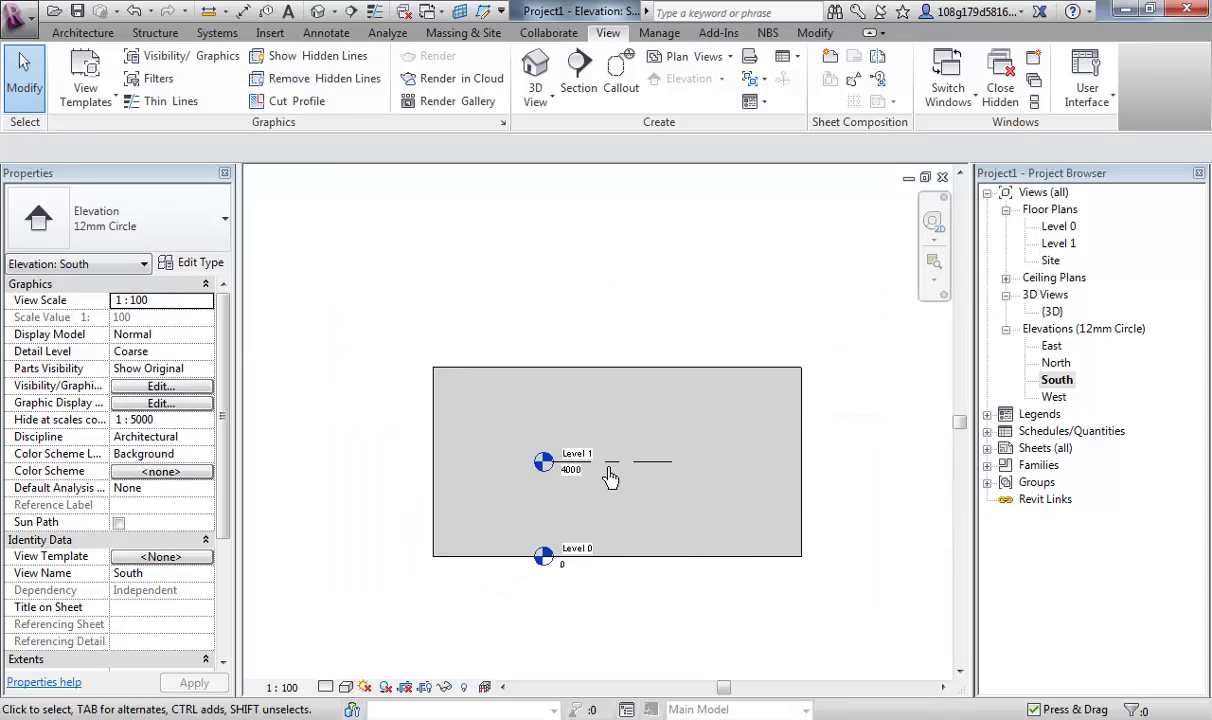
{"action": "left_click", "coordinate": [613, 472]}
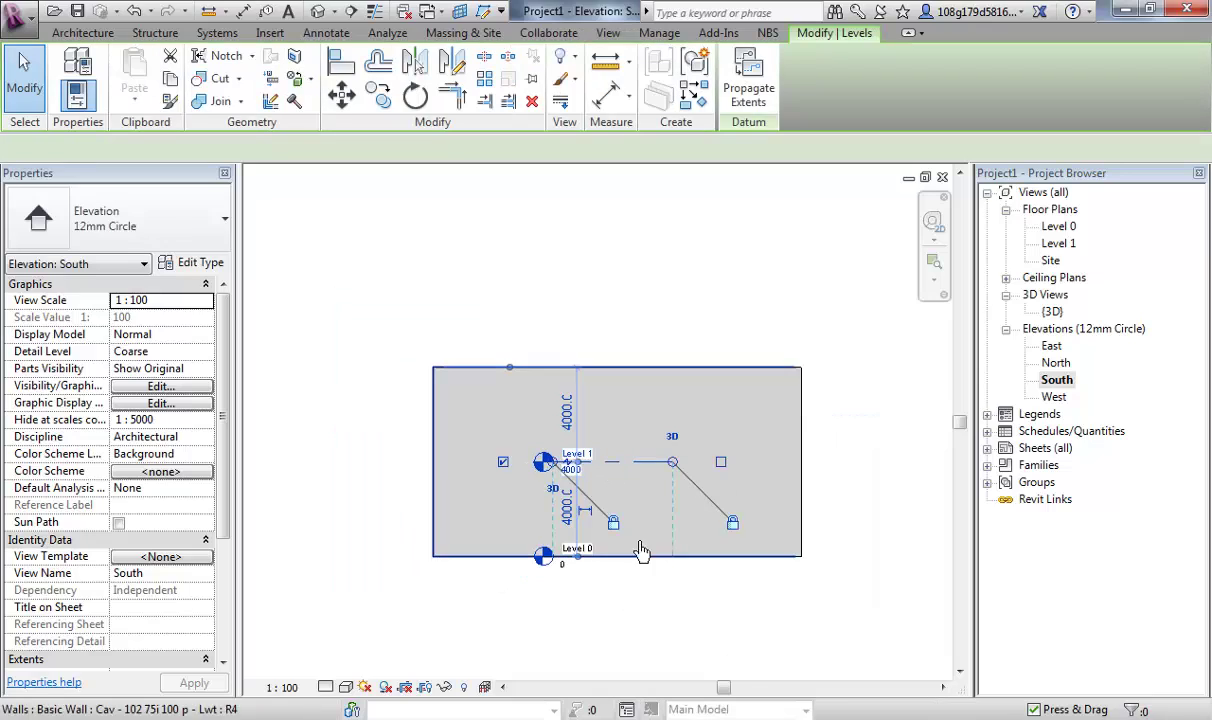
{"action": "scroll", "coordinate": [575, 465], "scroll_direction": "up", "scroll_amount": 4}
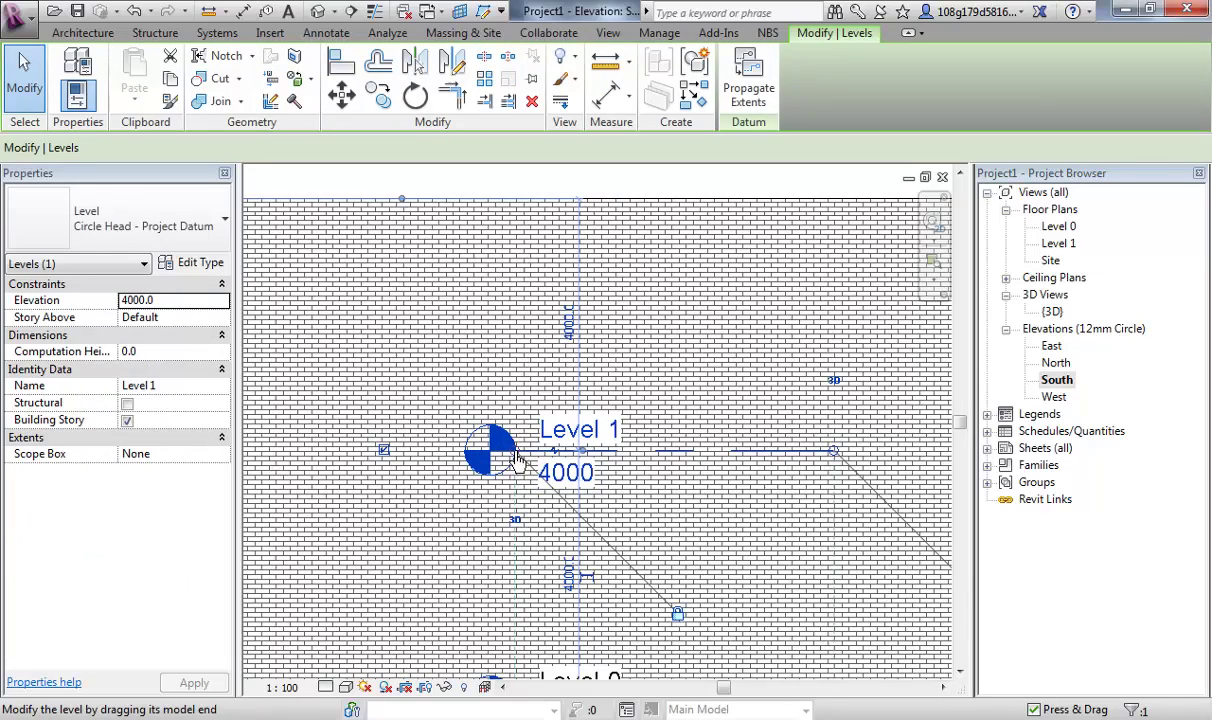
{"action": "scroll", "coordinate": [519, 490], "scroll_direction": "down", "scroll_amount": 2}
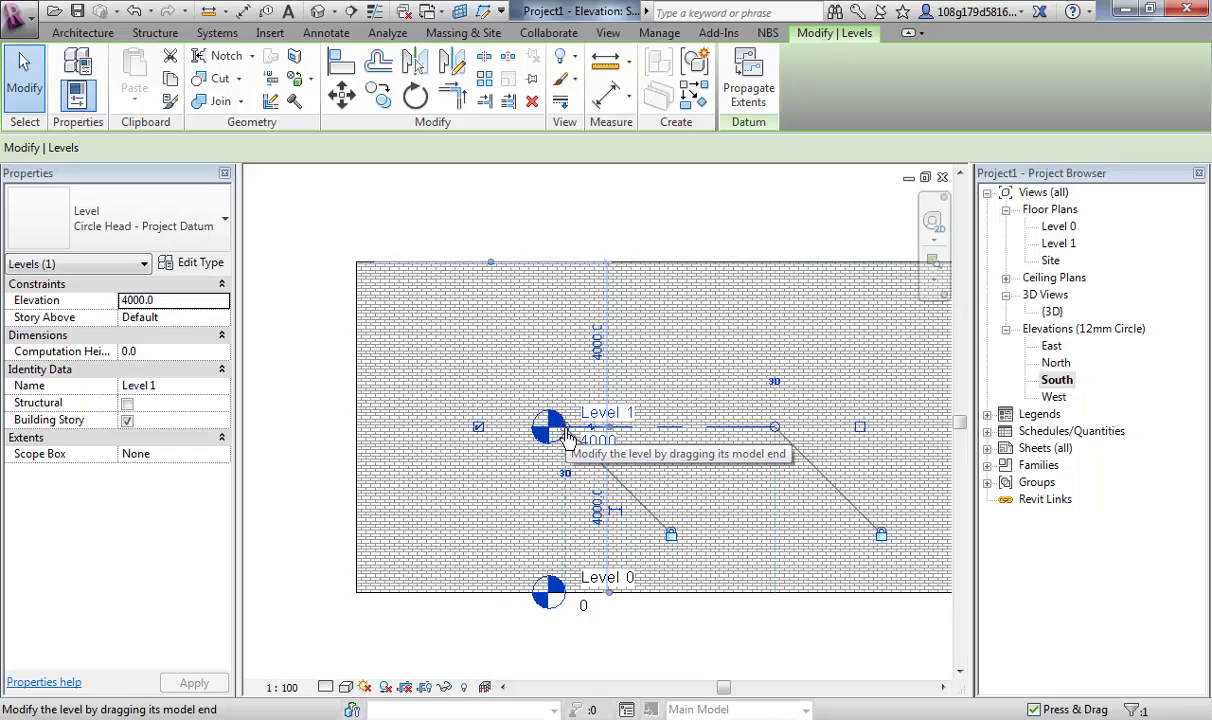
{"action": "scroll", "coordinate": [566, 436], "scroll_direction": "down", "scroll_amount": 1}
{"action": "mouse_move", "coordinate": [551, 429]}
{"action": "left_mouse_down"}
{"action": "mouse_move", "coordinate": [547, 441]}
{"action": "mouse_move", "coordinate": [268, 430]}
{"action": "left_mouse_up"}
{"action": "middle_click_drag", "start_coordinate": [360, 425], "coordinate": [541, 373]}
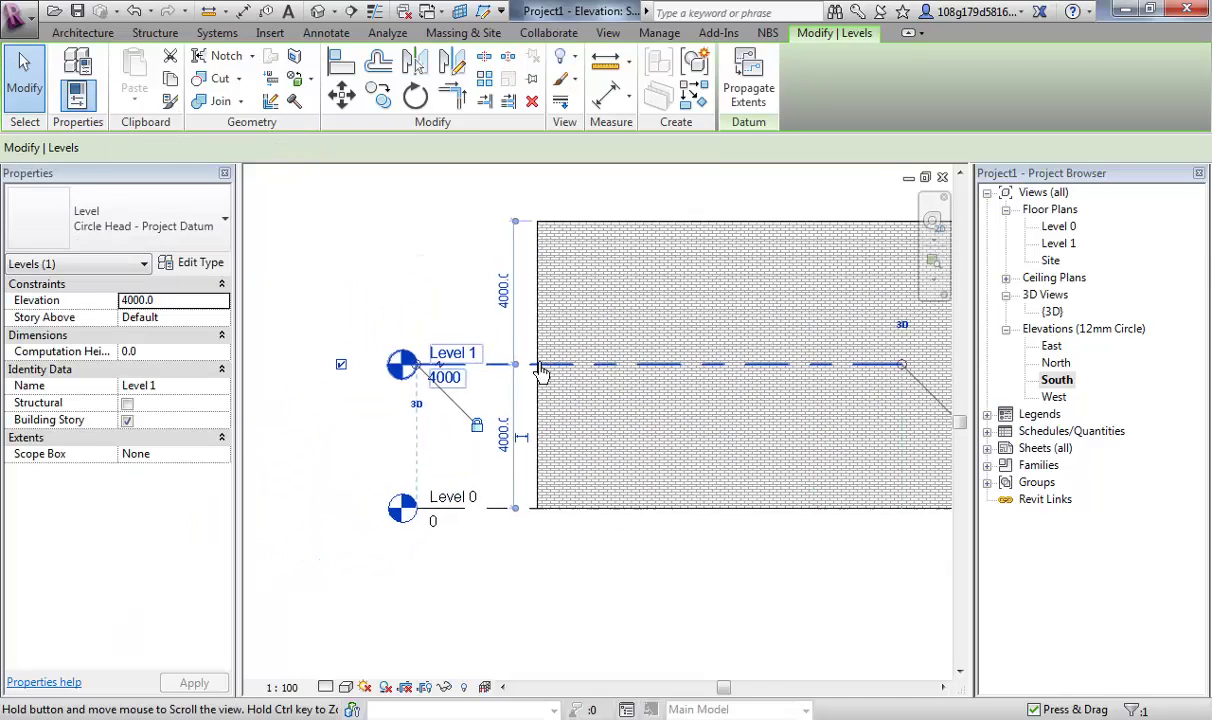
{"action": "left_click", "coordinate": [455, 463]}
{"action": "scroll", "coordinate": [380, 452], "scroll_direction": "down", "scroll_amount": 2}
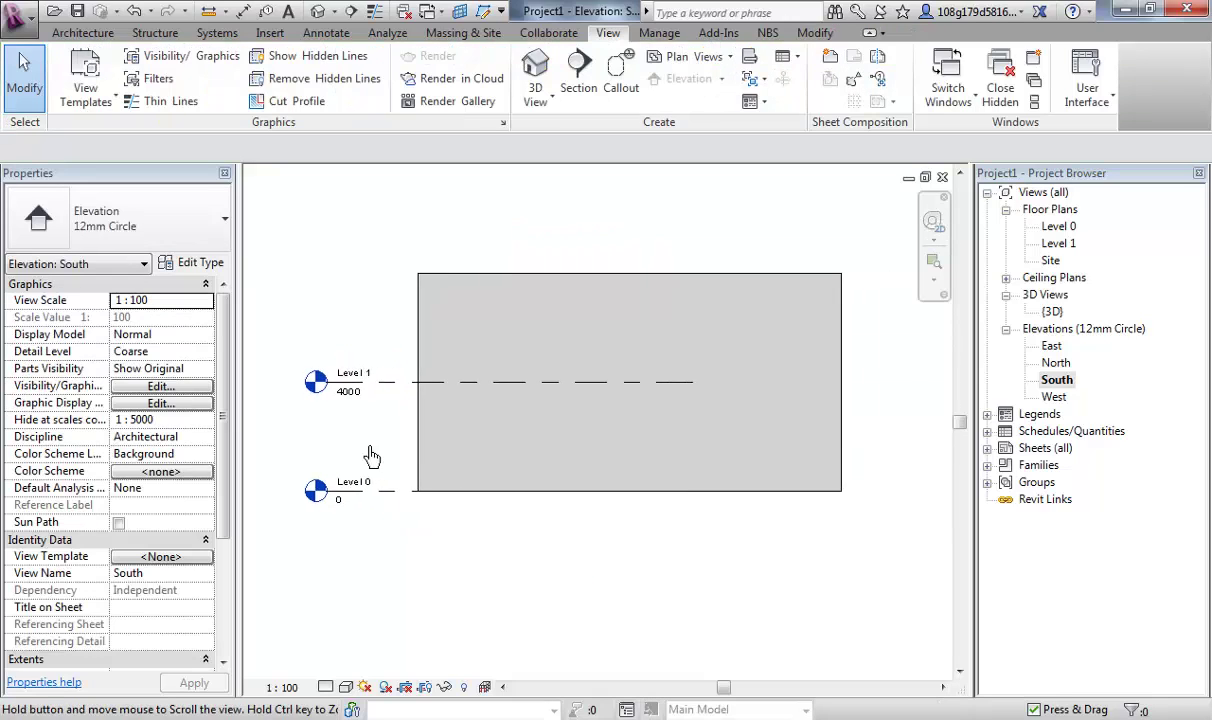
{"action": "left_click", "coordinate": [716, 405]}
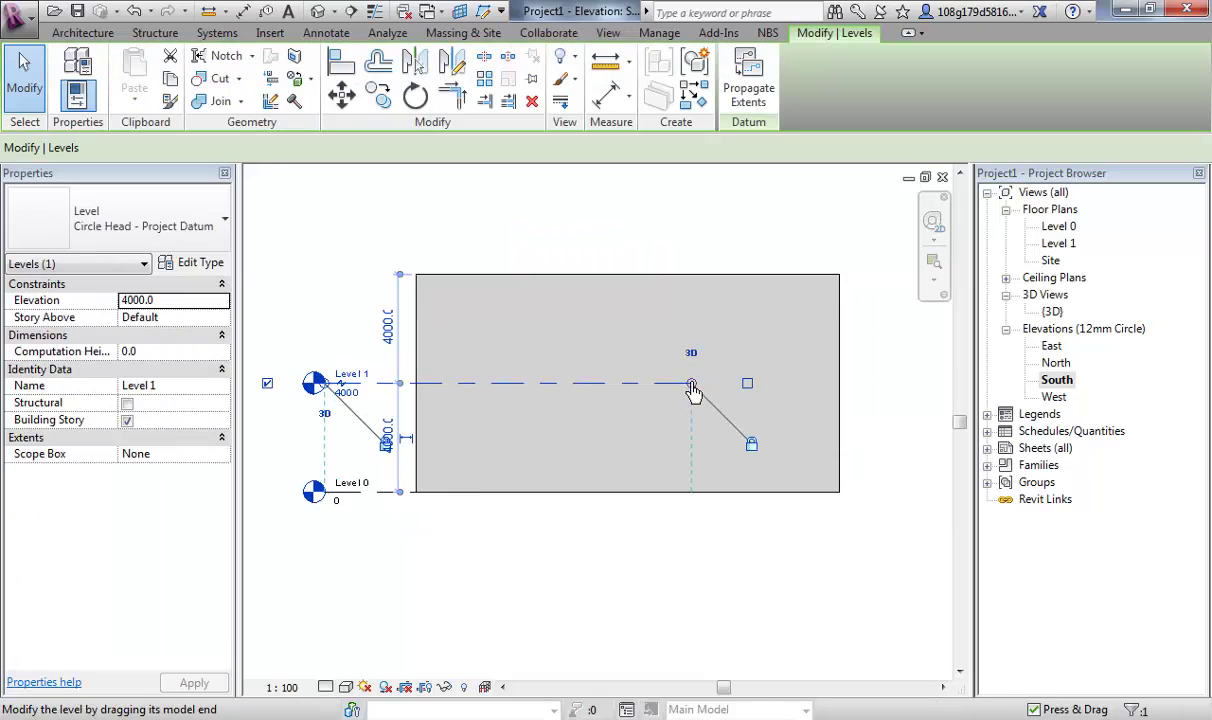
{"action": "left_click_drag", "start_coordinate": [692, 388], "coordinate": [885, 395]}
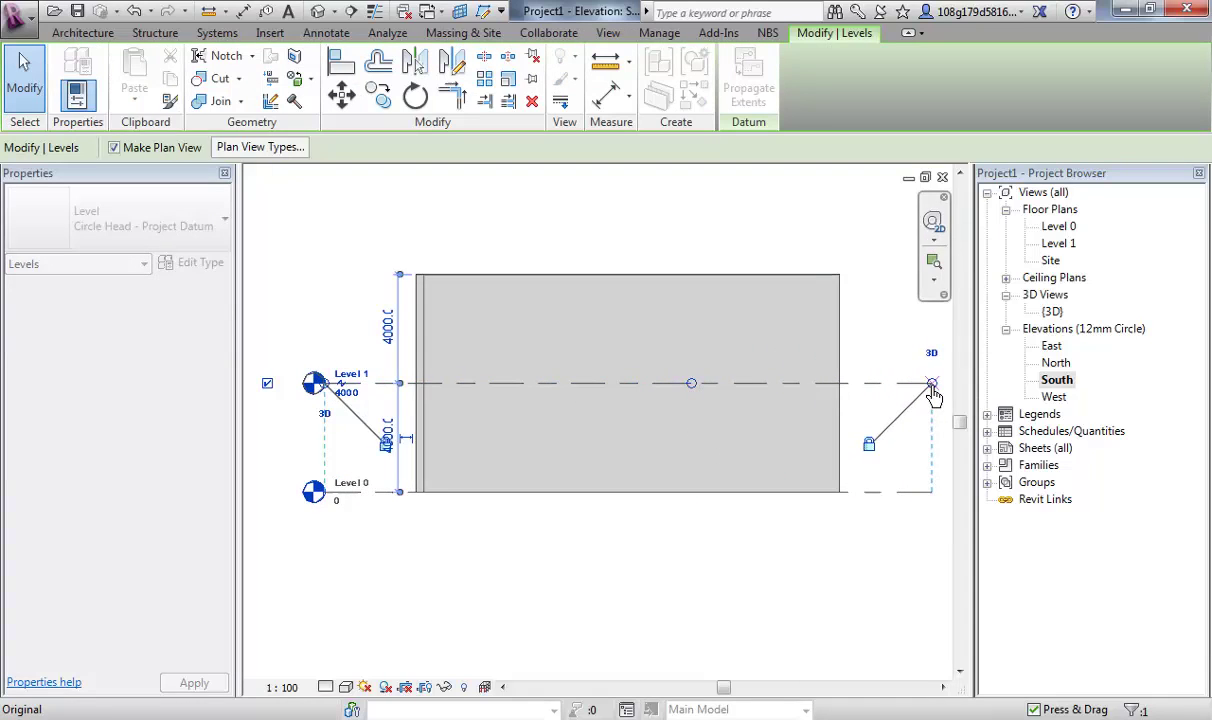
{"action": "scroll", "coordinate": [900, 550], "scroll_direction": "down", "scroll_amount": 2}
{"action": "middle_click_drag", "start_coordinate": [805, 565], "coordinate": [698, 576]}
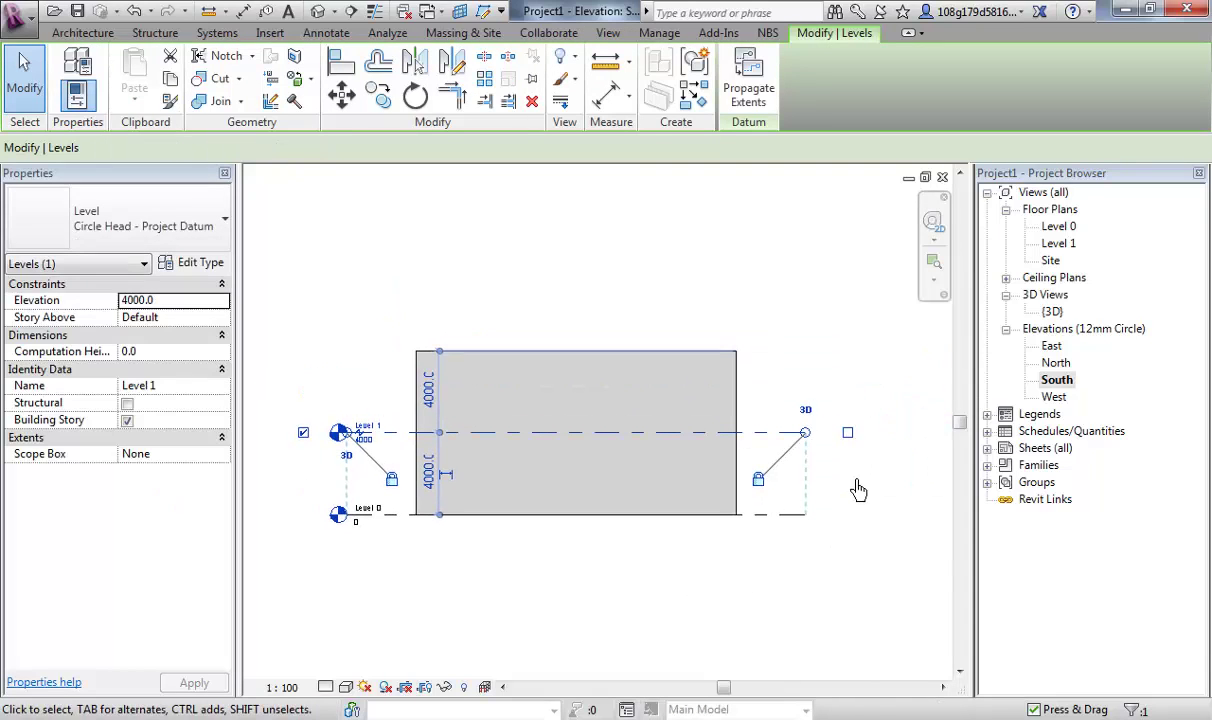
{"action": "left_click", "coordinate": [848, 434]}
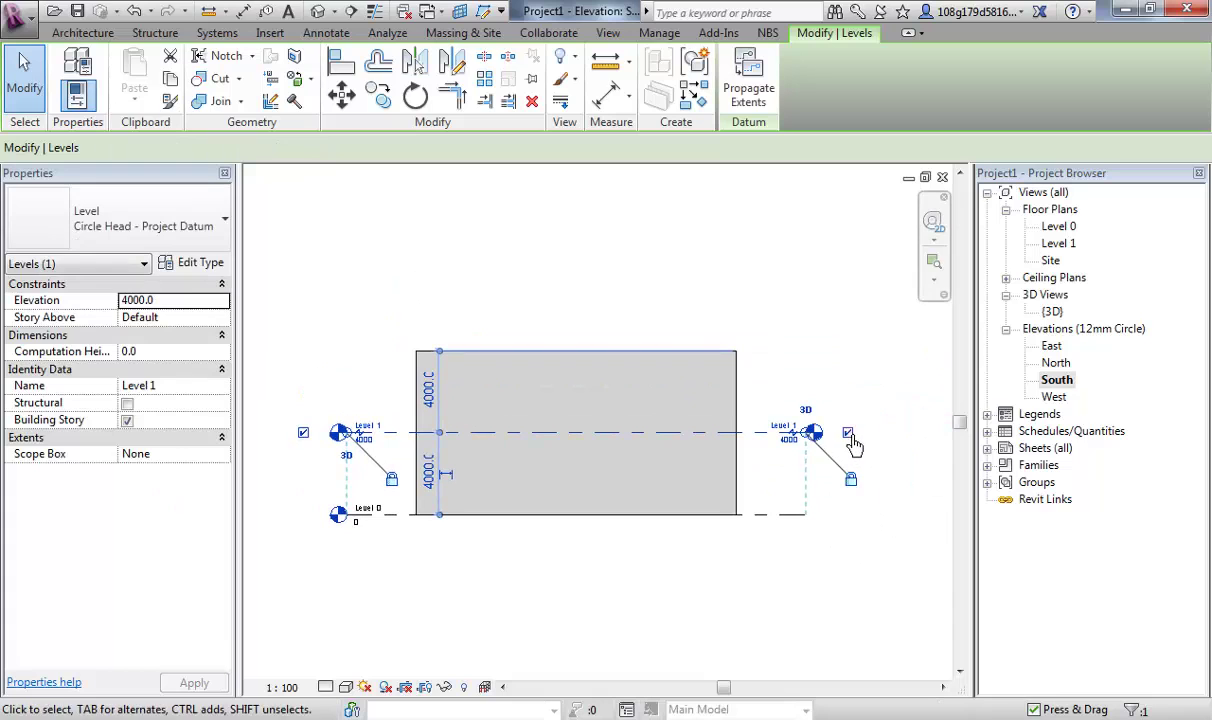
{"action": "left_click", "coordinate": [871, 525]}
{"action": "left_click", "coordinate": [842, 522]}
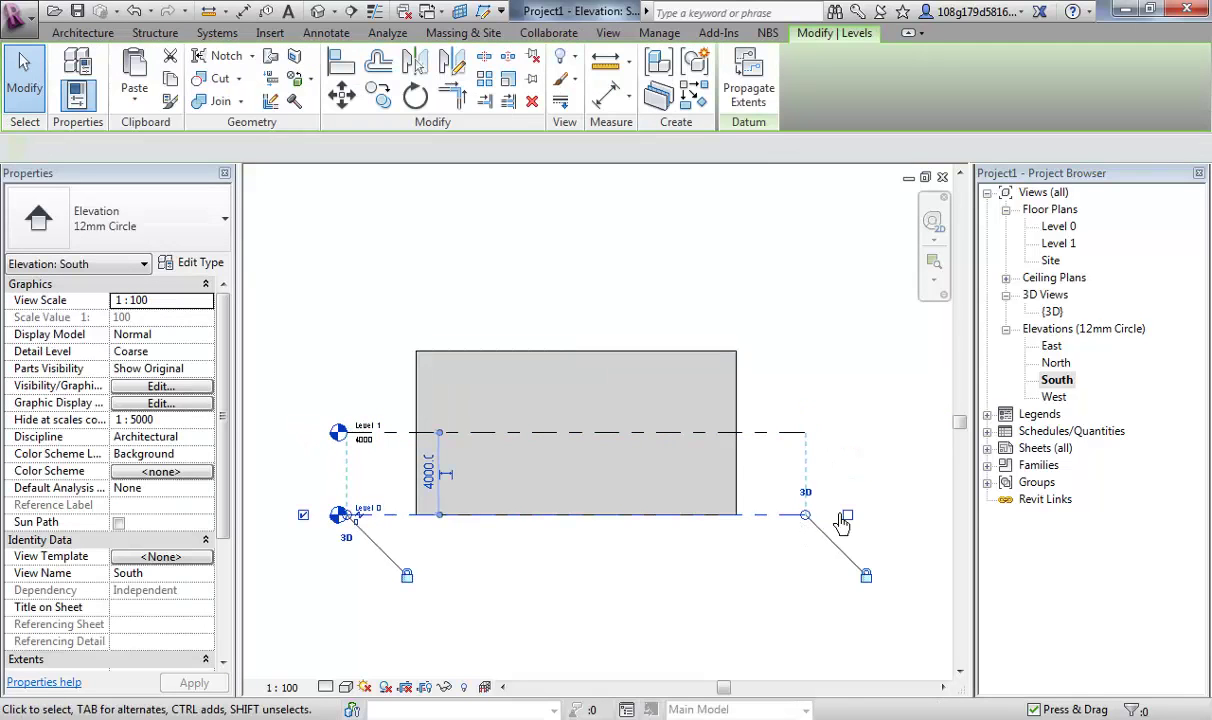
{"action": "scroll", "coordinate": [642, 445], "scroll_direction": "up", "scroll_amount": 1}
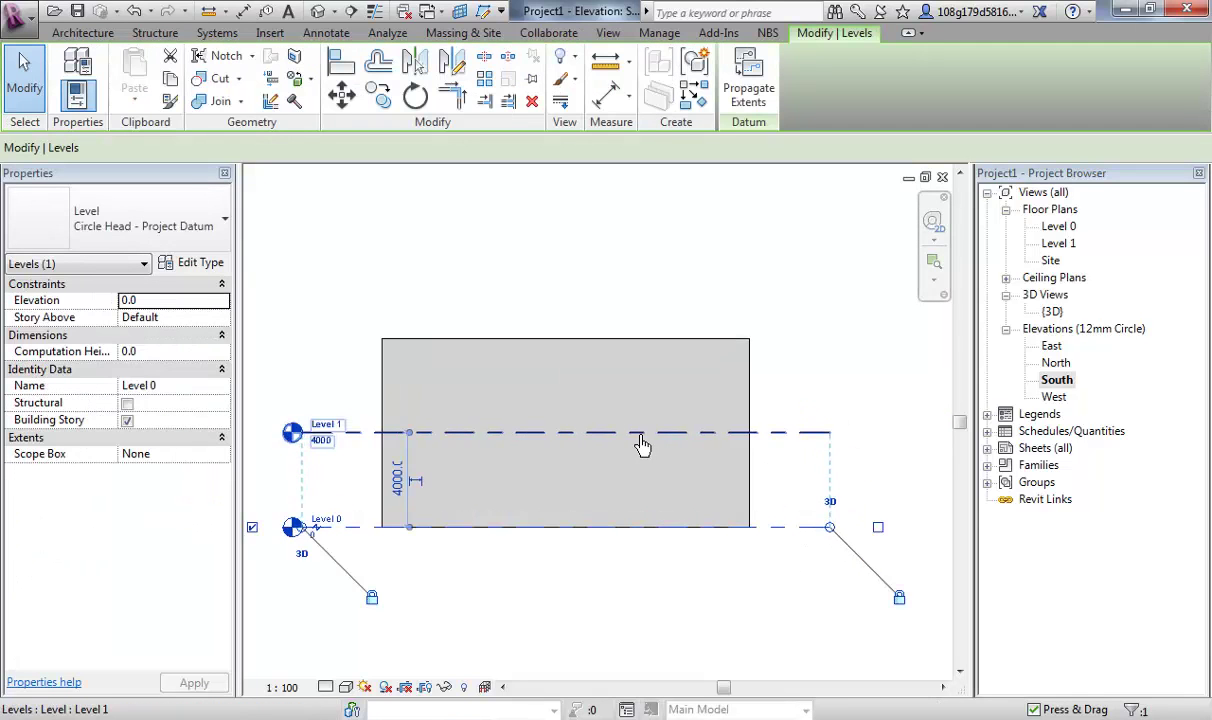
{"action": "scroll", "coordinate": [576, 306], "scroll_direction": "up", "scroll_amount": 1}
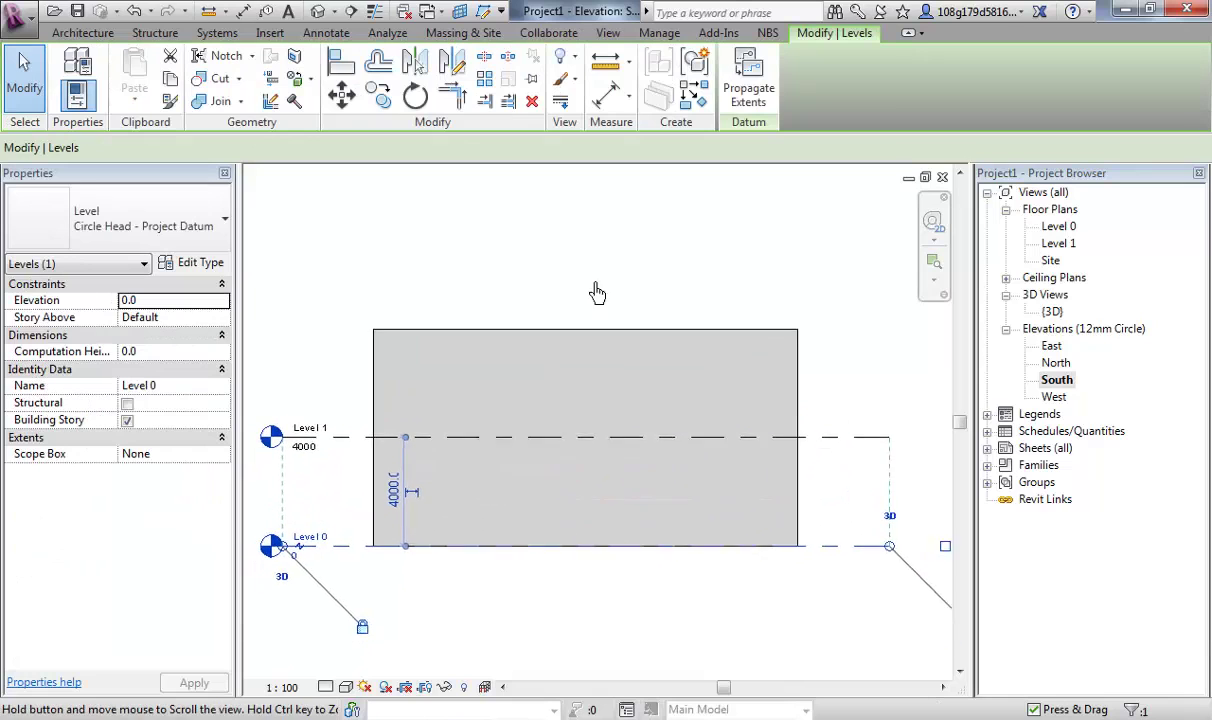
{"action": "left_click", "coordinate": [517, 249]}
{"action": "middle_click_drag", "start_coordinate": [510, 267], "coordinate": [503, 262]}
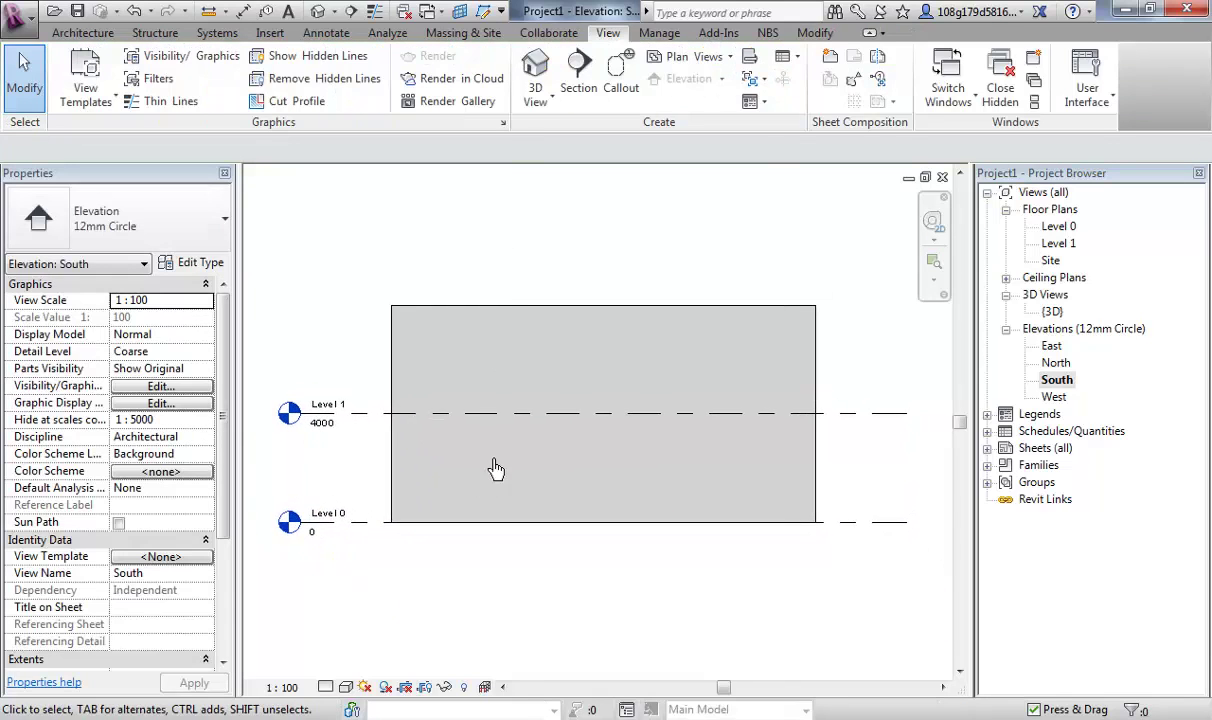
{"action": "scroll", "coordinate": [495, 468], "scroll_direction": "down", "scroll_amount": 1}
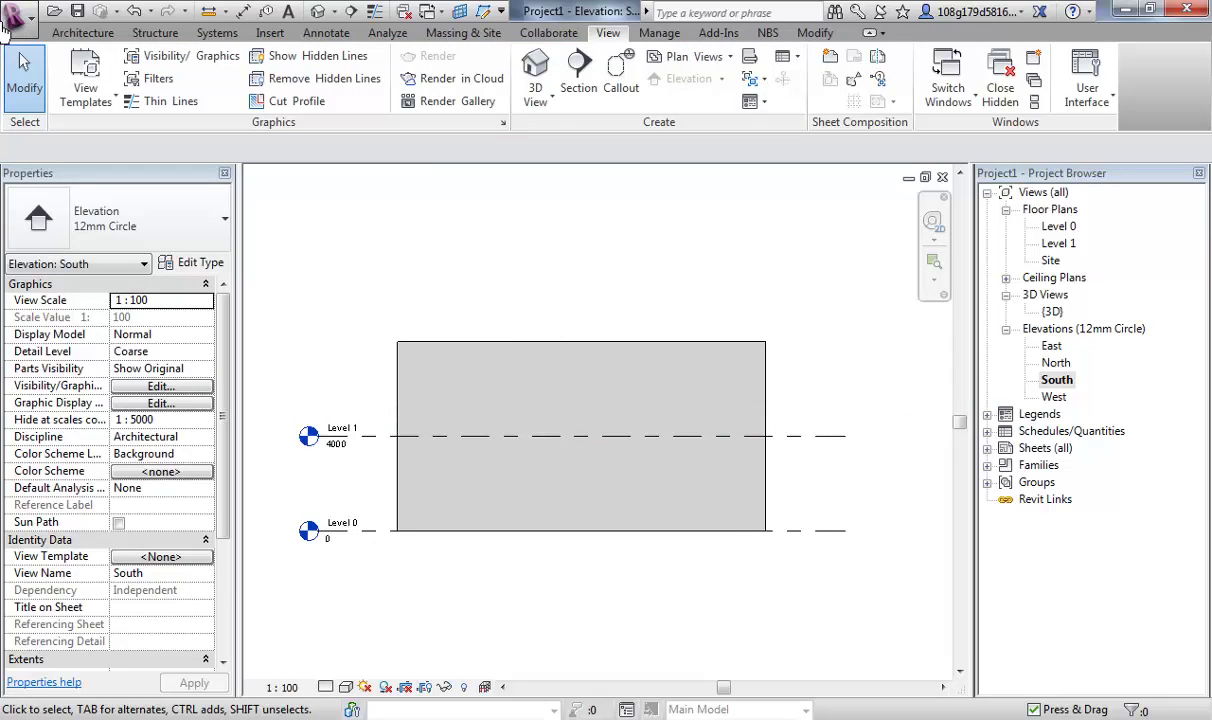
- Draw Level 2 at elevation 12000 above Level 1, its ends aligned with the existing levels
{"action": "left_click", "coordinate": [83, 32]}
{"action": "middle_click_drag", "start_coordinate": [426, 289], "coordinate": [442, 307]}
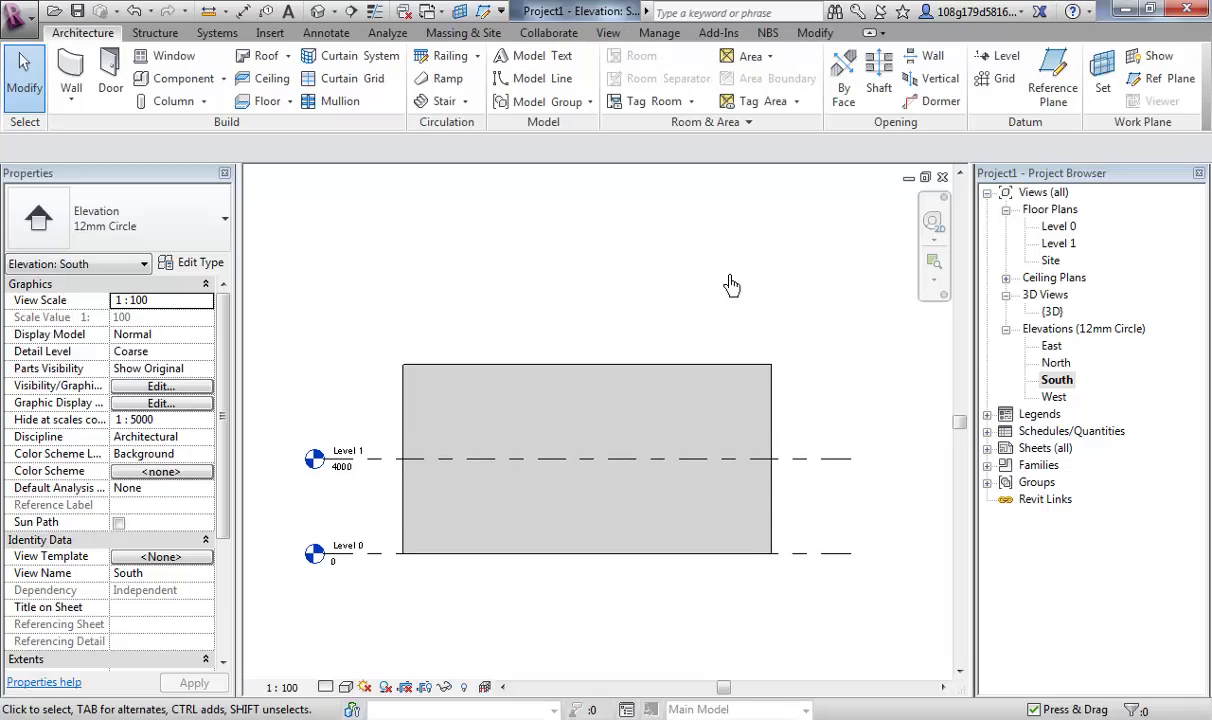
{"action": "middle_click_drag", "start_coordinate": [690, 270], "coordinate": [680, 297]}
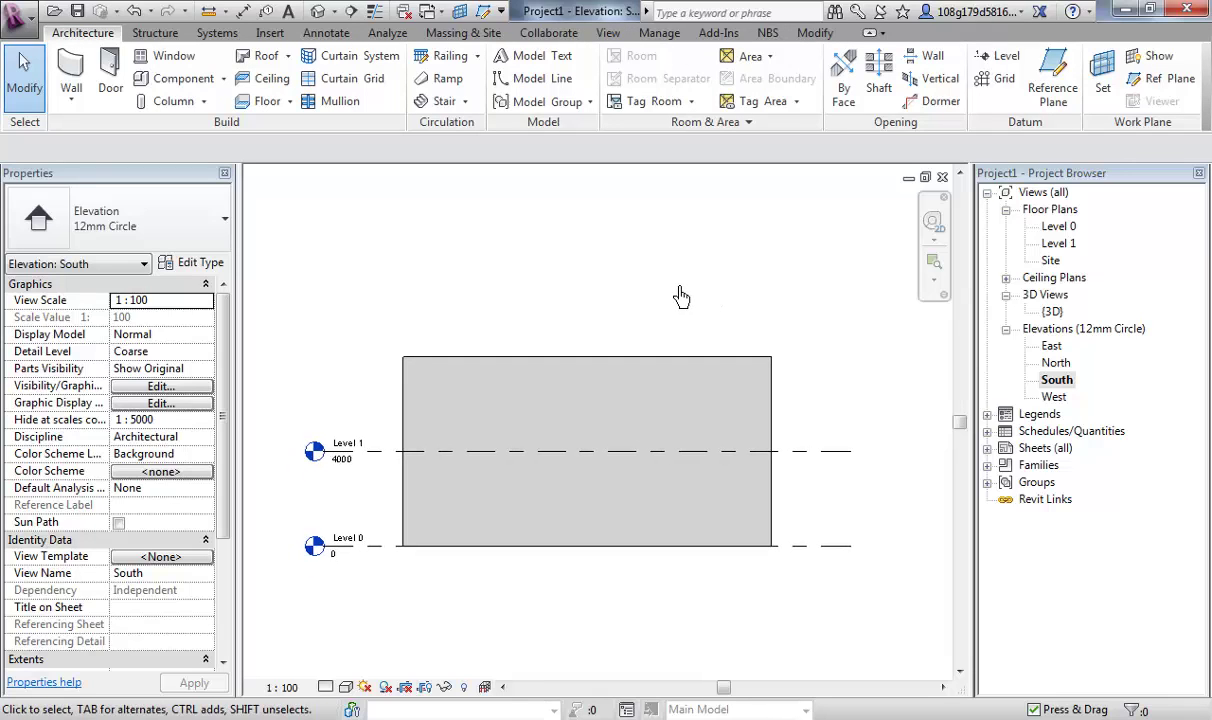
{"action": "left_click", "coordinate": [1002, 60]}
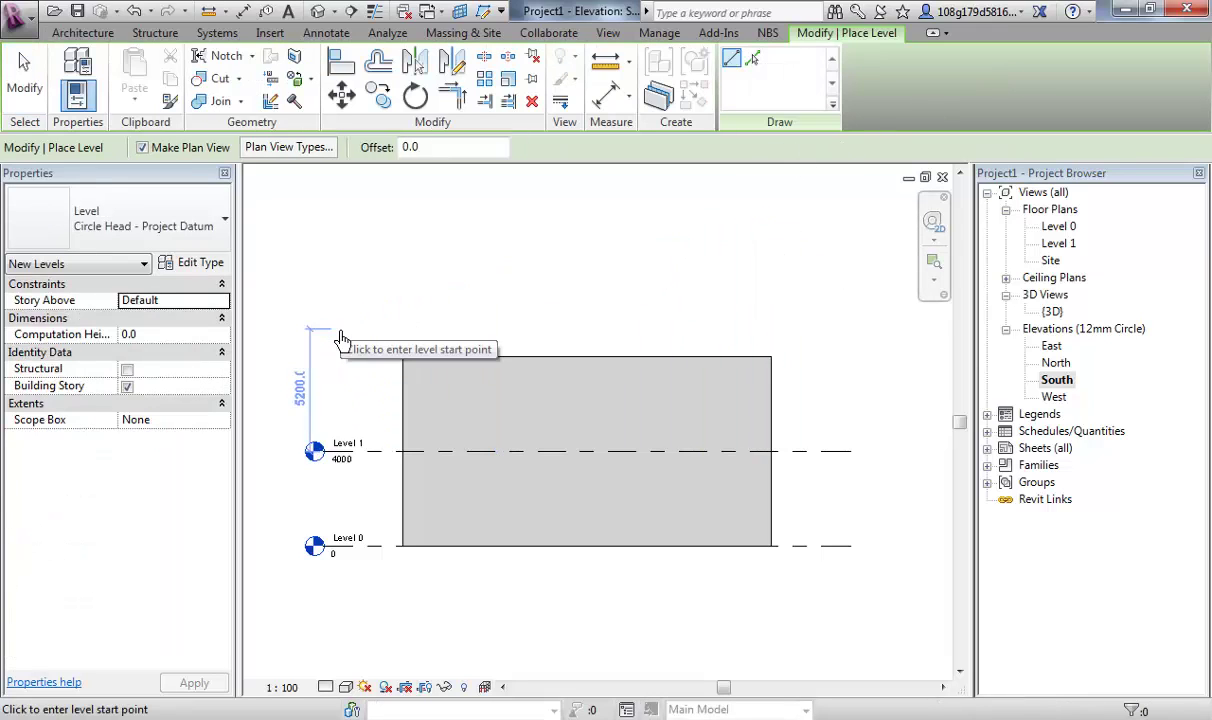
{"action": "left_click", "coordinate": [323, 266]}
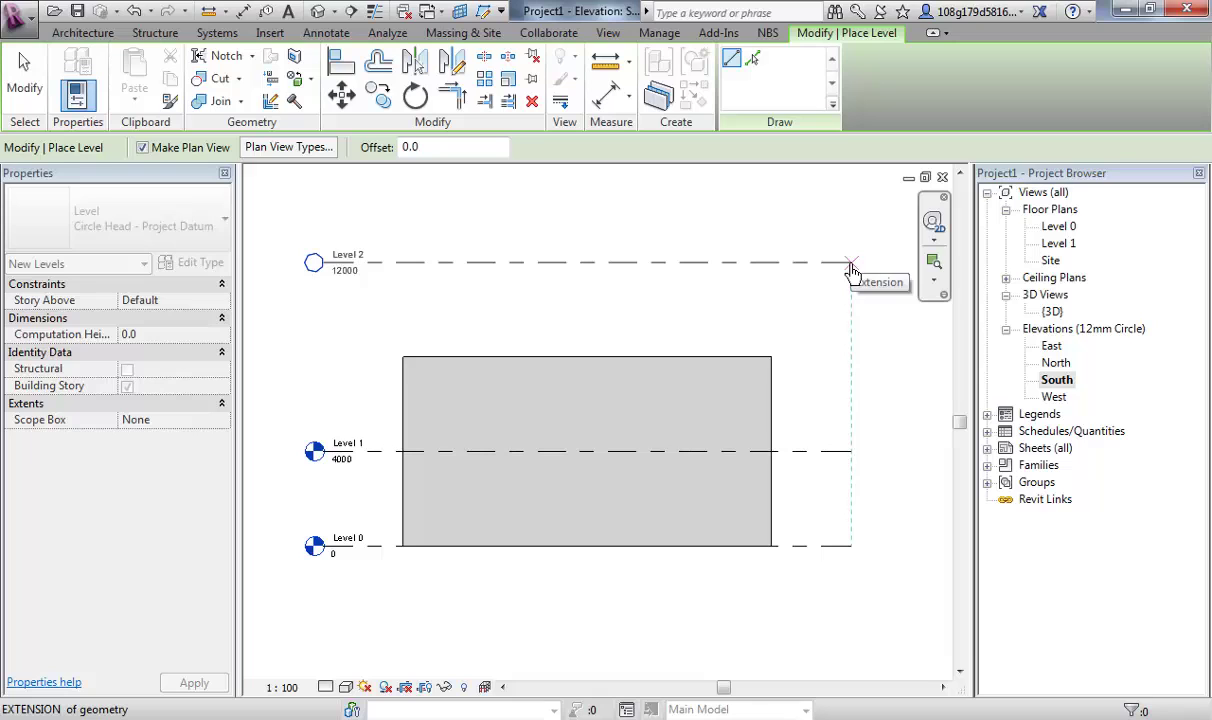
{"action": "left_click", "coordinate": [851, 264]}
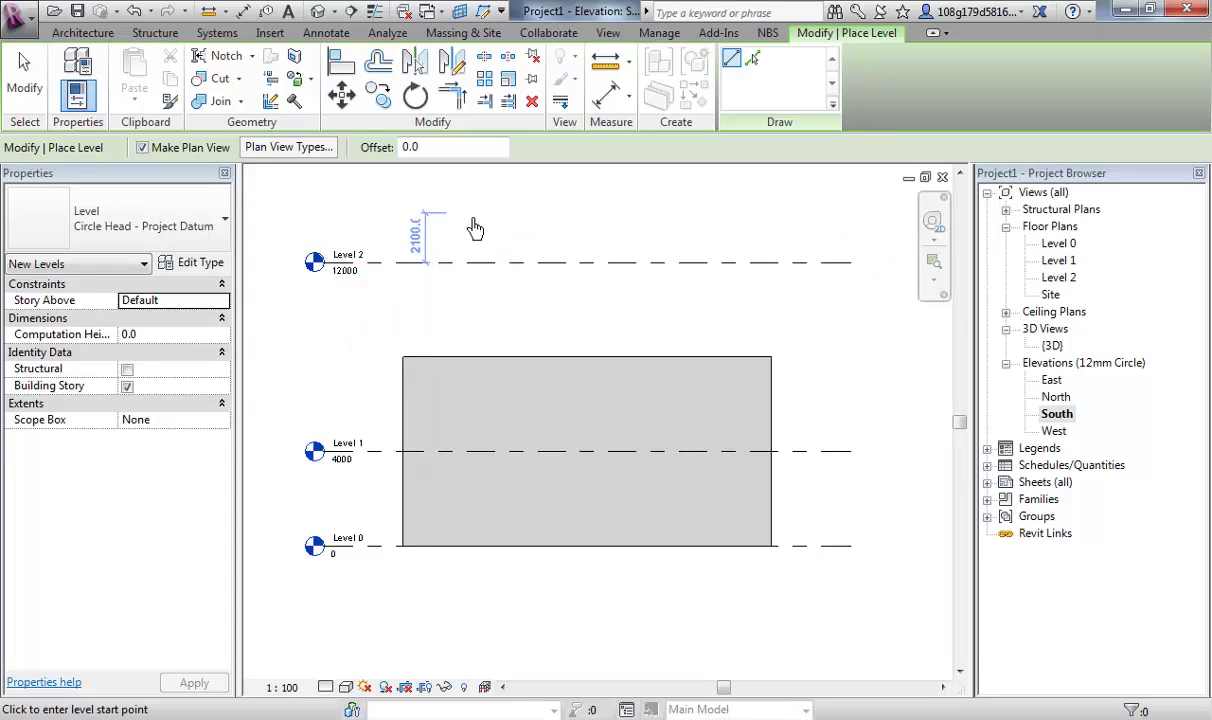
{"action": "key", "text": "Escape"}
{"action": "key", "text": "Escape"}
{"action": "scroll", "coordinate": [548, 238], "scroll_direction": "down", "scroll_amount": 1}
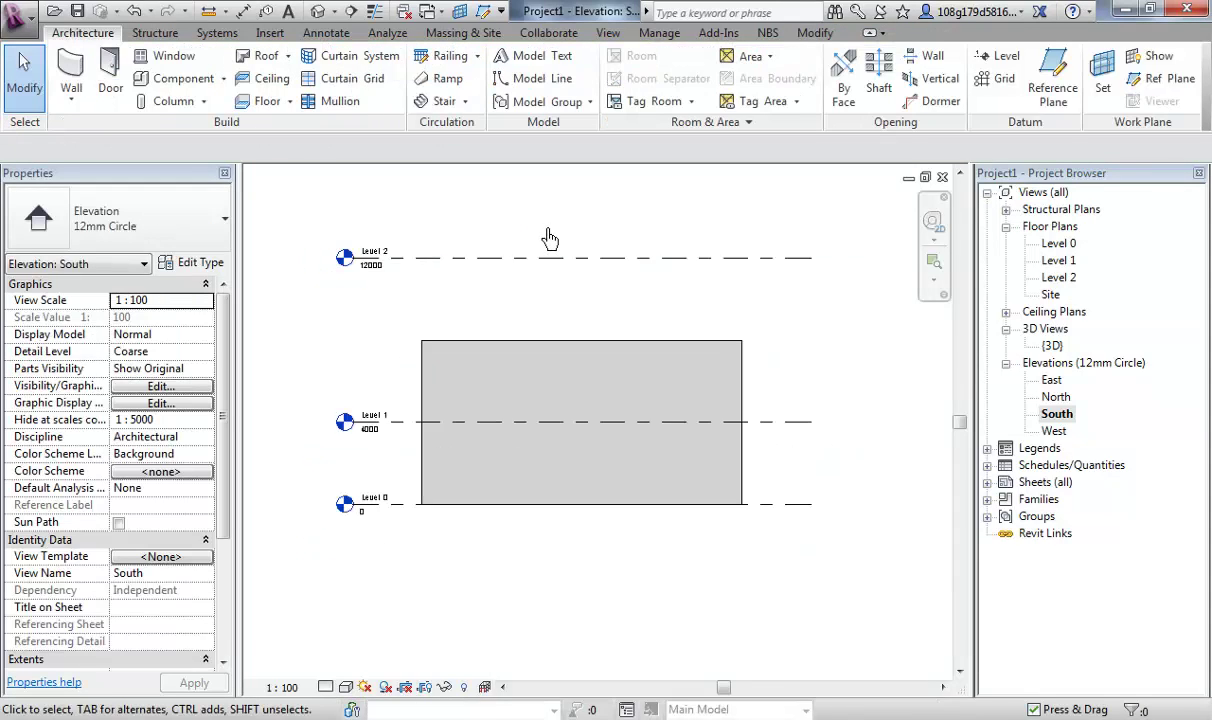
{"action": "scroll", "coordinate": [545, 240], "scroll_direction": "up", "scroll_amount": 2}
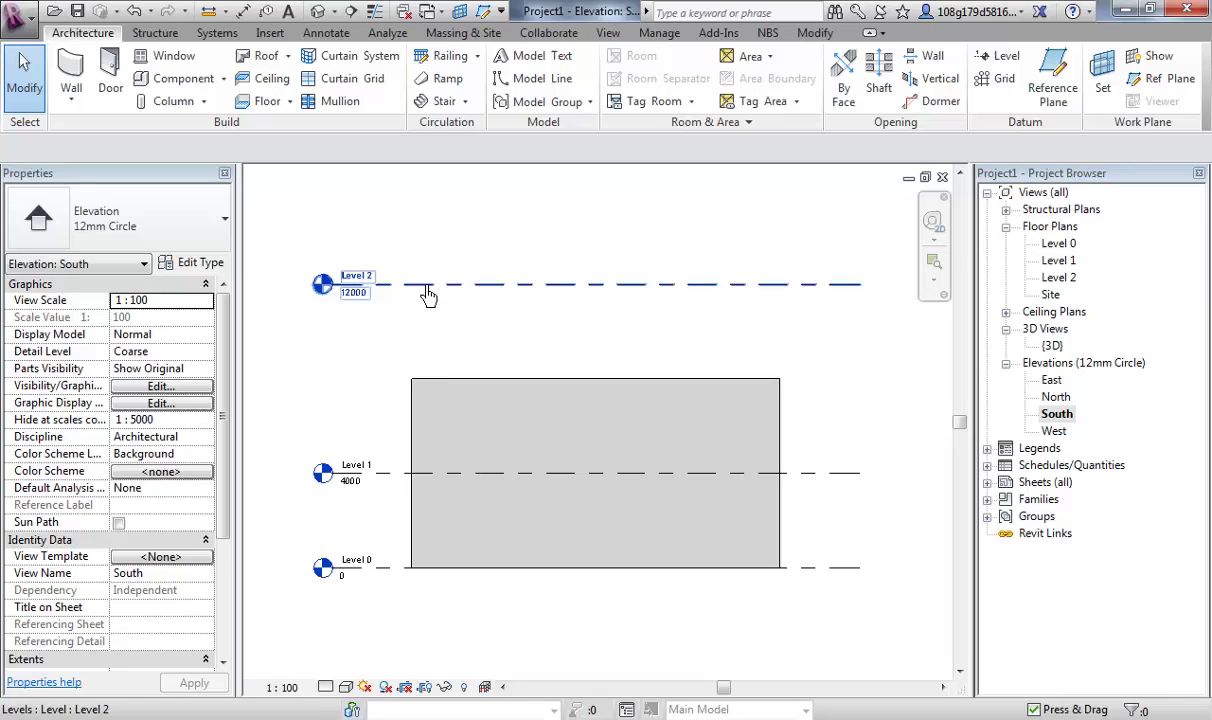
{"action": "left_click", "coordinate": [420, 288]}
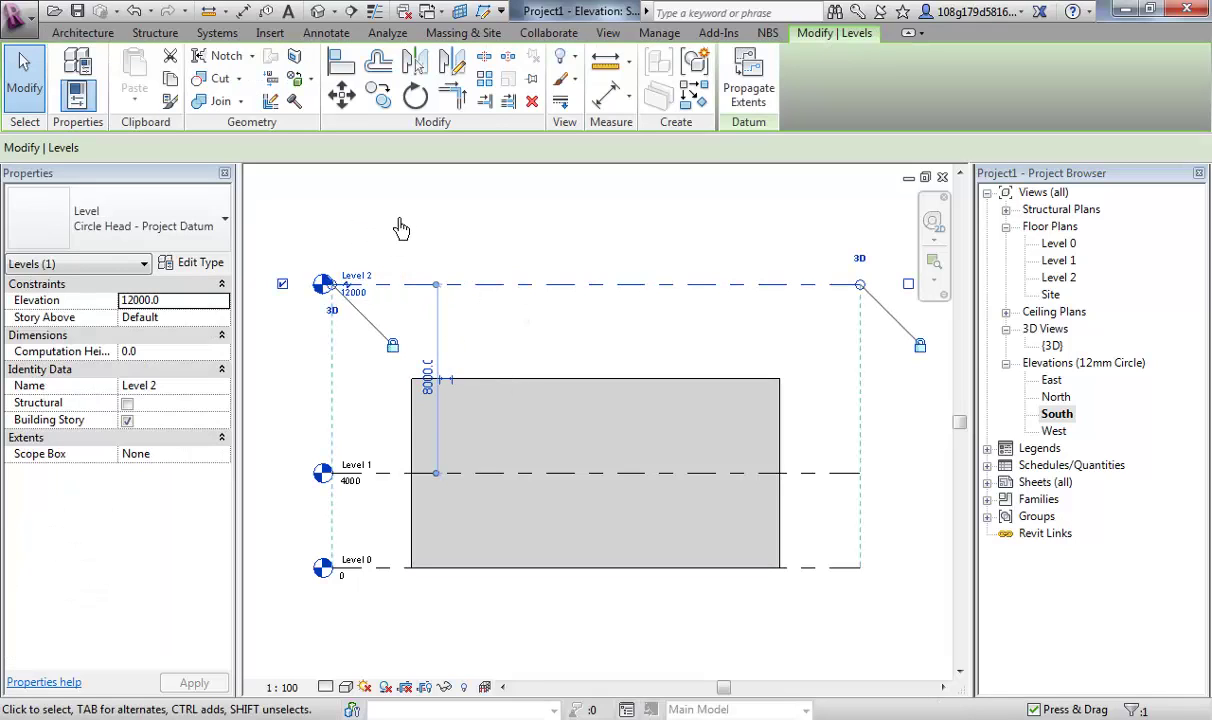
{"action": "left_click", "coordinate": [176, 390]}
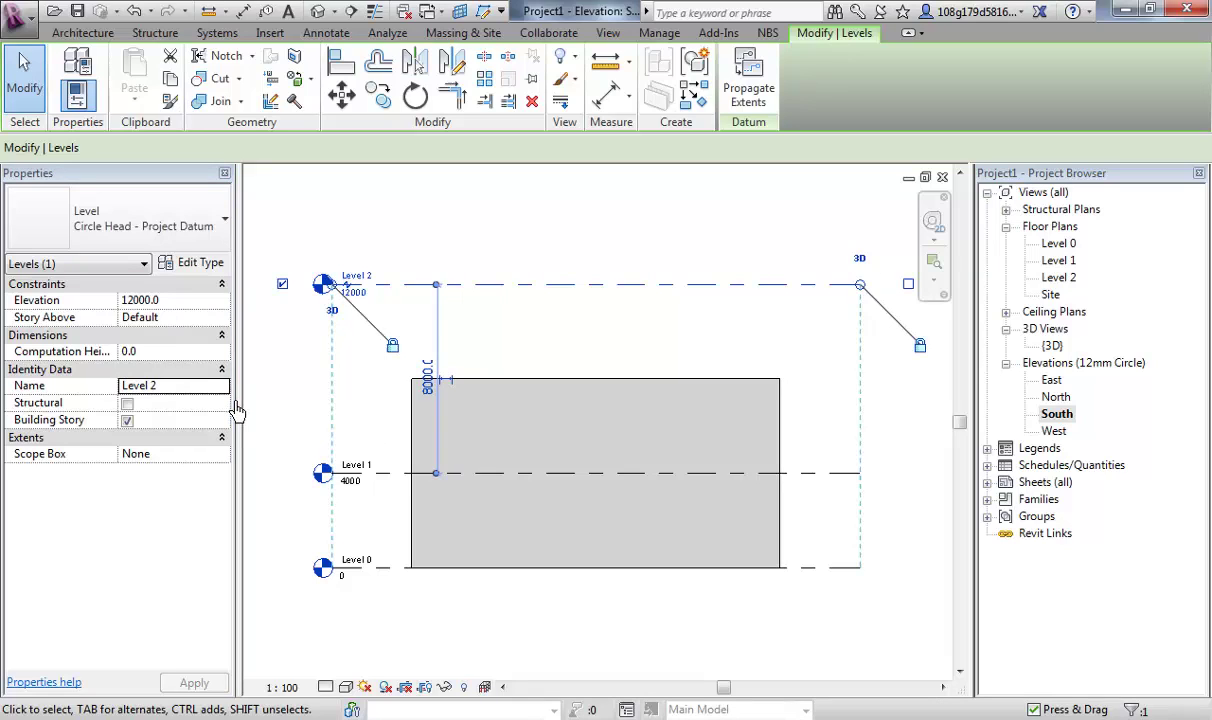
{"action": "left_click", "coordinate": [174, 391]}
{"action": "type", "text": "r"}
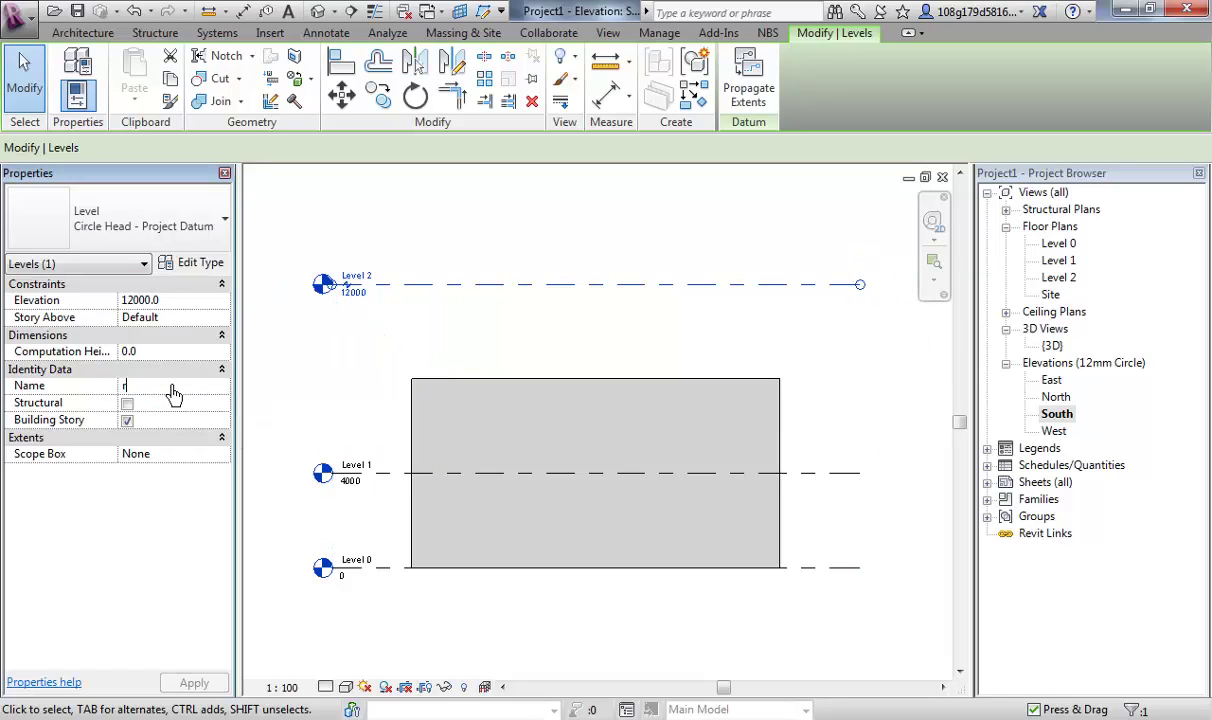
{"action": "type", "text": "oof"}
{"action": "key", "text": "Return"}
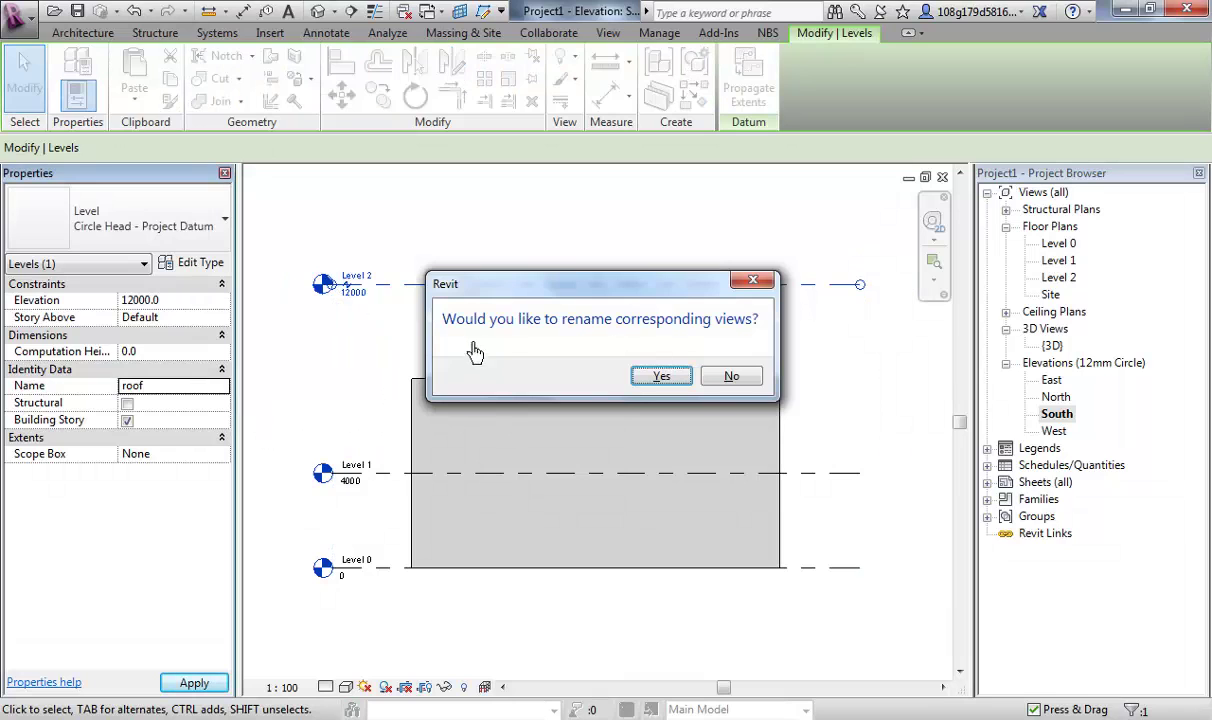
{"action": "left_click", "coordinate": [664, 378]}
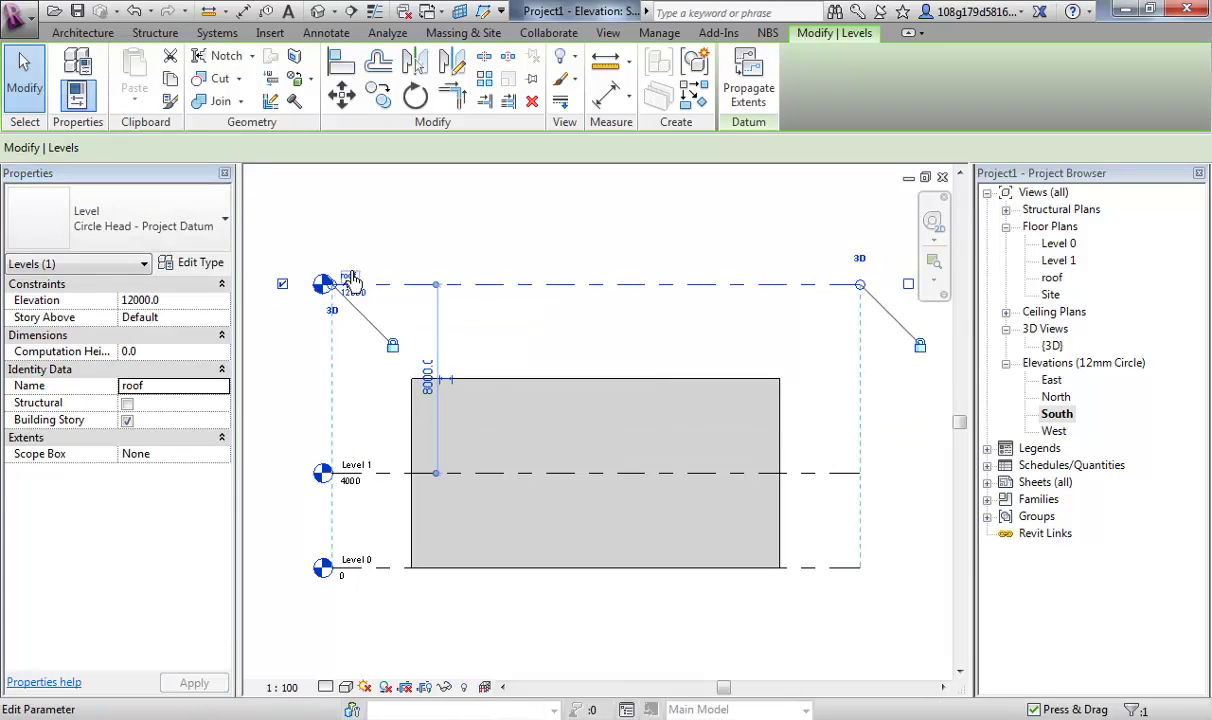
{"action": "scroll", "coordinate": [311, 276], "scroll_direction": "up", "scroll_amount": 4}
{"action": "scroll", "coordinate": [315, 290], "scroll_direction": "down", "scroll_amount": 5}
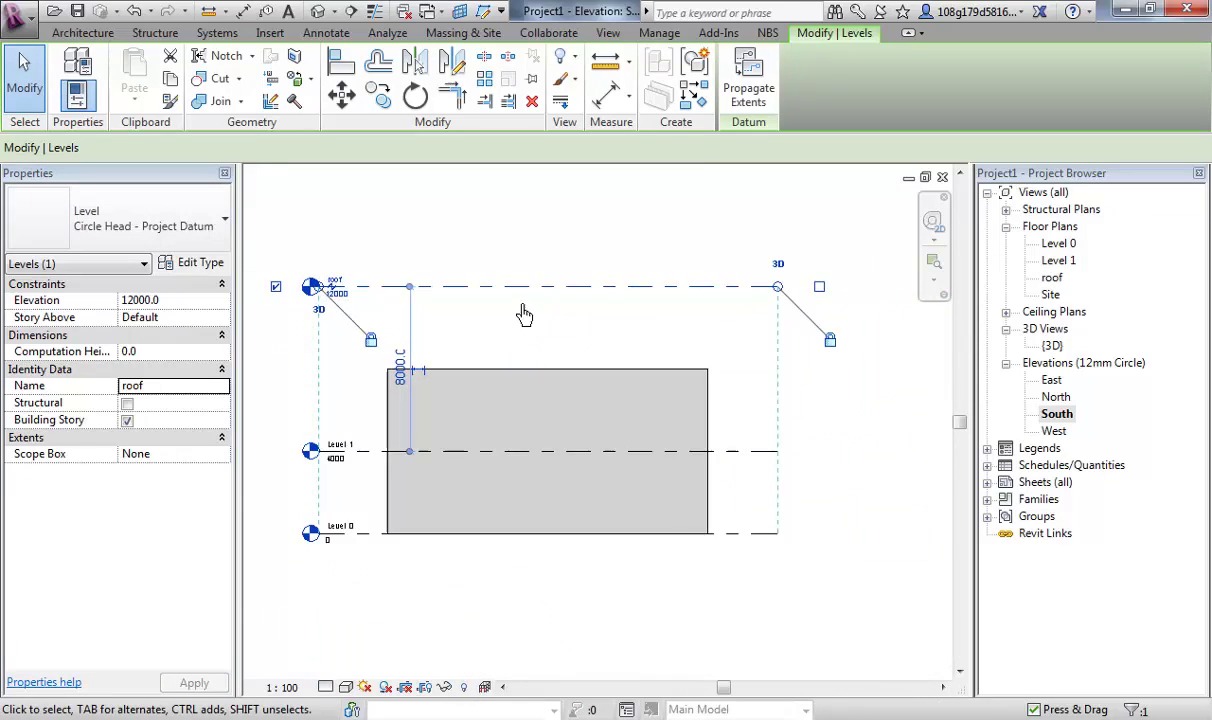
{"action": "scroll", "coordinate": [500, 335], "scroll_direction": "up", "scroll_amount": 2}
{"action": "scroll", "coordinate": [500, 335], "scroll_direction": "down", "scroll_amount": 1}
{"action": "left_click", "coordinate": [1080, 288]}
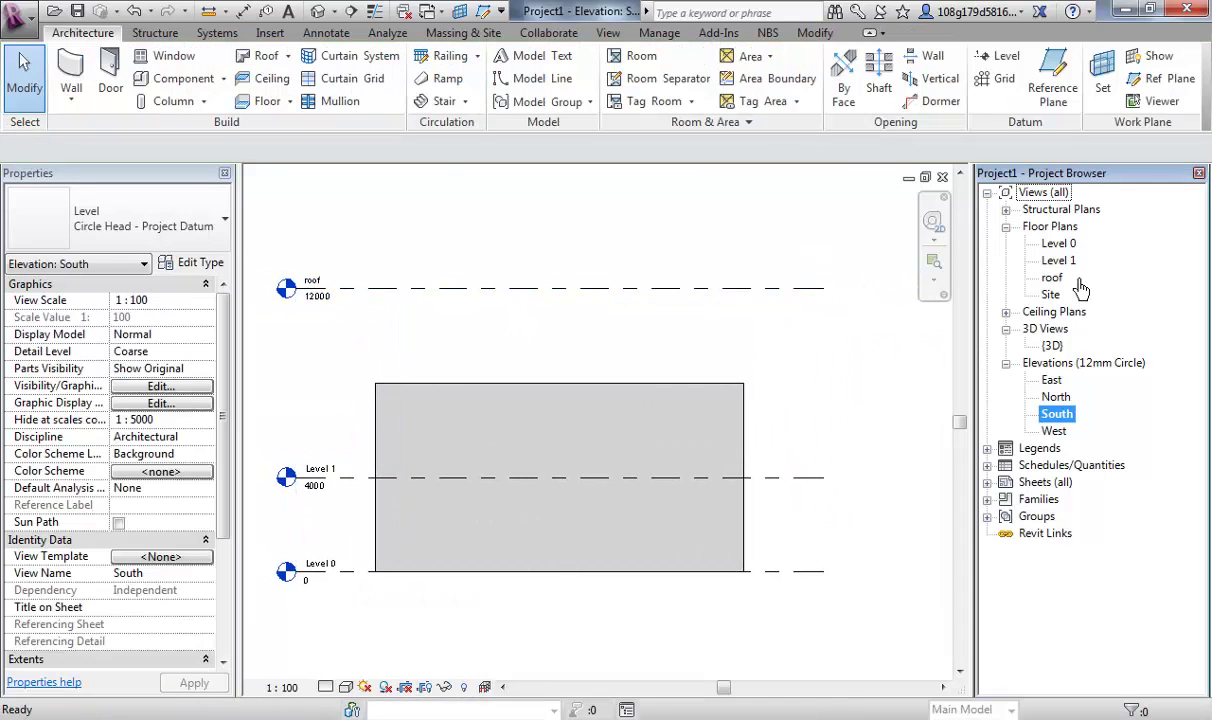
{"action": "left_click", "coordinate": [1053, 279]}
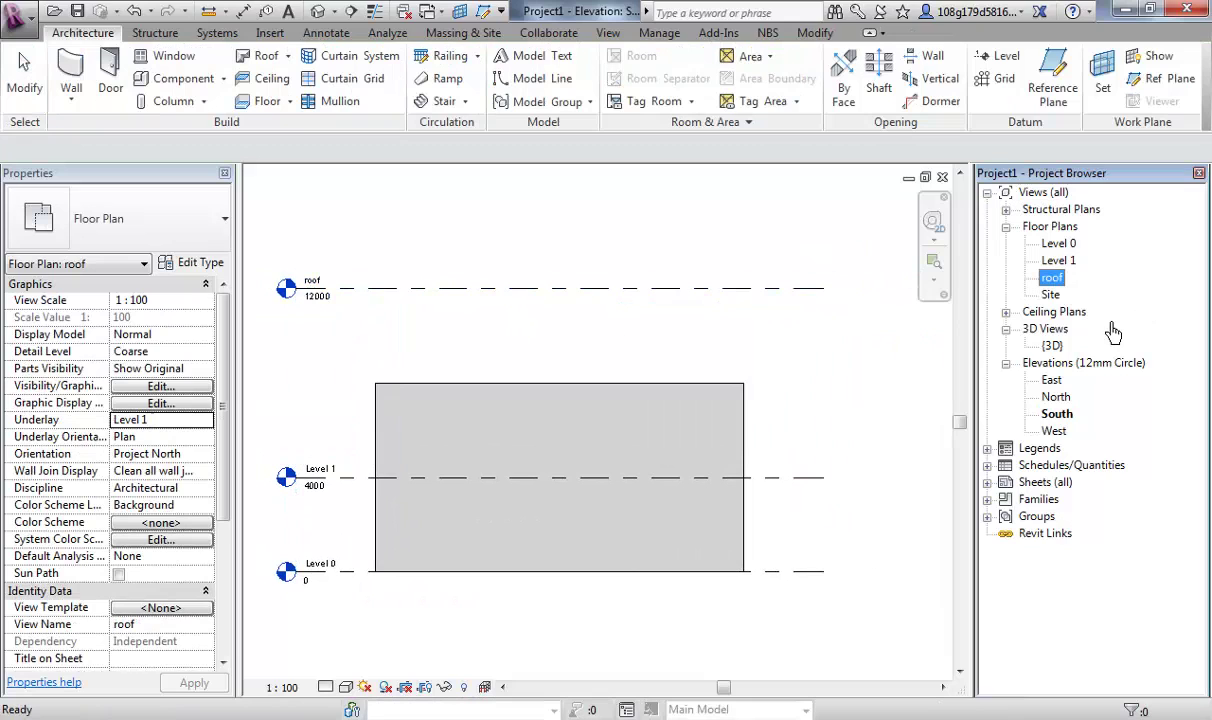
{"action": "left_click", "coordinate": [535, 287]}
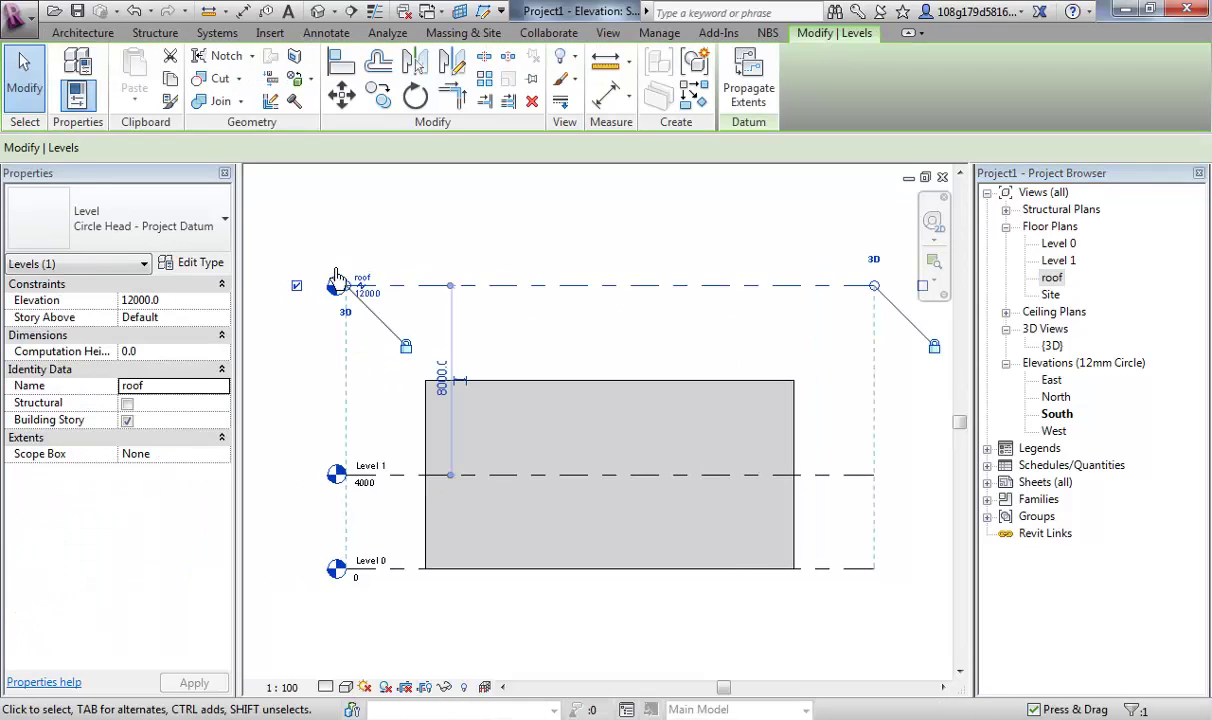
{"action": "scroll", "coordinate": [278, 276], "scroll_direction": "up", "scroll_amount": 4}
{"action": "left_click", "coordinate": [398, 298]}
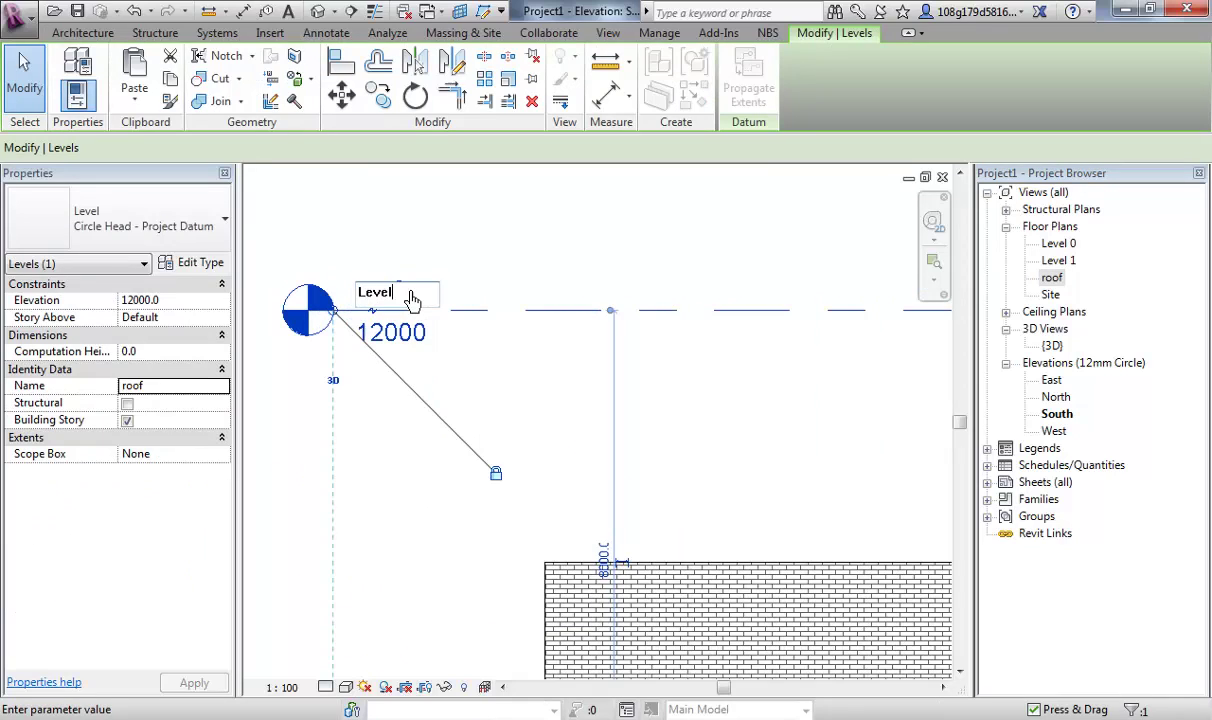
{"action": "type", "text": "Level 2"}
{"action": "key", "text": "Return"}
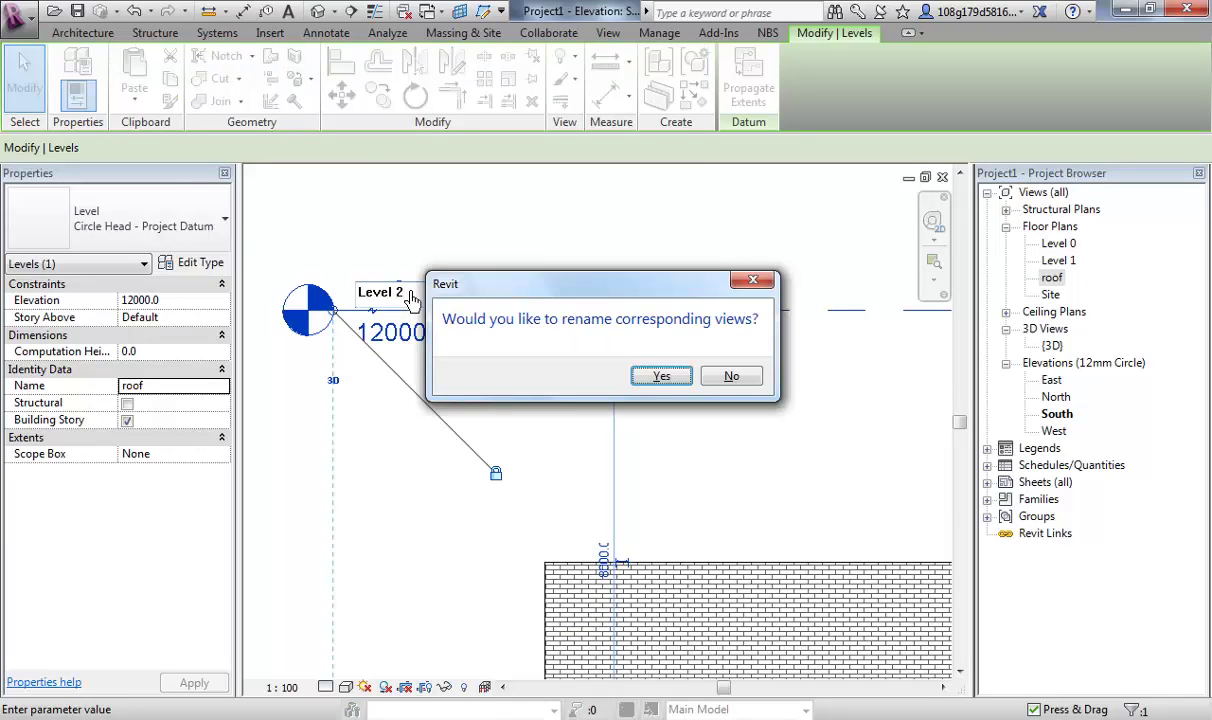
{"action": "left_click", "coordinate": [662, 377]}
{"action": "scroll", "coordinate": [546, 197], "scroll_direction": "down", "scroll_amount": 5}
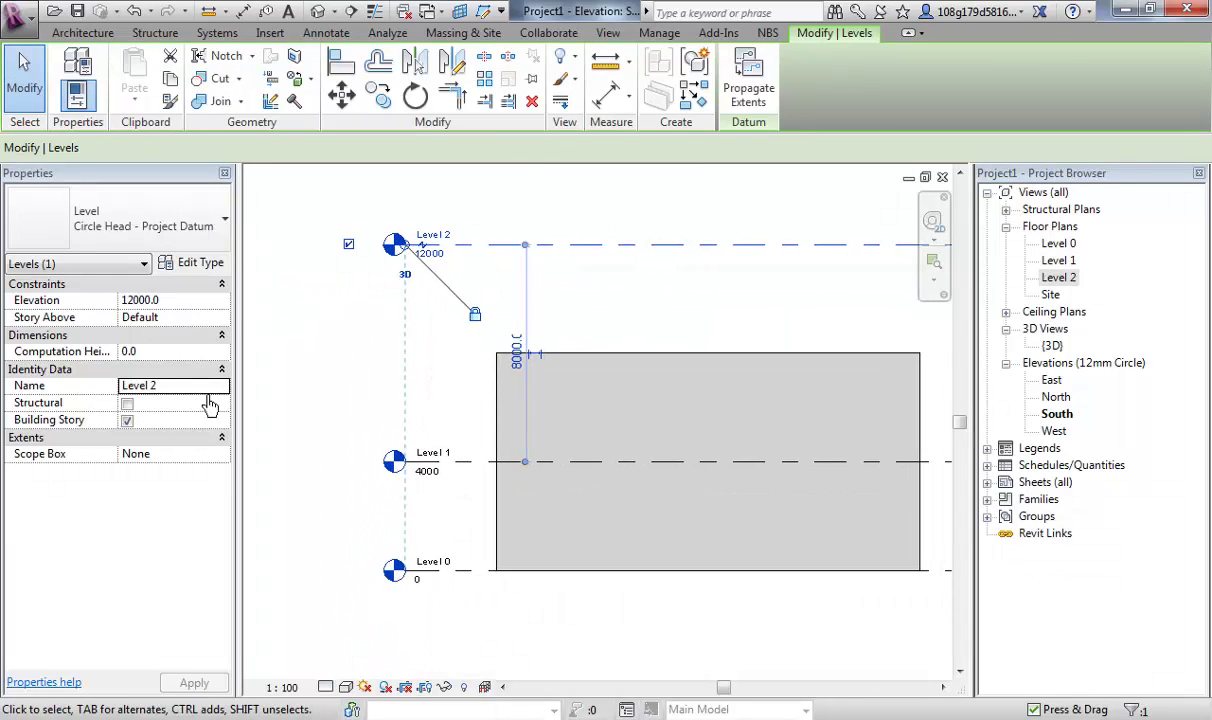
{"action": "left_click", "coordinate": [511, 235]}
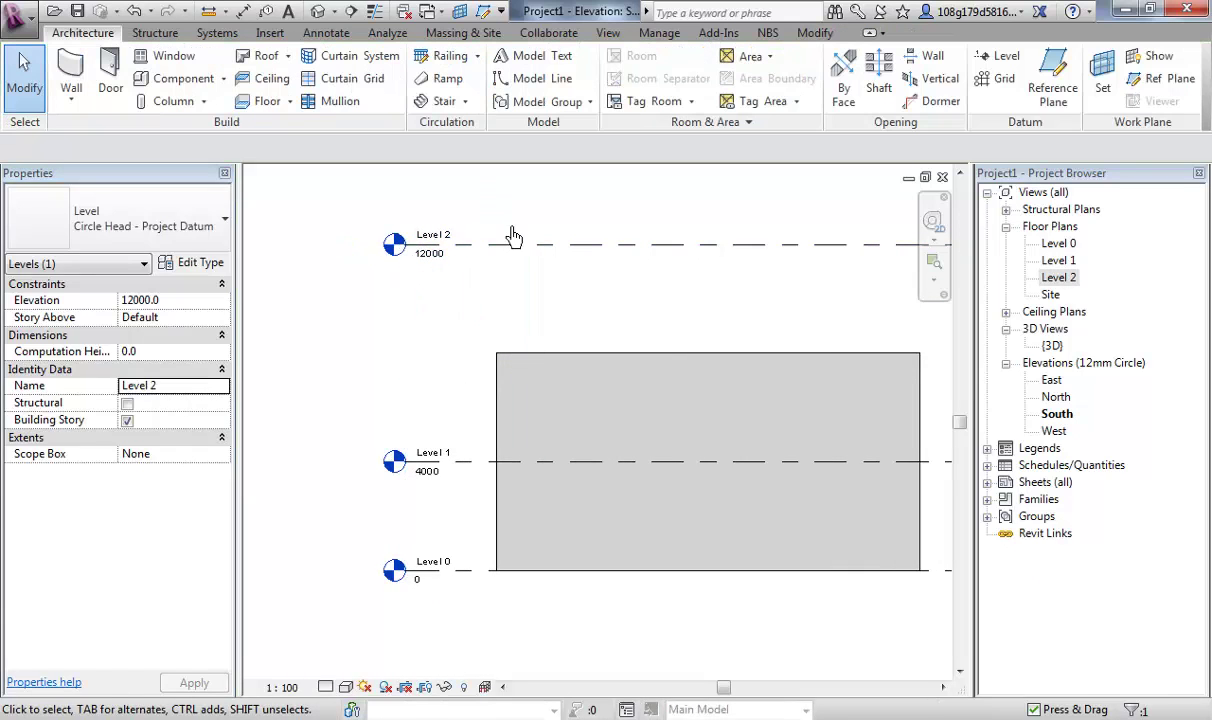
{"action": "left_click", "coordinate": [1088, 280]}
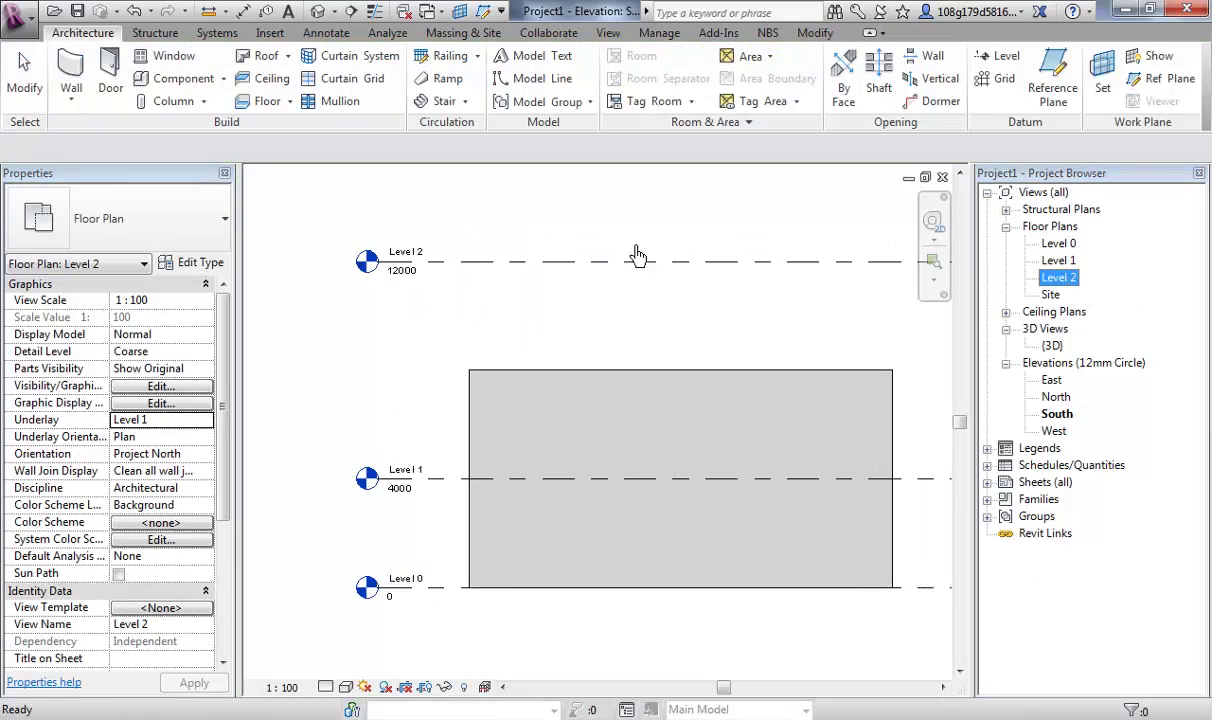
- Rename the Level 2 plan to 'Roof', also renaming its matching level and views
{"action": "left_click", "coordinate": [690, 222]}
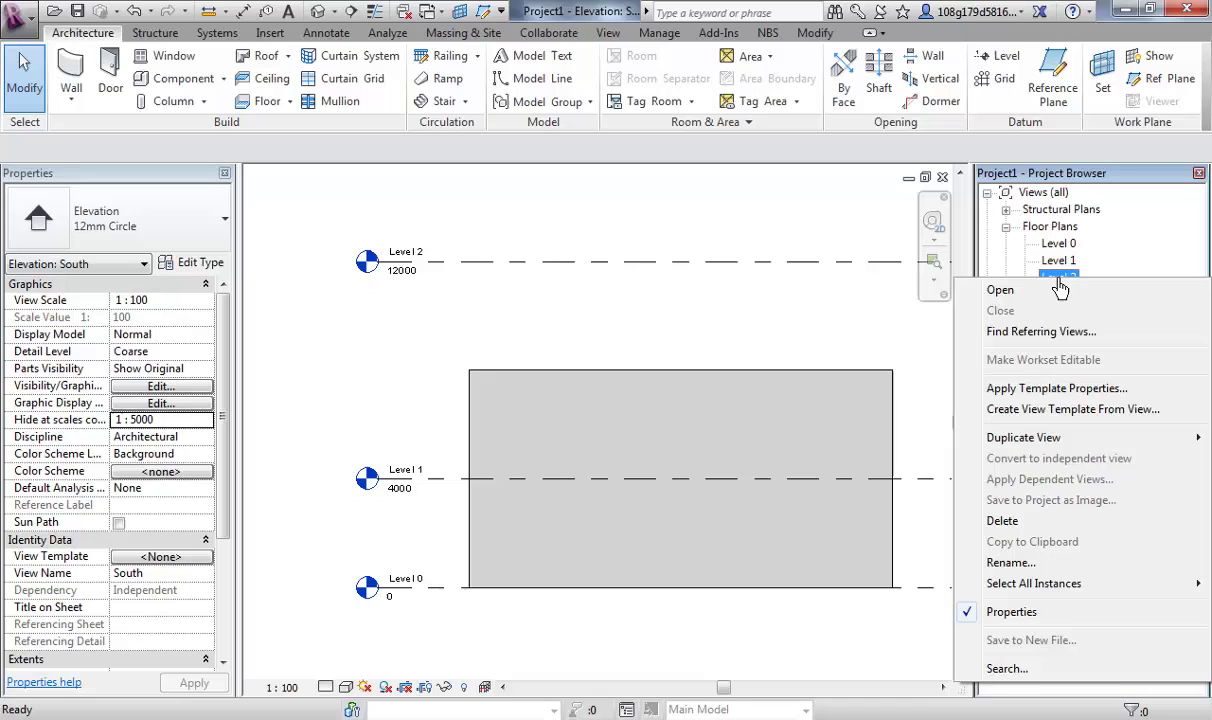
{"action": "left_click", "coordinate": [1012, 564]}
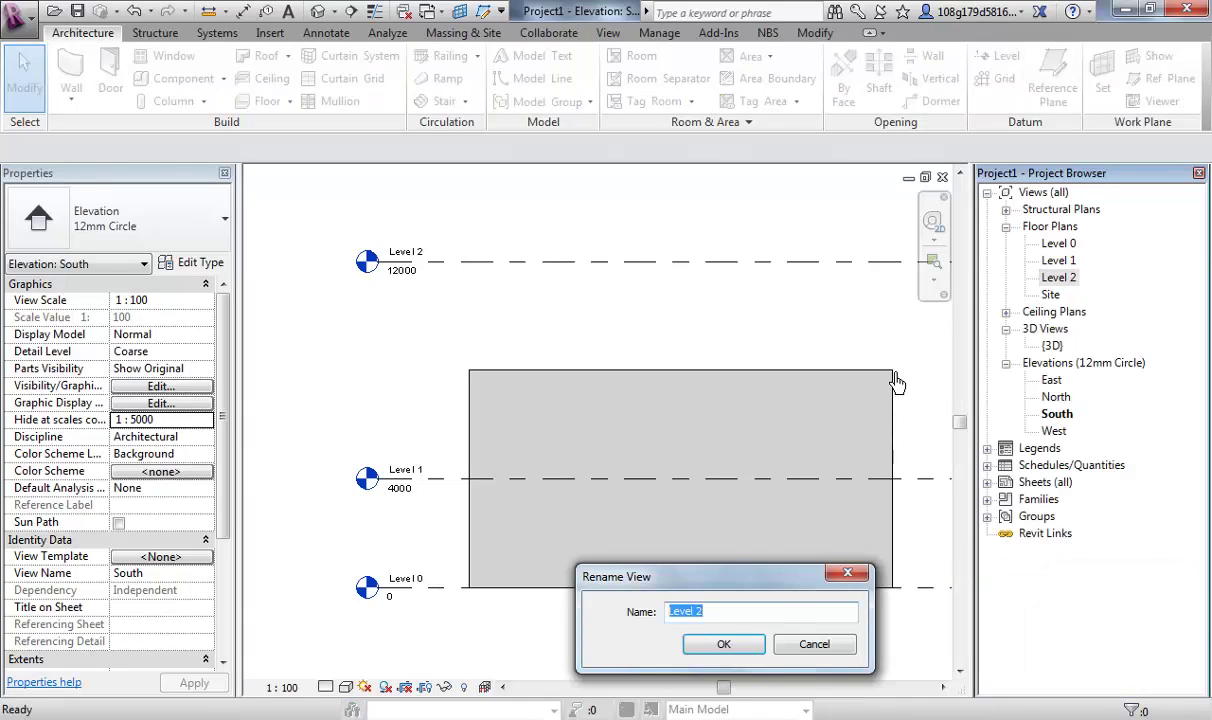
{"action": "type", "text": "Roof"}
{"action": "left_click", "coordinate": [722, 644]}
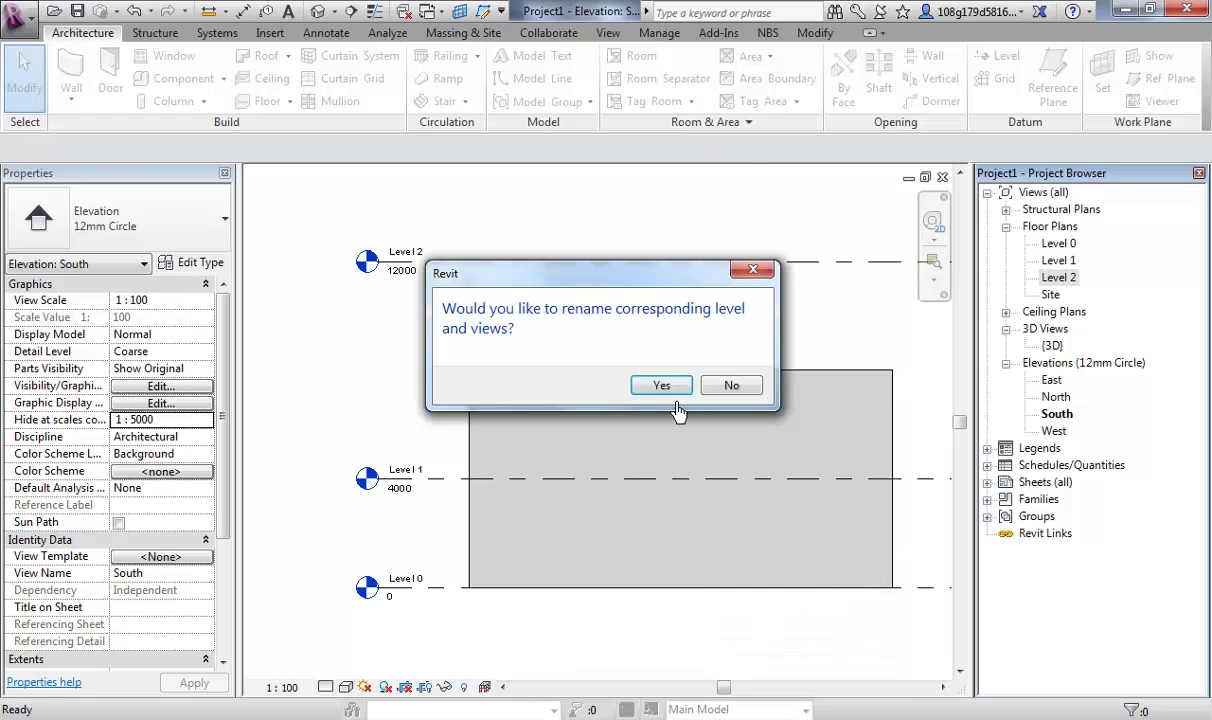
{"action": "left_click", "coordinate": [661, 386]}
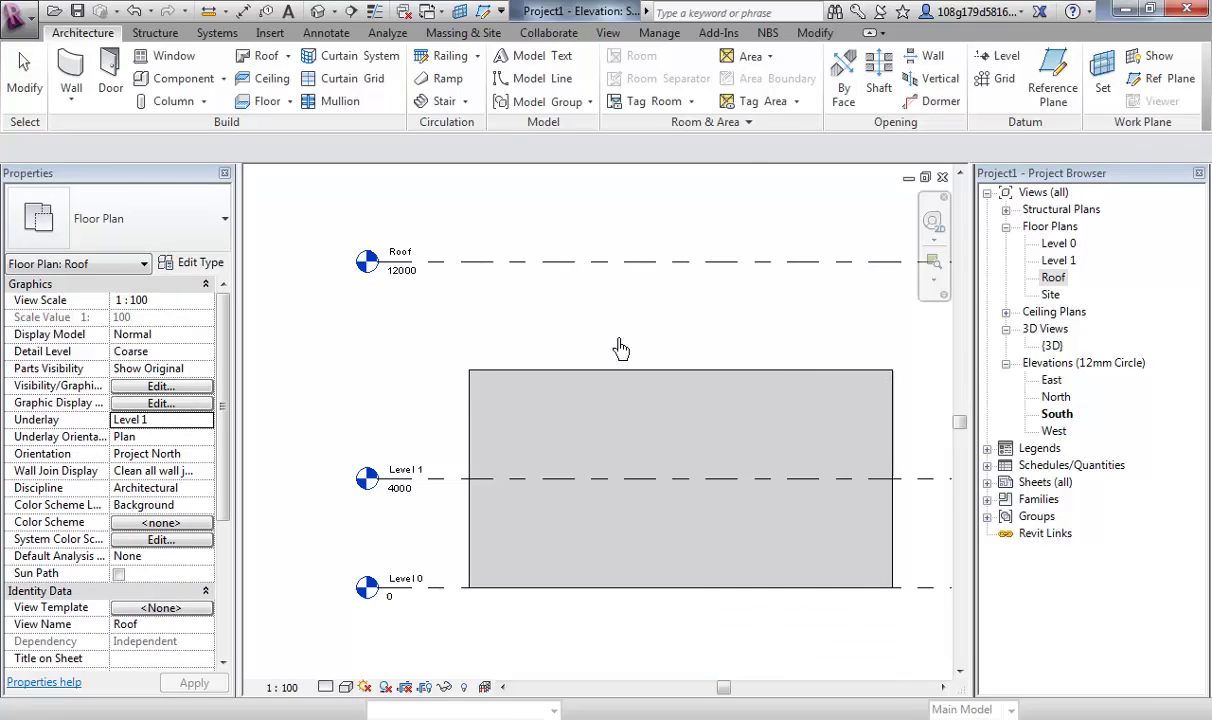
{"action": "scroll", "coordinate": [595, 355], "scroll_direction": "down", "scroll_amount": 2}
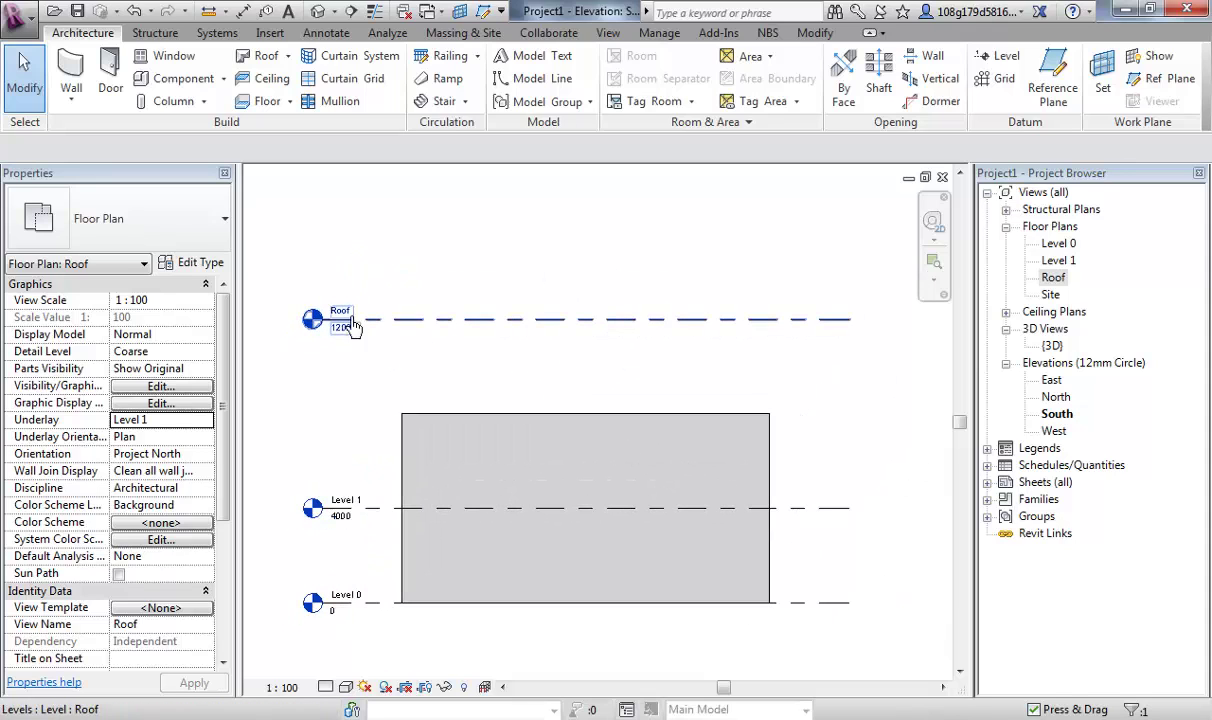
- Raise the Roof level line to 13800
{"action": "left_click_drag", "start_coordinate": [419, 320], "coordinate": [421, 278]}
{"action": "left_click", "coordinate": [487, 225]}
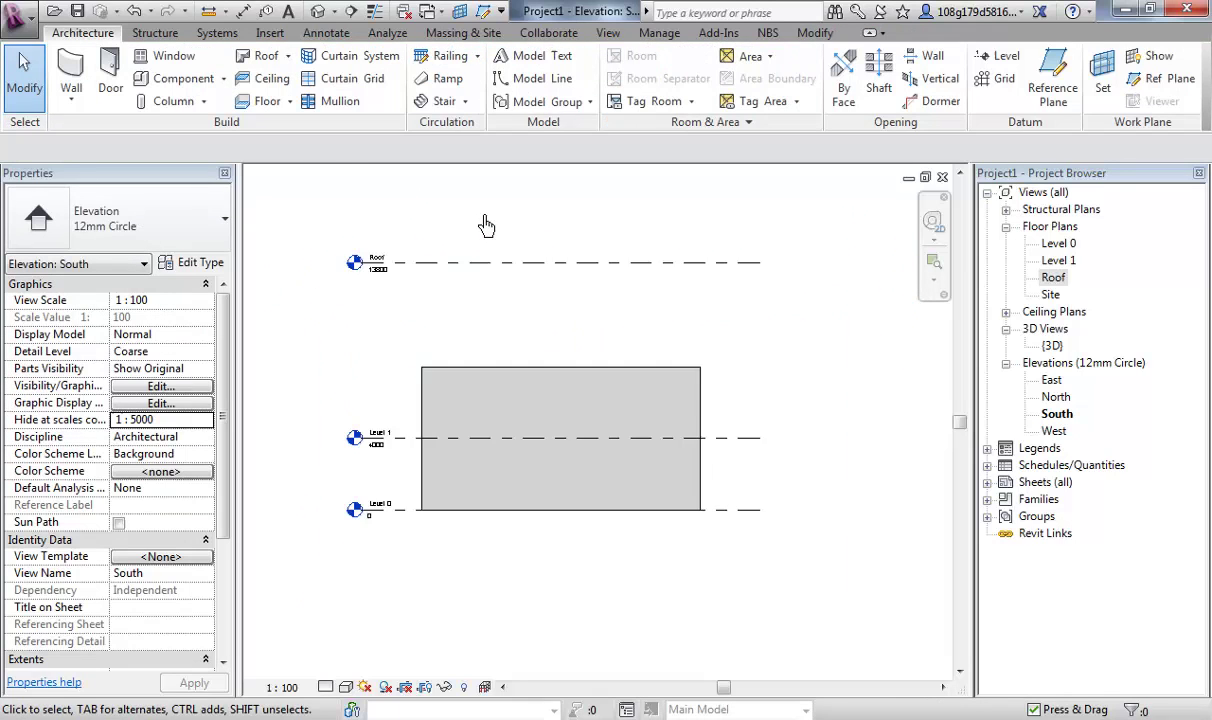
{"action": "scroll", "coordinate": [487, 284], "scroll_direction": "down", "scroll_amount": 1}
{"action": "middle_click_drag", "start_coordinate": [512, 410], "coordinate": [530, 382]}
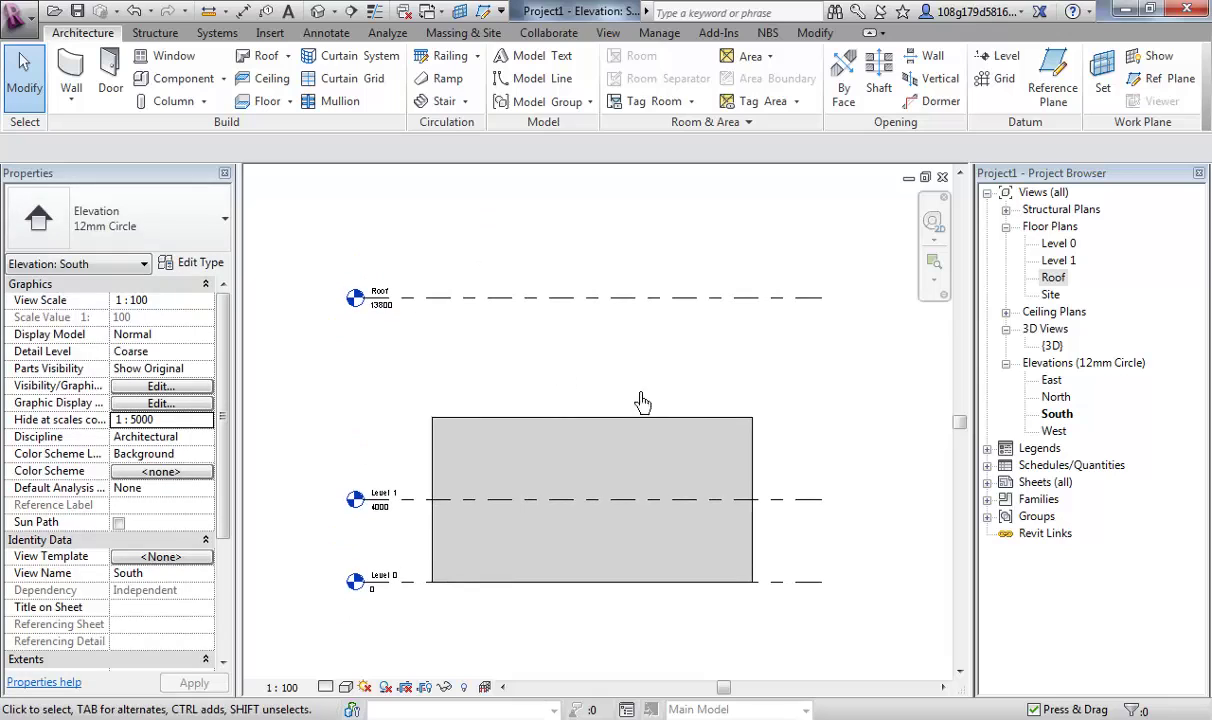
{"action": "mouse_move", "coordinate": [611, 392]}
{"action": "middle_mouse_down"}
{"action": "mouse_move", "coordinate": [644, 371]}
{"action": "mouse_move", "coordinate": [619, 387]}
{"action": "middle_mouse_up"}
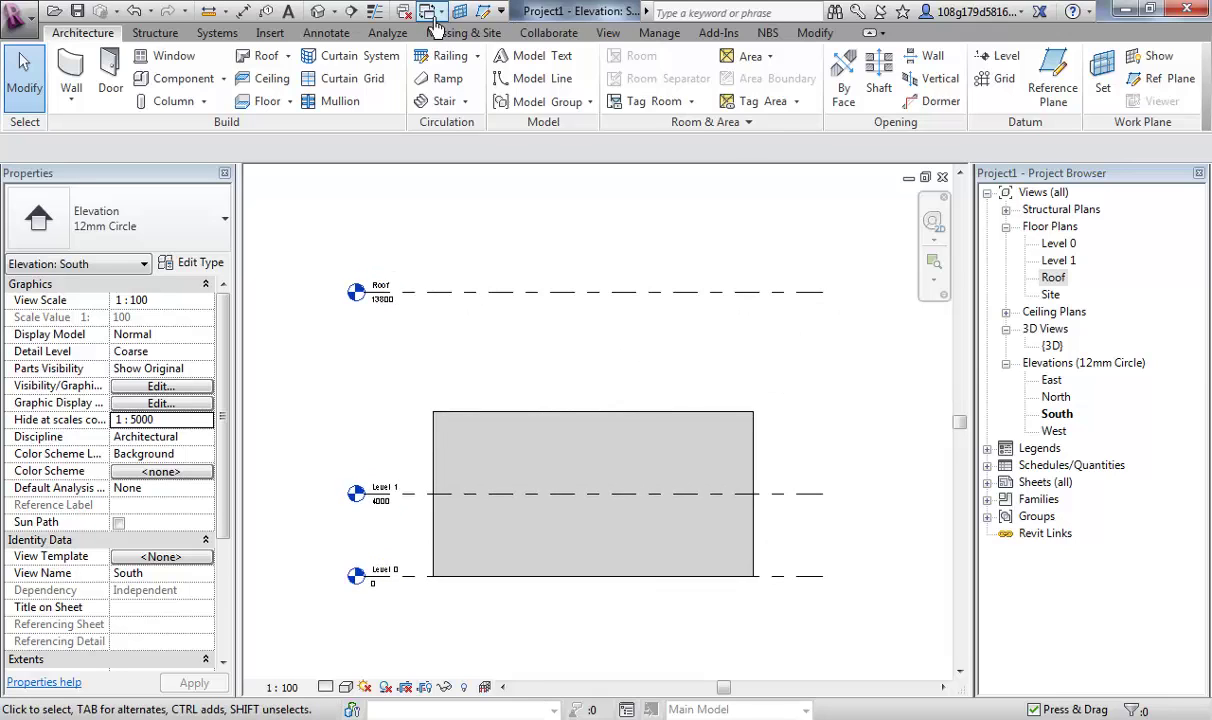
- Switch to the default 3D view without saving and window-select all four walls
{"action": "left_click", "coordinate": [318, 13]}
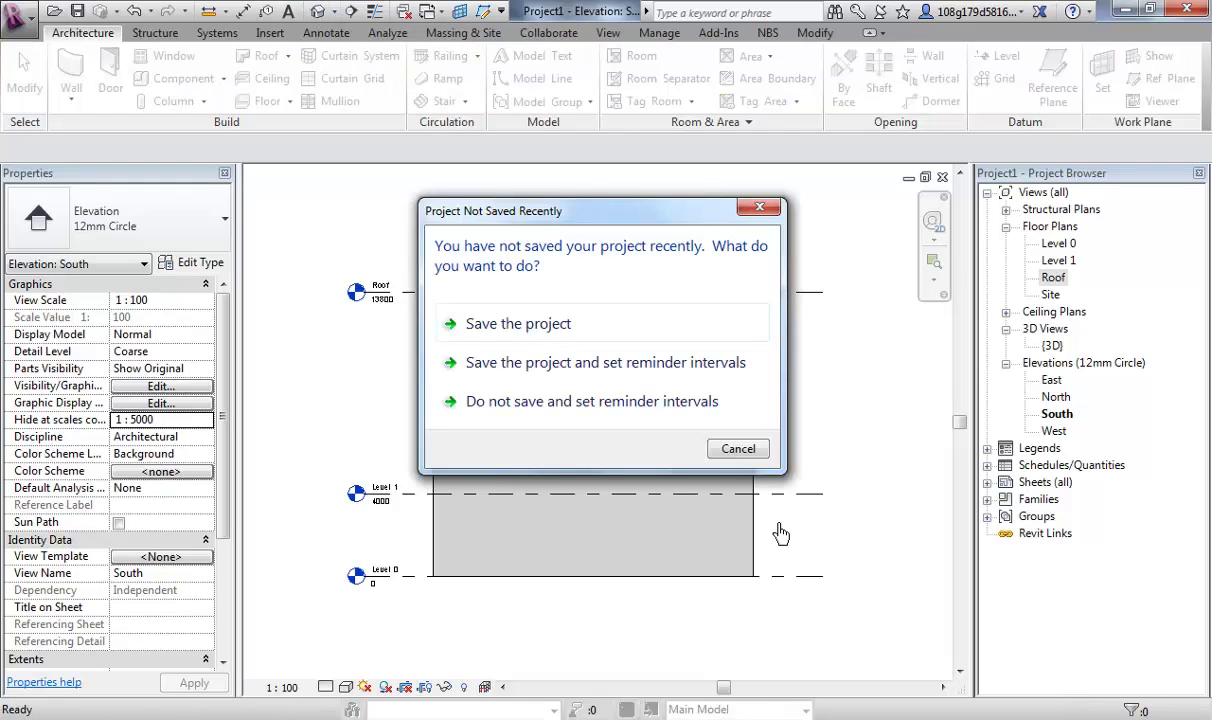
{"action": "left_click", "coordinate": [742, 452]}
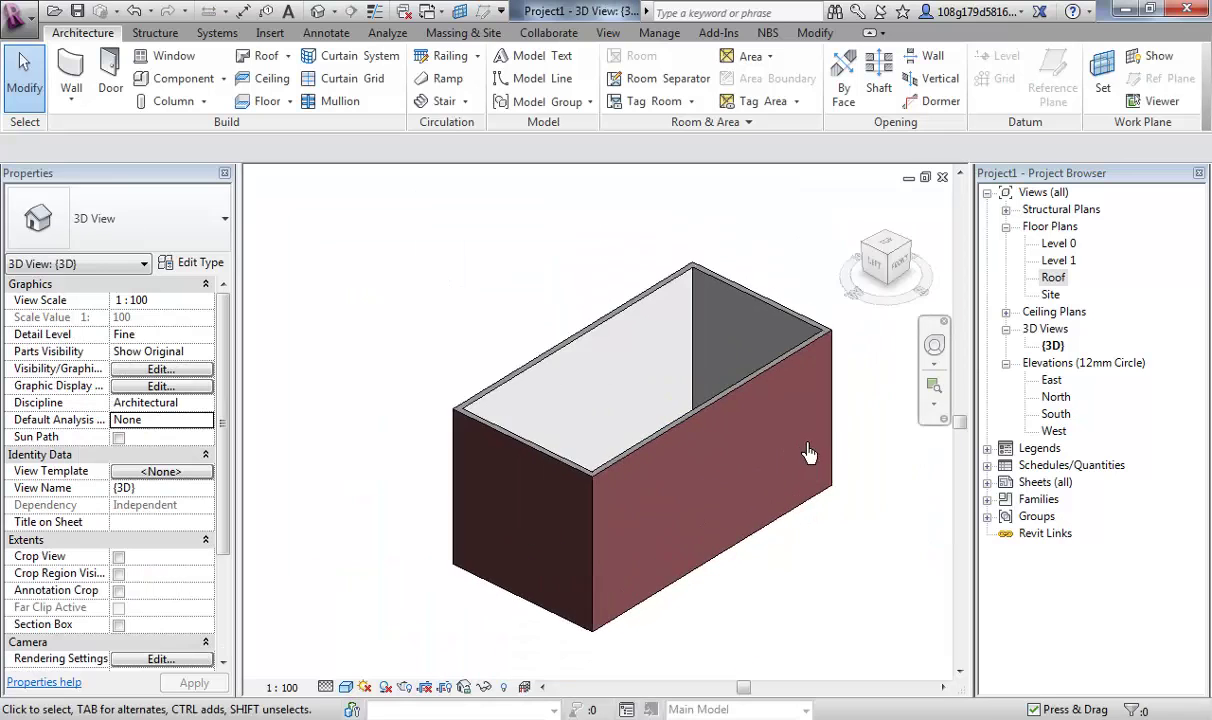
{"action": "middle_click_drag", "start_coordinate": [682, 533], "coordinate": [690, 479], "text": "shift"}
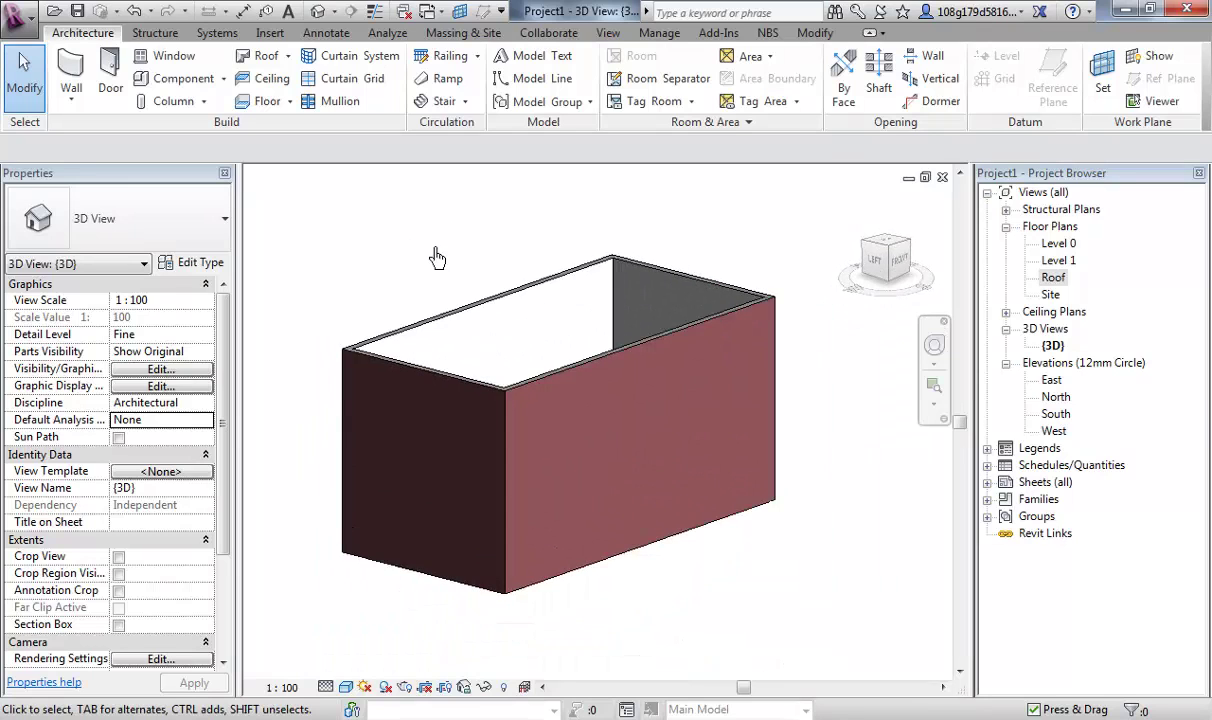
{"action": "scroll", "coordinate": [549, 333], "scroll_direction": "down", "scroll_amount": 3}
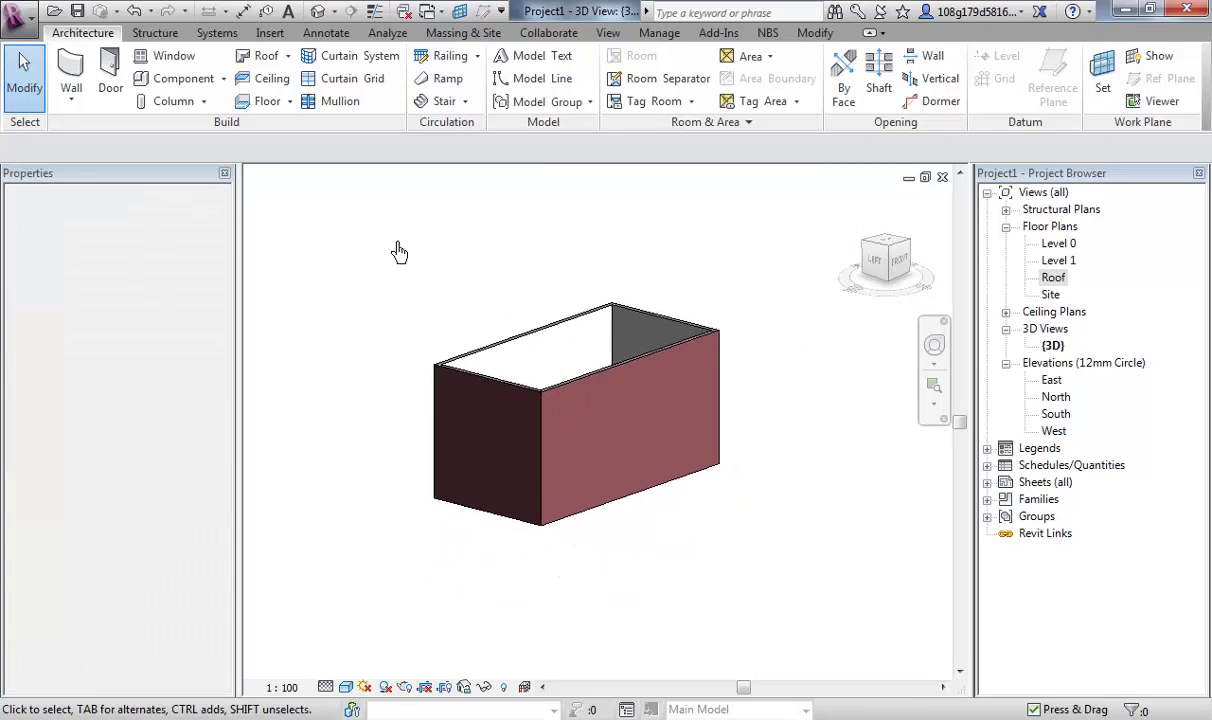
{"action": "left_click_drag", "start_coordinate": [330, 208], "coordinate": [800, 595]}
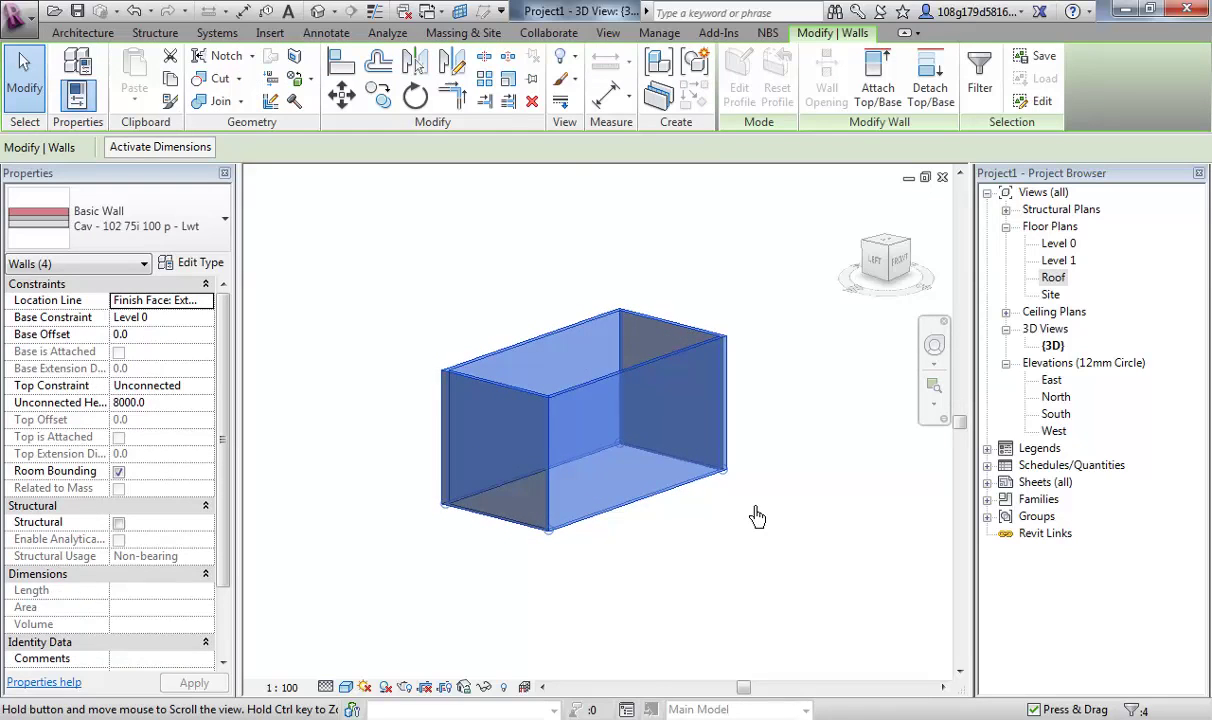
- Set the selected walls' Top Constraint to 'Up to level: Roof', raising them from 8000 to 13800
{"action": "middle_click_drag", "start_coordinate": [757, 516], "coordinate": [746, 507]}
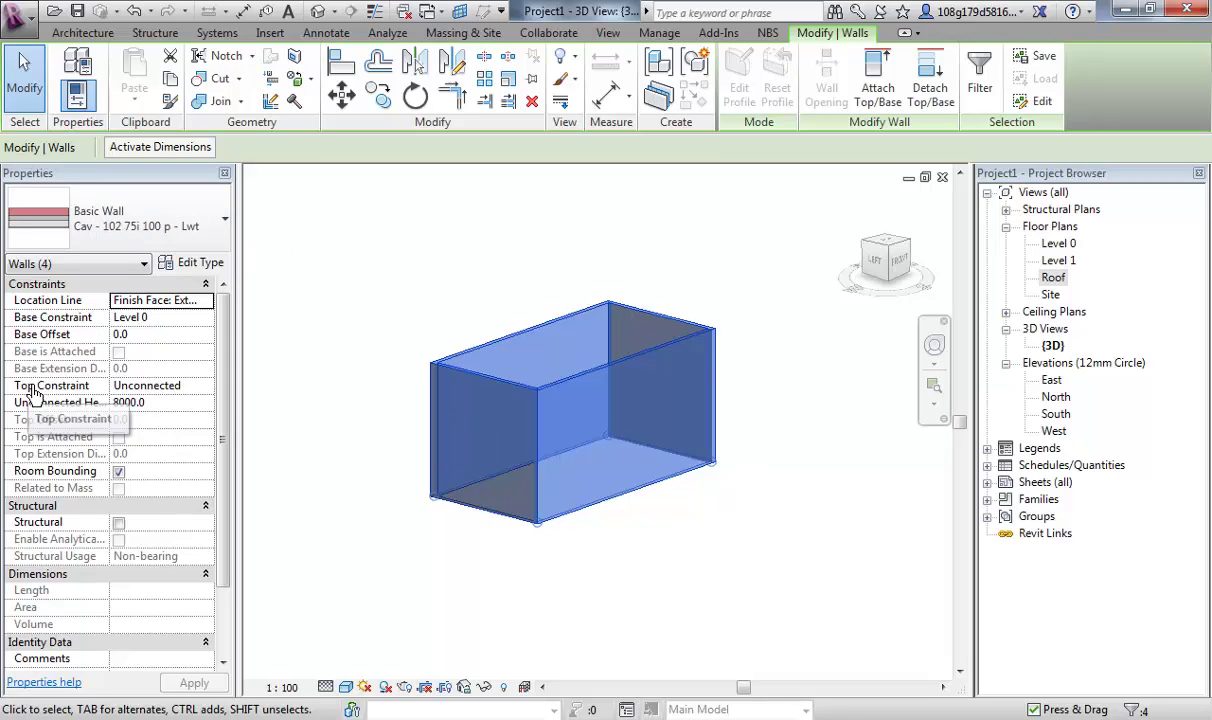
{"action": "left_click", "coordinate": [195, 389]}
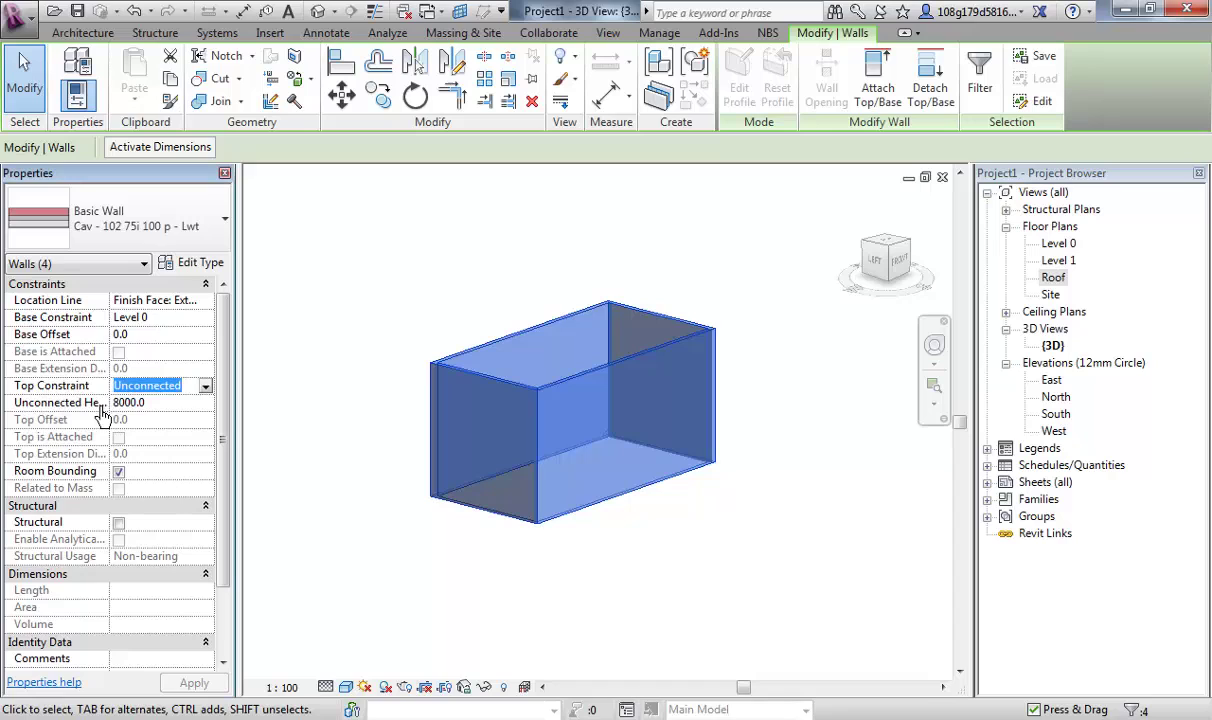
{"action": "left_click", "coordinate": [206, 389]}
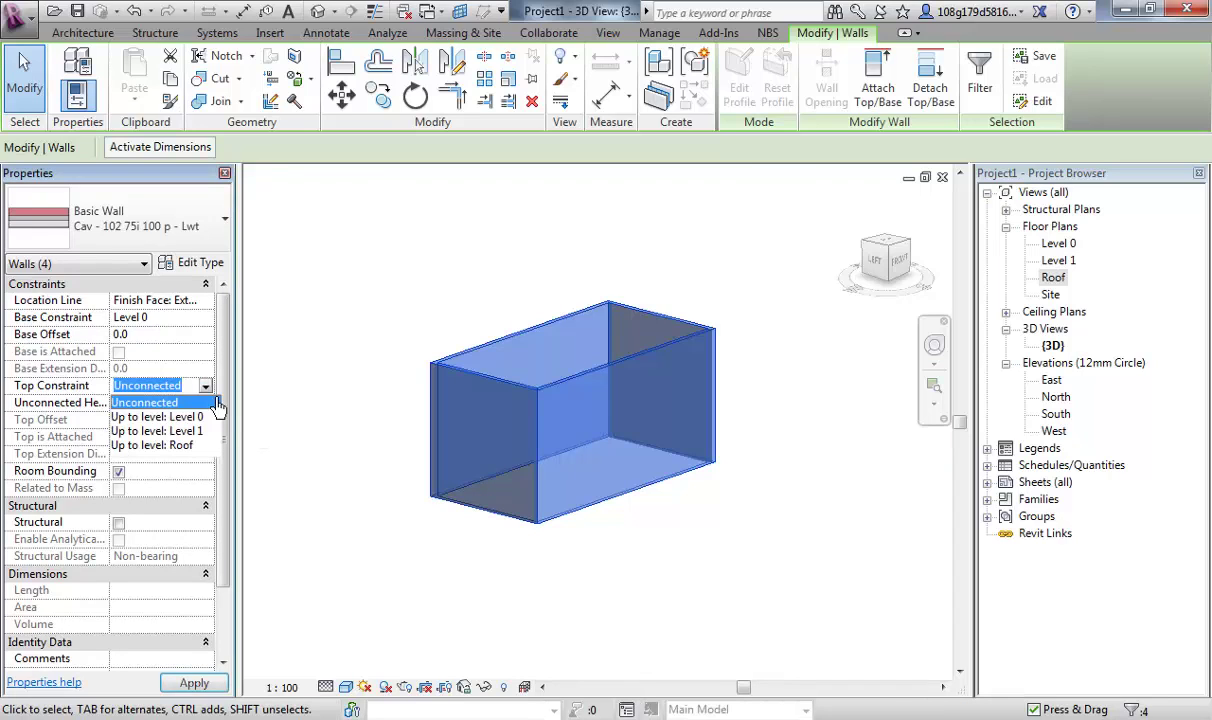
{"action": "left_click", "coordinate": [179, 446]}
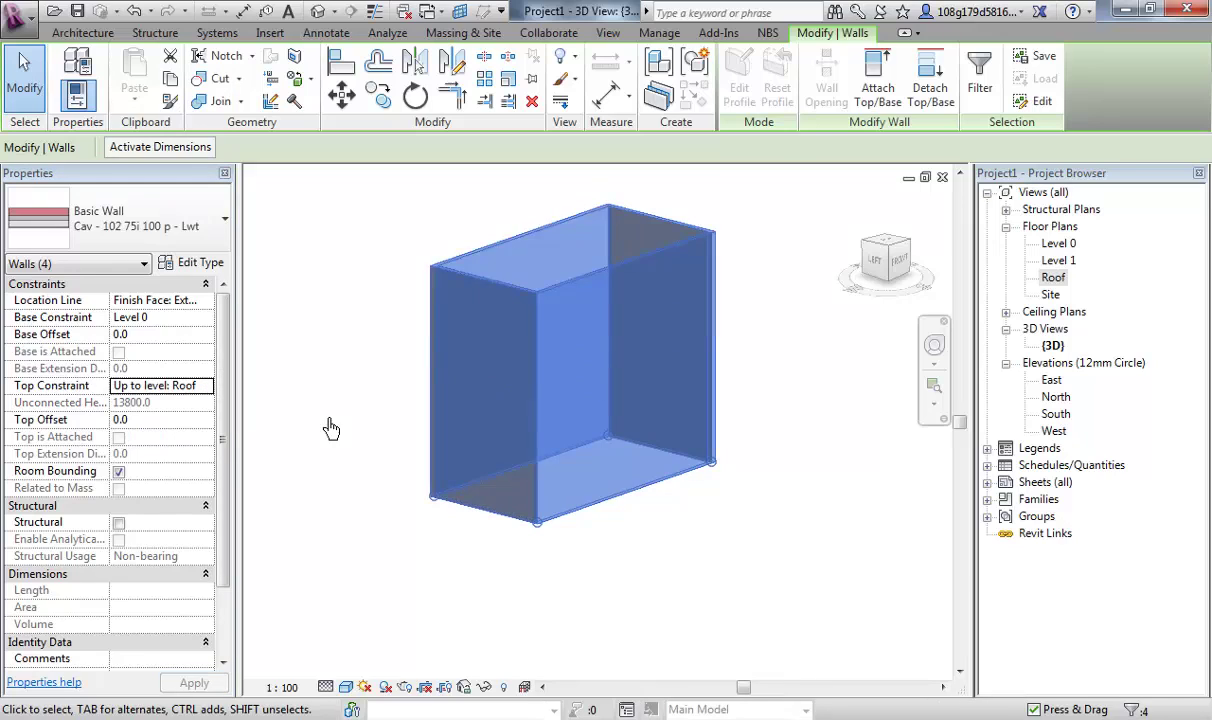
{"action": "middle_click_drag", "start_coordinate": [327, 350], "coordinate": [350, 385]}
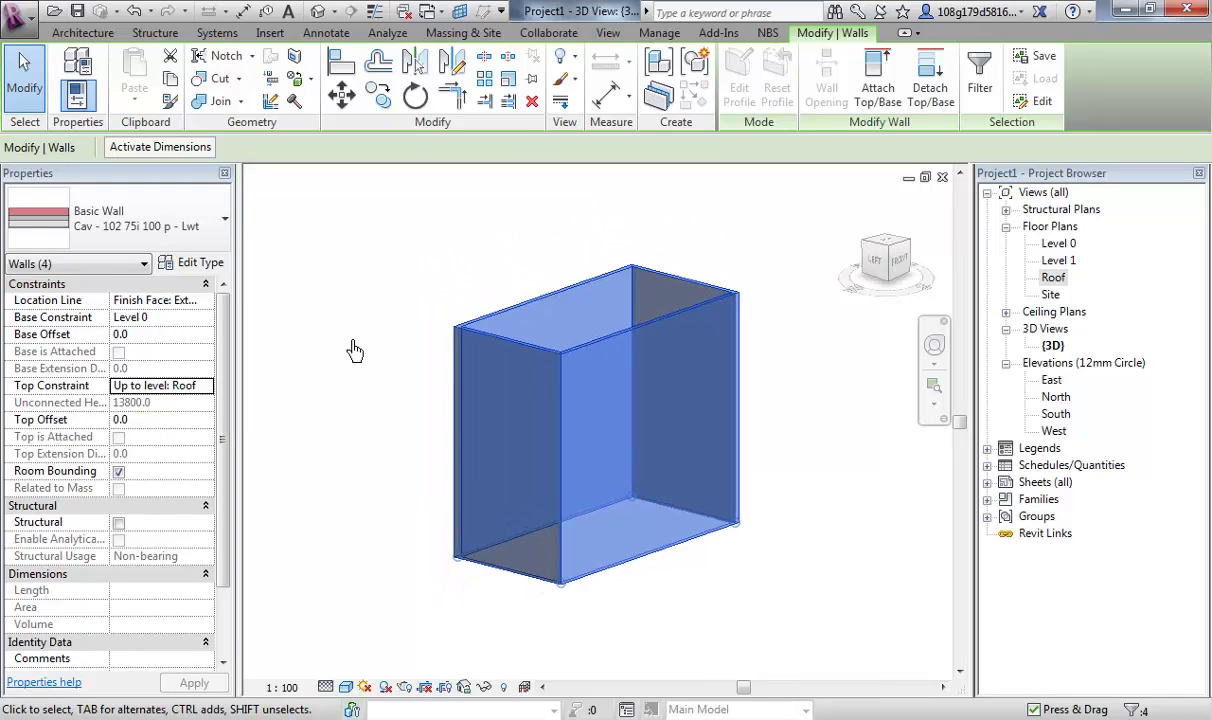
{"action": "left_click", "coordinate": [355, 350]}
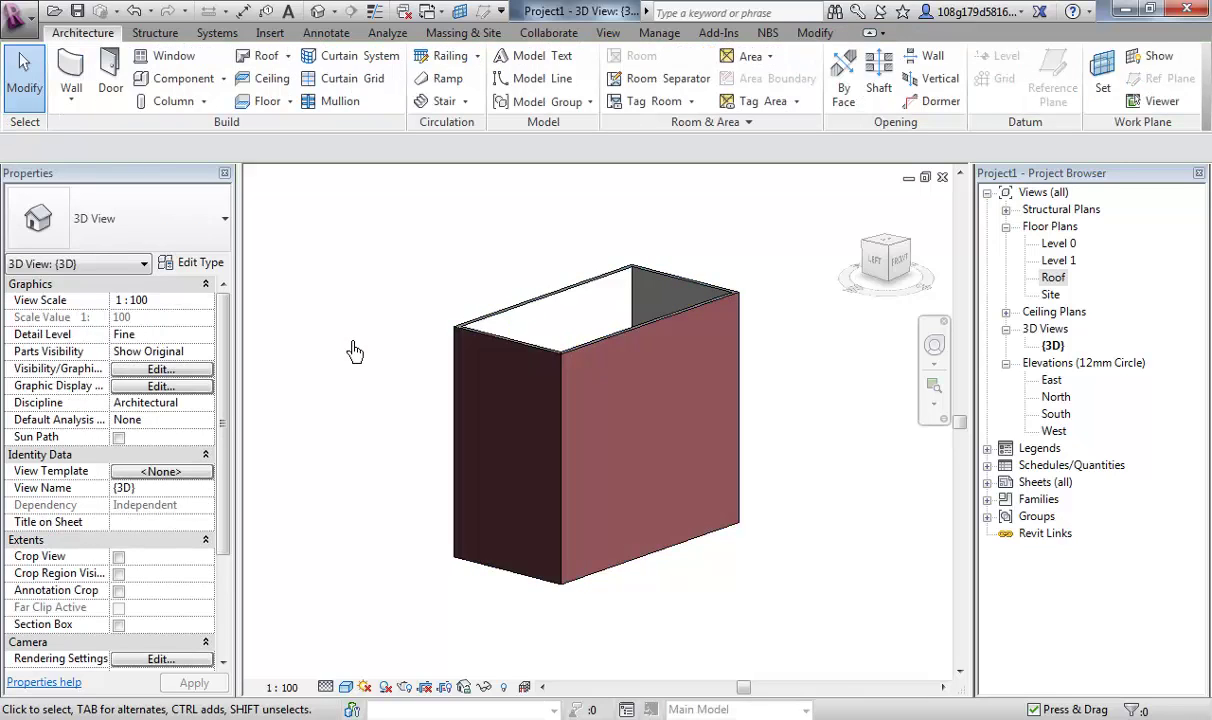
{"action": "middle_click_drag", "start_coordinate": [352, 352], "coordinate": [352, 361]}
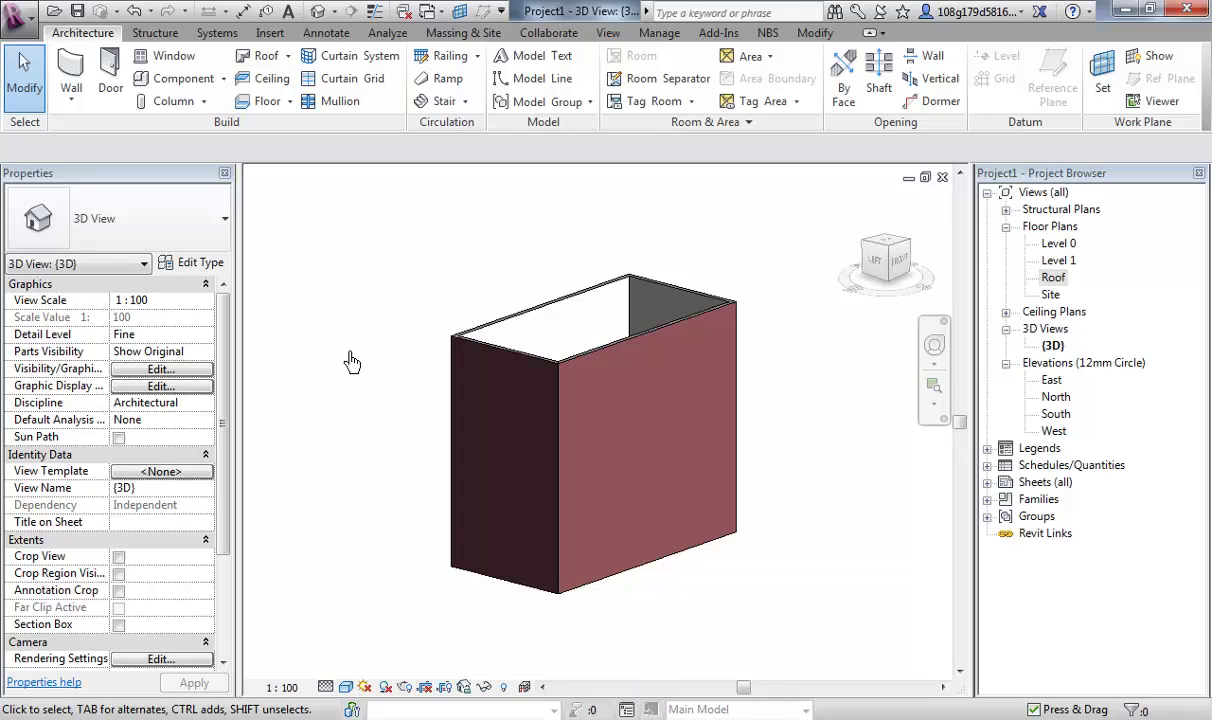
{"action": "scroll", "coordinate": [372, 385], "scroll_direction": "up", "scroll_amount": 3}
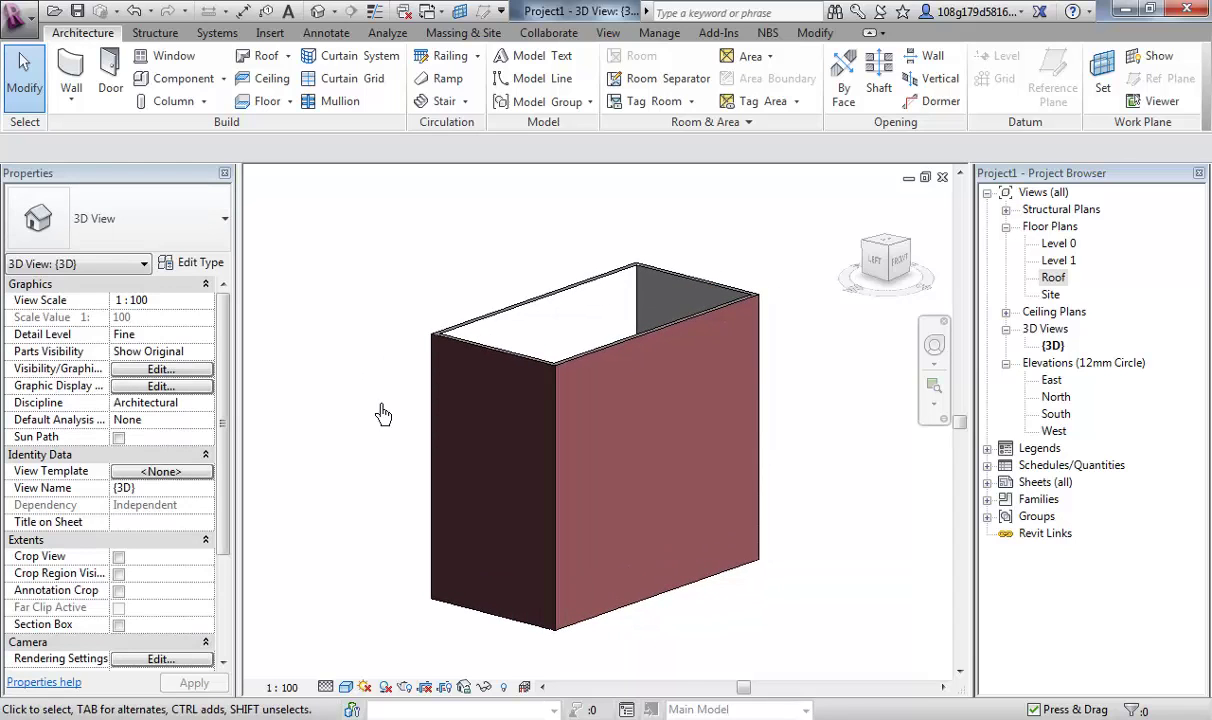
{"action": "middle_click_drag", "start_coordinate": [382, 432], "coordinate": [318, 402]}
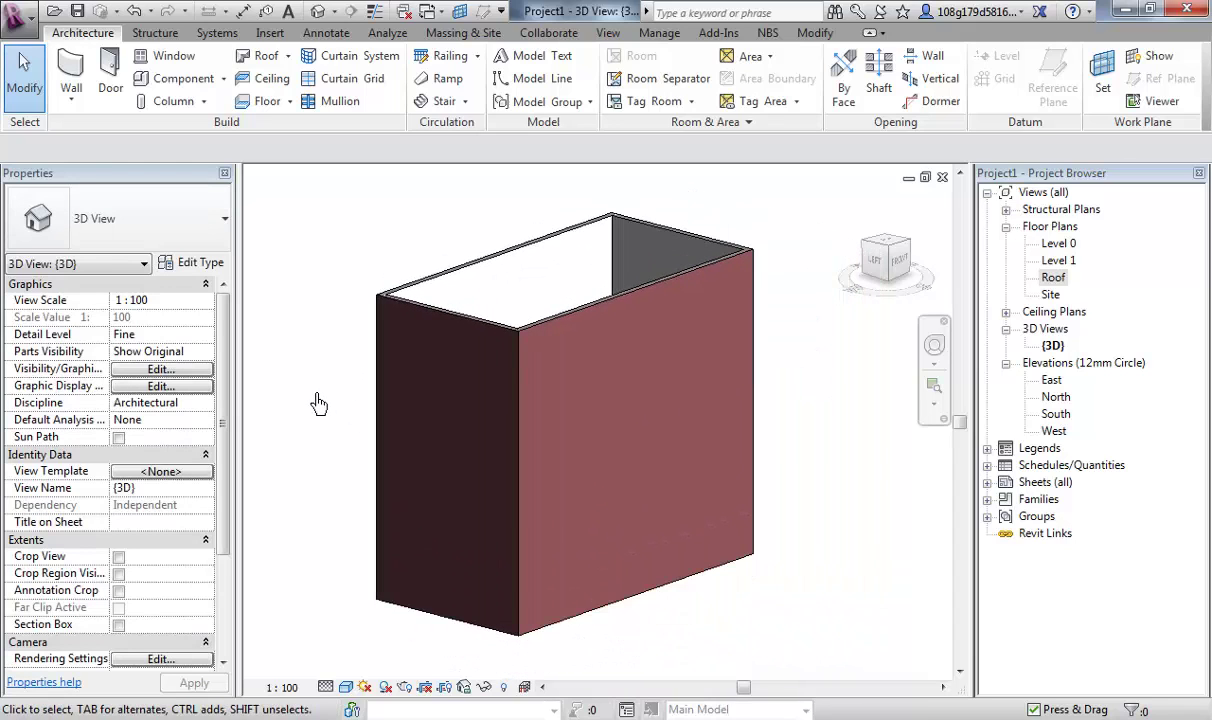
{"action": "mouse_move", "coordinate": [324, 347]}
{"action": "middle_mouse_down"}
{"action": "mouse_move", "coordinate": [346, 393]}
{"action": "mouse_move", "coordinate": [563, 414]}
{"action": "mouse_move", "coordinate": [300, 425]}
{"action": "mouse_move", "coordinate": [411, 411]}
{"action": "mouse_move", "coordinate": [340, 400]}
{"action": "mouse_move", "coordinate": [349, 514]}
{"action": "mouse_move", "coordinate": [346, 371]}
{"action": "mouse_move", "coordinate": [383, 391]}
{"action": "mouse_move", "coordinate": [322, 349]}
{"action": "middle_mouse_up"}
{"action": "scroll", "coordinate": [322, 349], "scroll_direction": "down", "scroll_amount": 1}
{"action": "scroll", "coordinate": [319, 268], "scroll_direction": "down", "scroll_amount": 1}
{"action": "middle_click_drag", "start_coordinate": [319, 268], "coordinate": [371, 303]}
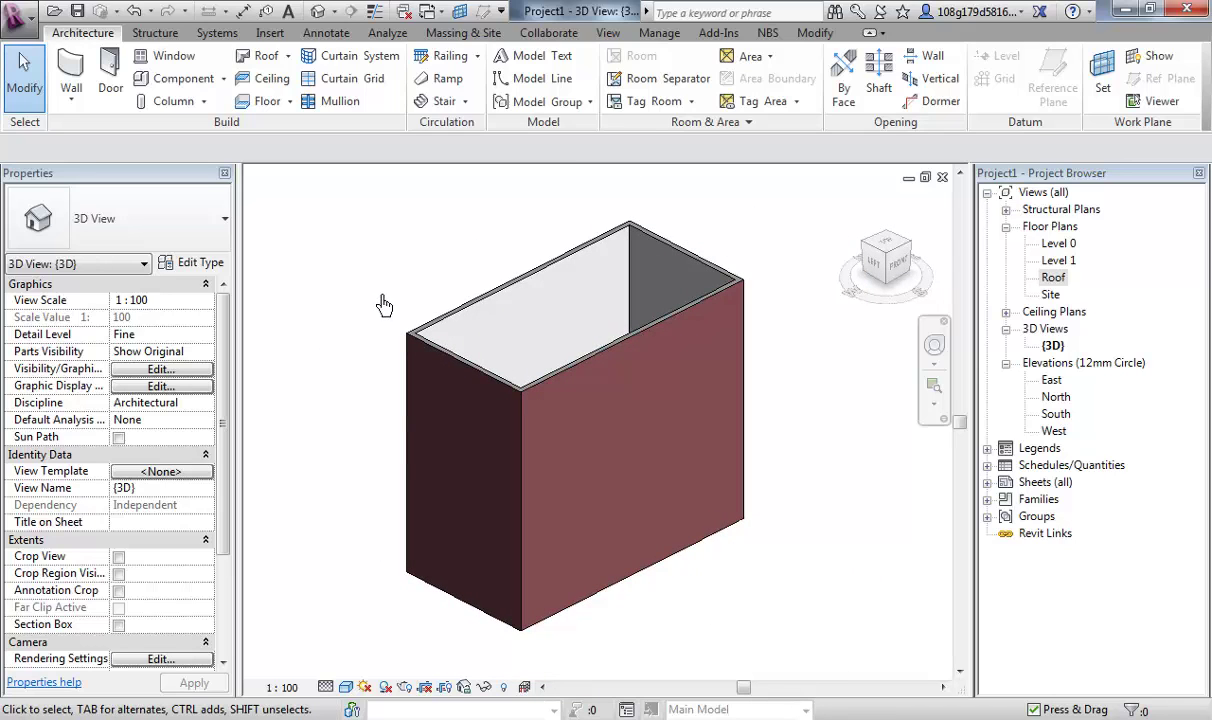
{"action": "middle_click_drag", "start_coordinate": [390, 308], "coordinate": [391, 308]}
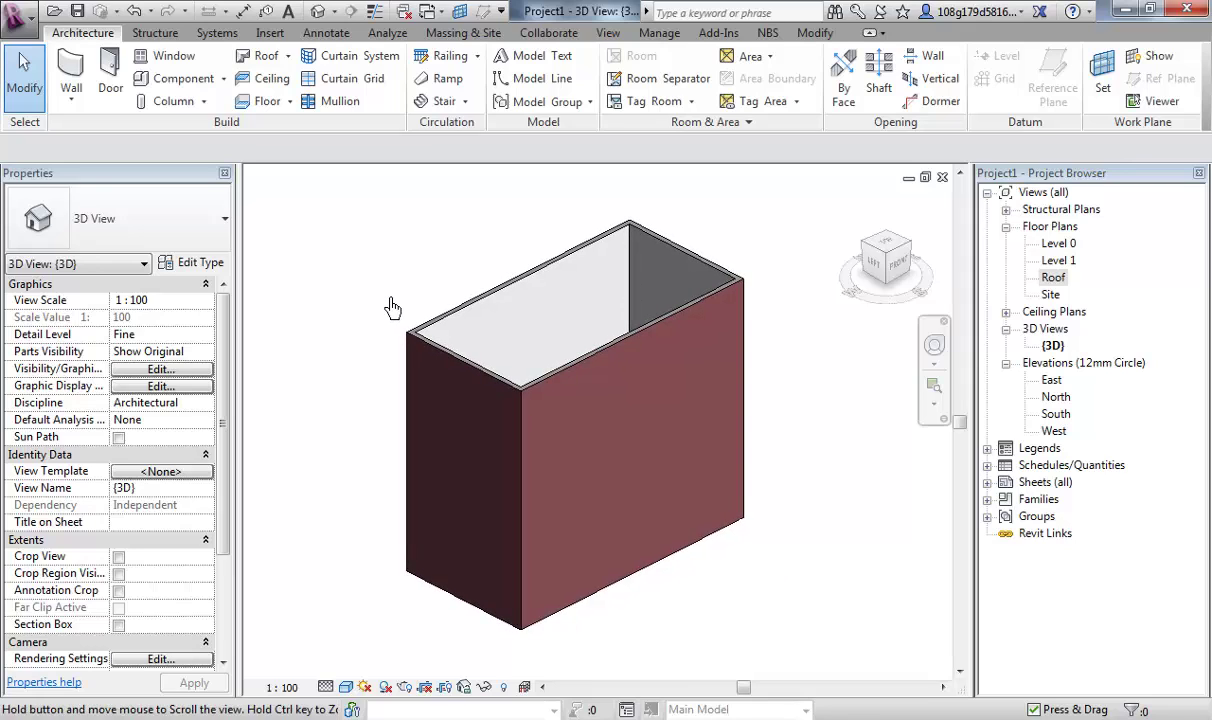
{"action": "scroll", "coordinate": [391, 308], "scroll_direction": "up", "scroll_amount": 1}
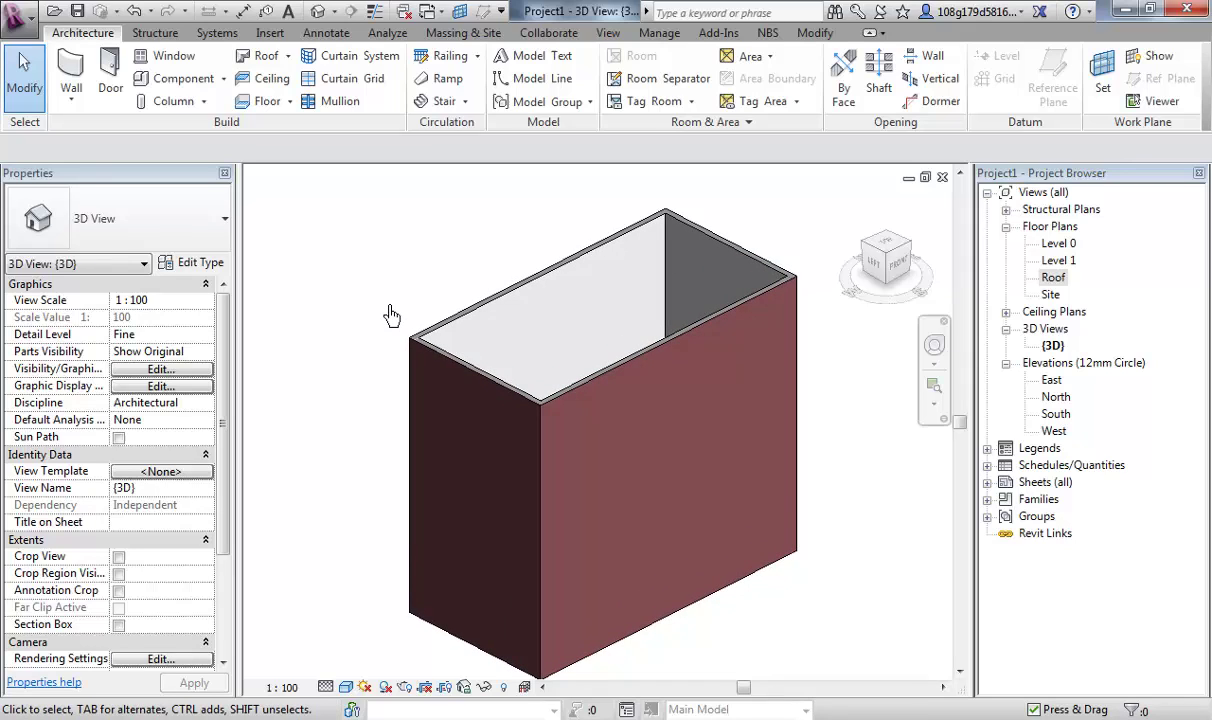